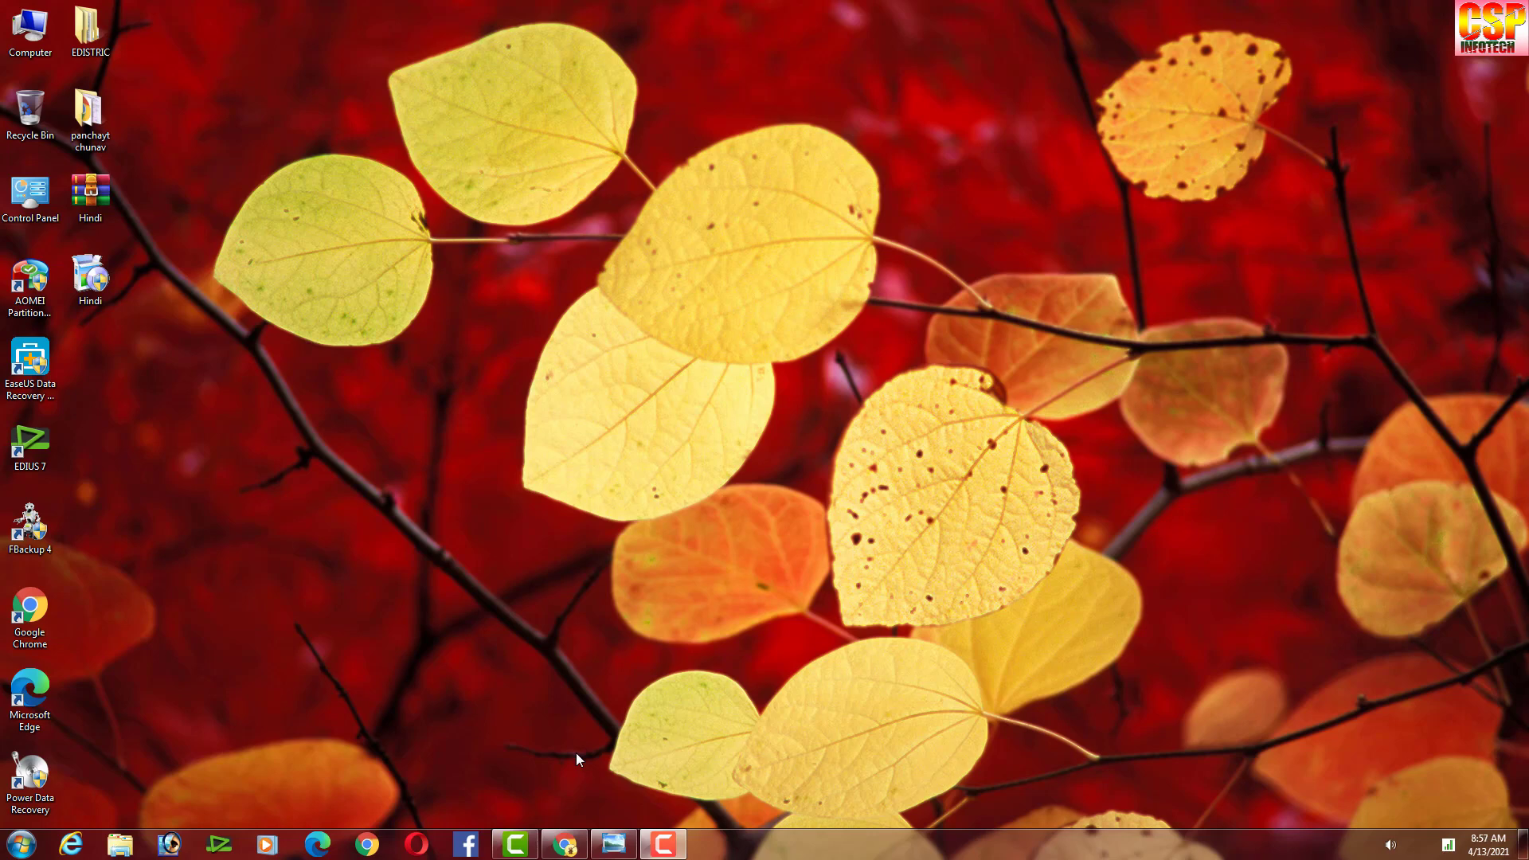
View the deposit notice in Windows Photo Viewer, dismiss the colour-scheme warning, then return to the fees PDF.
{"action": "mouse_move", "coordinate": [613, 844]}
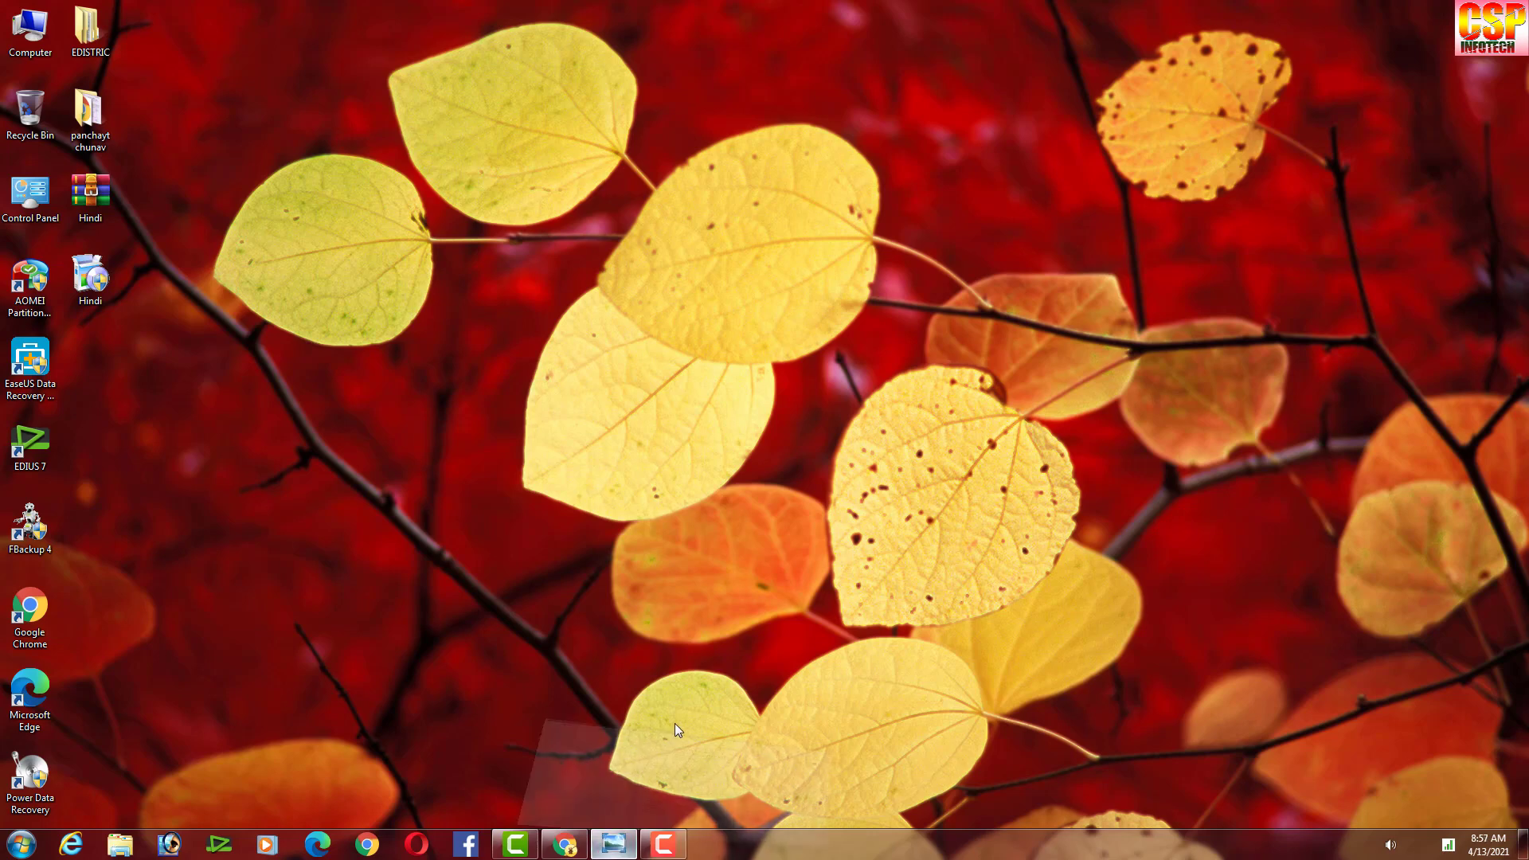
{"action": "left_click", "coordinate": [675, 725]}
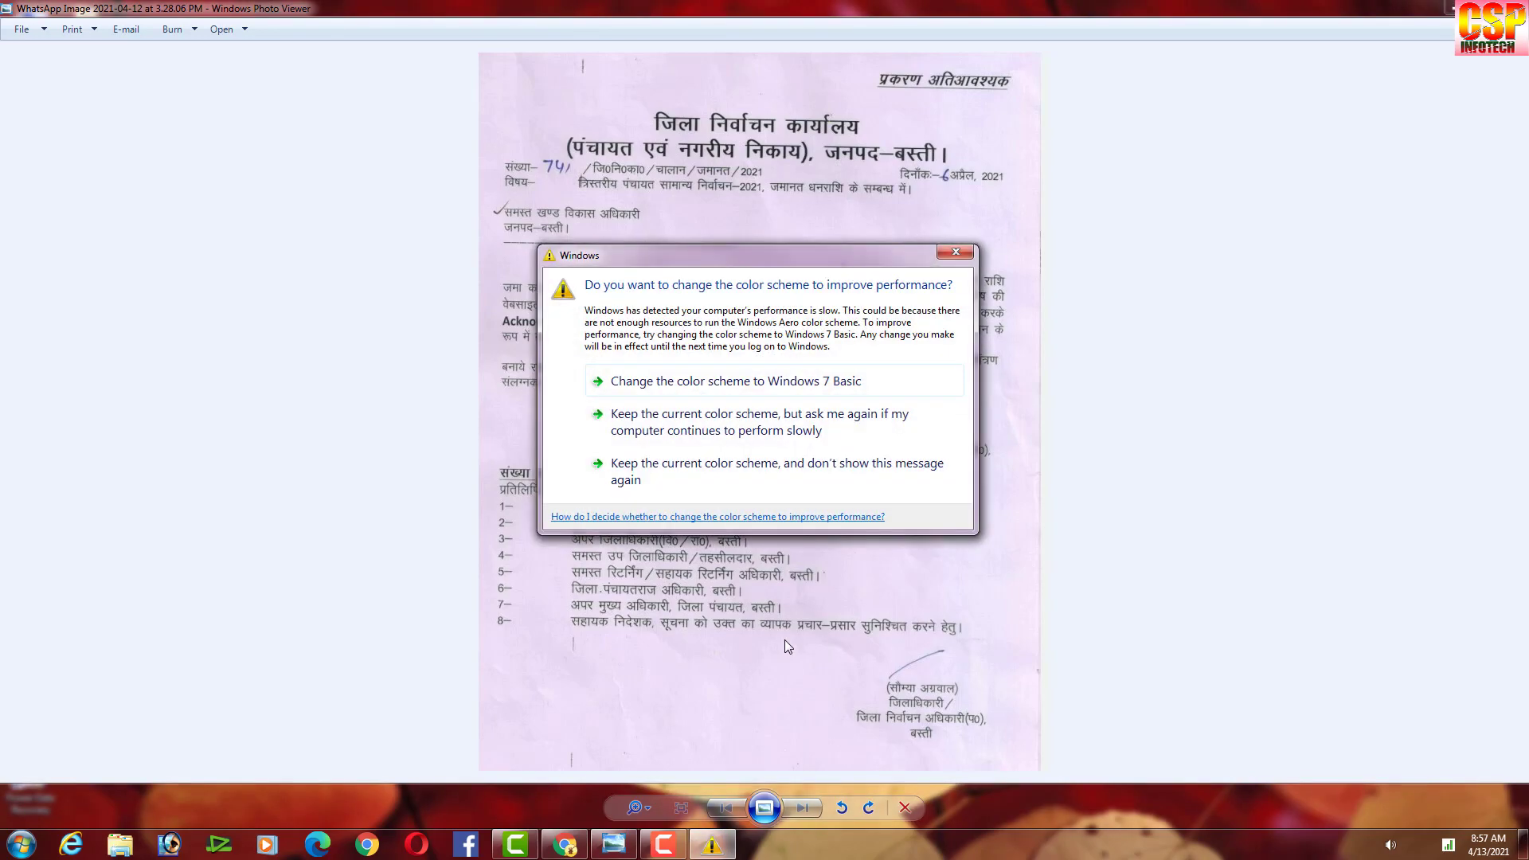
{"action": "left_click", "coordinate": [958, 255]}
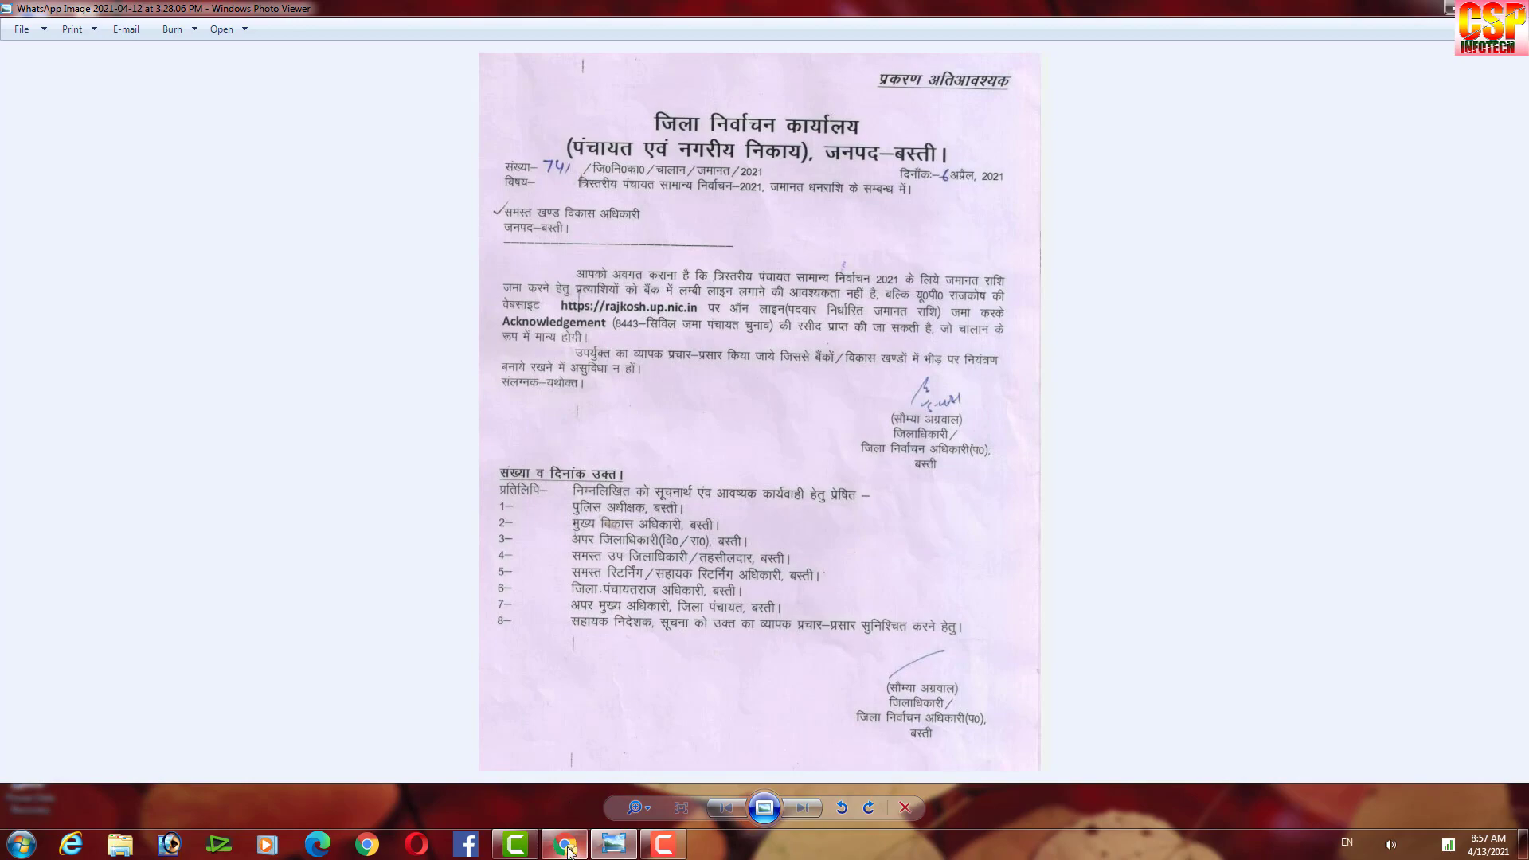
{"action": "mouse_move", "coordinate": [568, 851]}
{"action": "left_click", "coordinate": [641, 651]}
Review the fee tables from page 1 to page 4, ending on Zila Panchayat fees 250.00 and deposits 2000.00.
{"action": "scroll", "coordinate": [790, 458], "scroll_direction": "up", "scroll_amount": 4}
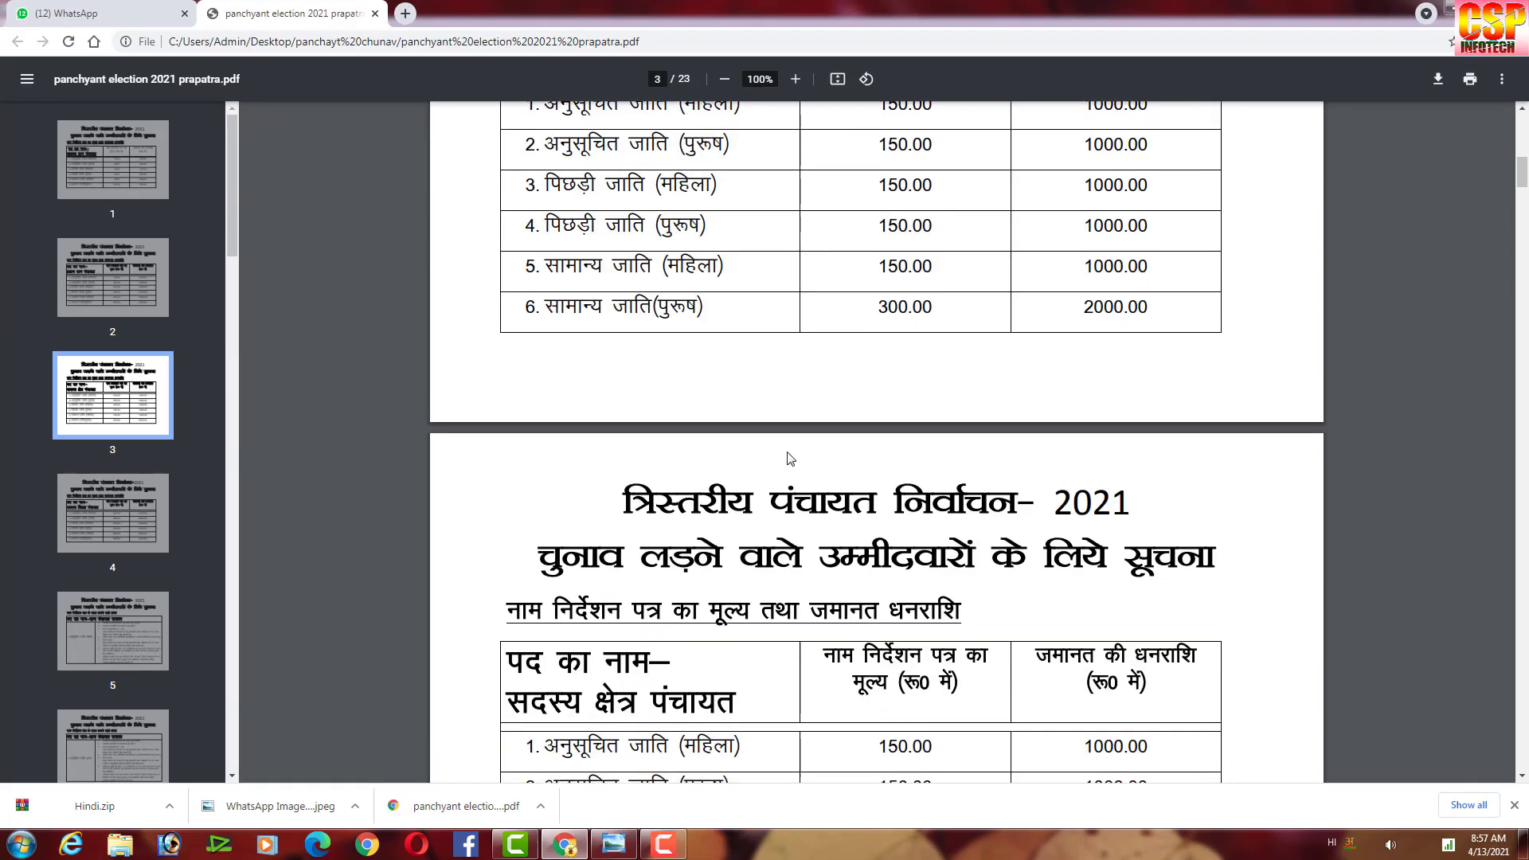
{"action": "scroll", "coordinate": [790, 459], "scroll_direction": "up", "scroll_amount": 10}
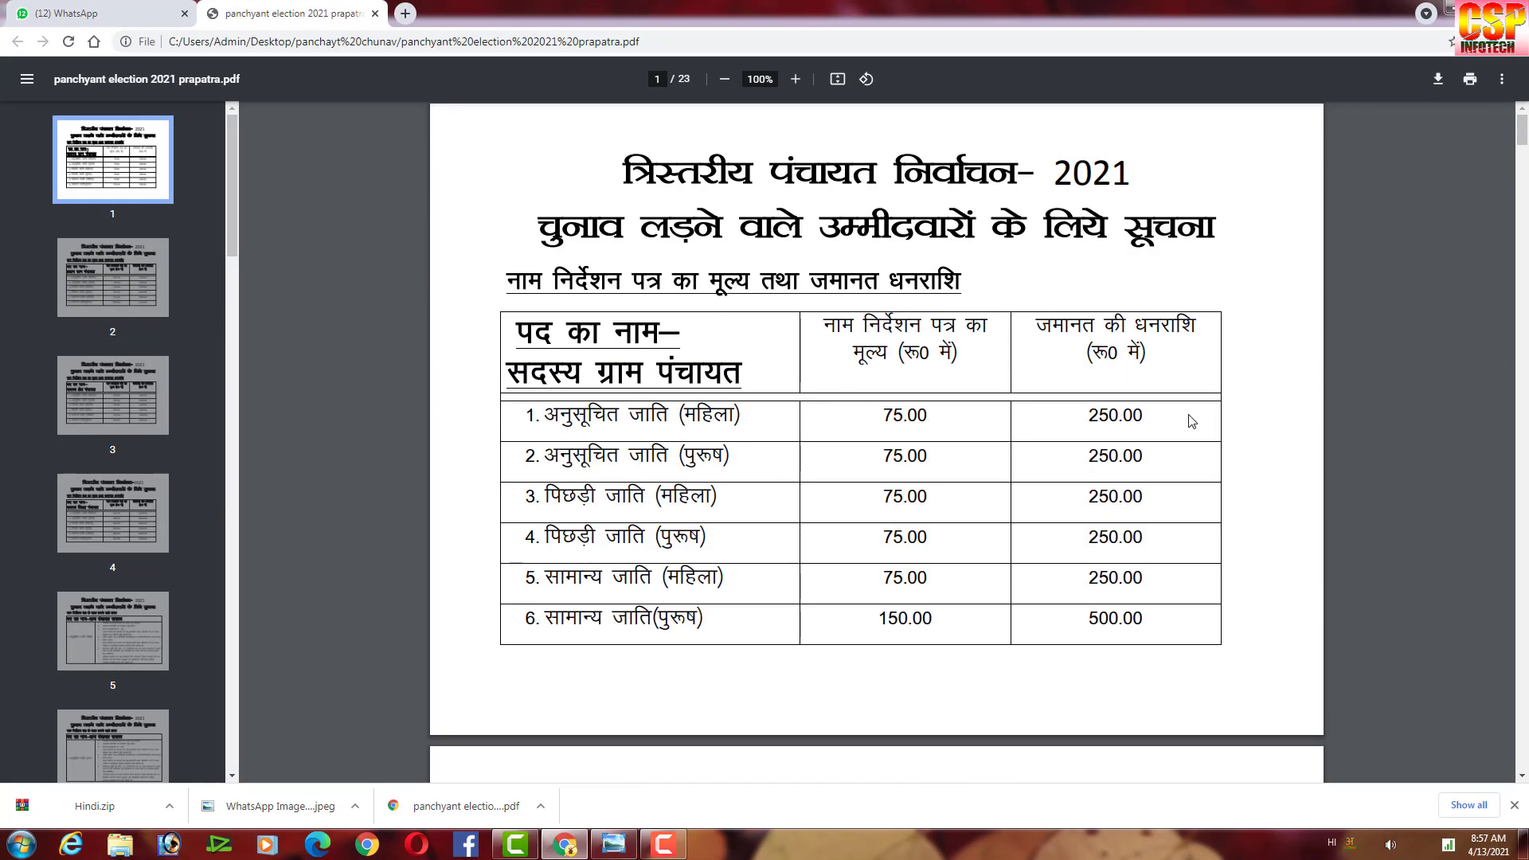
{"action": "scroll", "coordinate": [1017, 565], "scroll_direction": "down", "scroll_amount": 7}
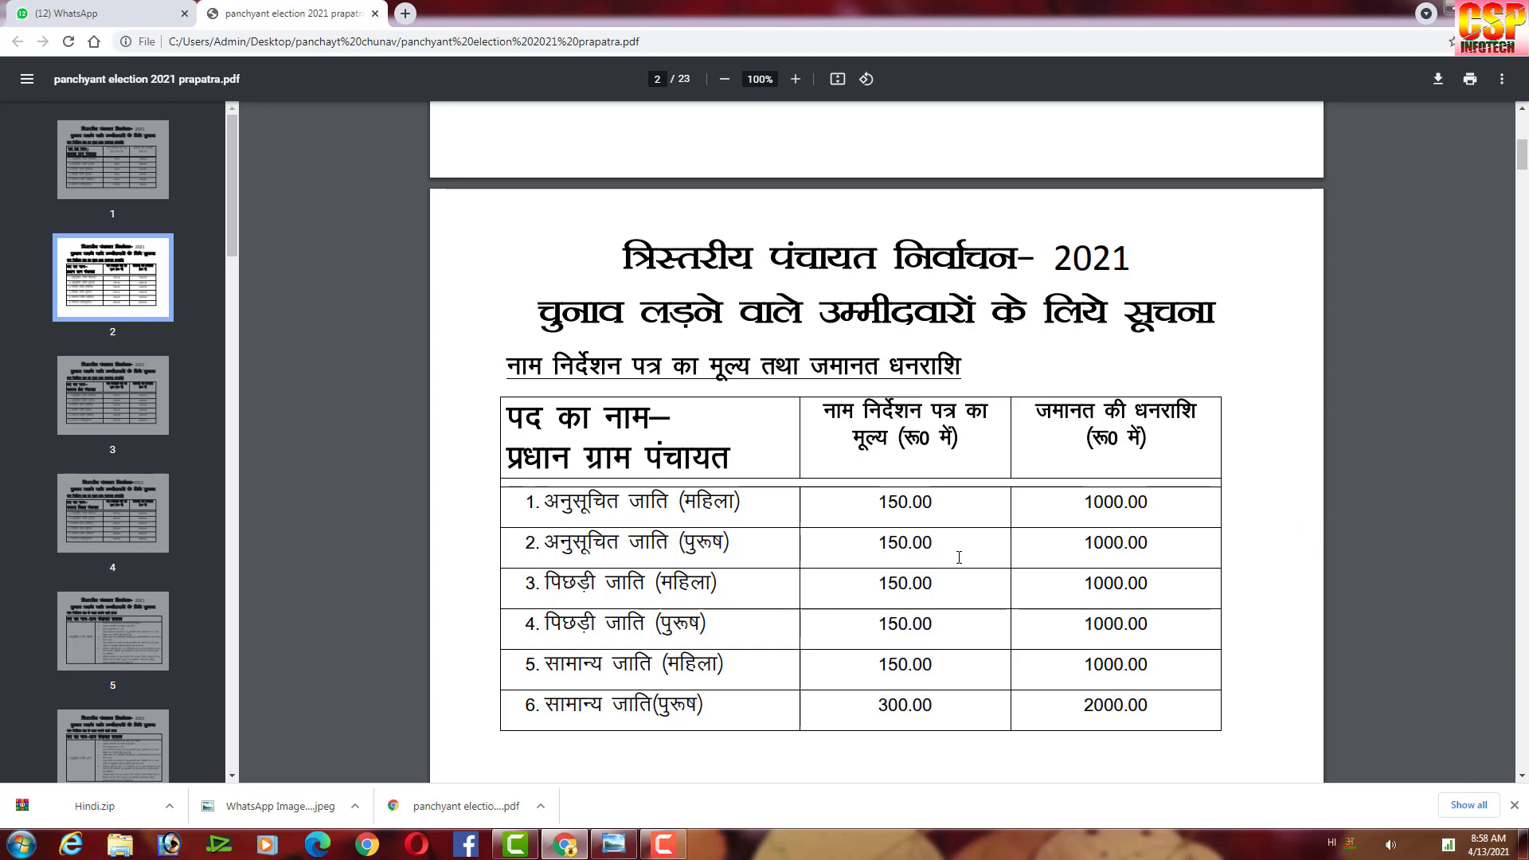
{"action": "scroll", "coordinate": [1109, 675], "scroll_direction": "down", "scroll_amount": 1}
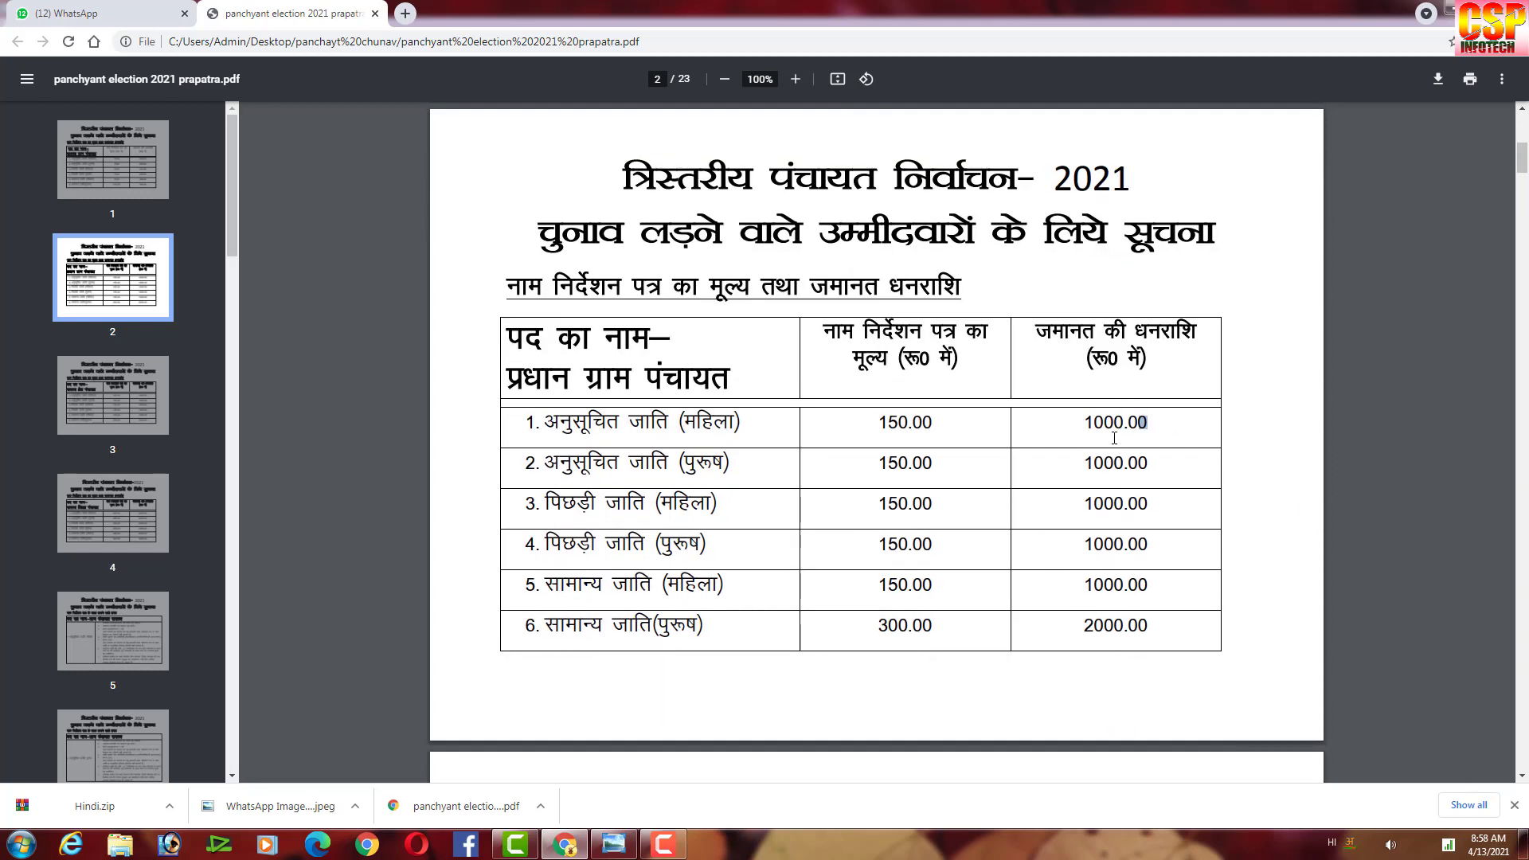
{"action": "left_click_drag", "start_coordinate": [1147, 424], "coordinate": [1147, 625]}
{"action": "left_click", "coordinate": [1164, 635]}
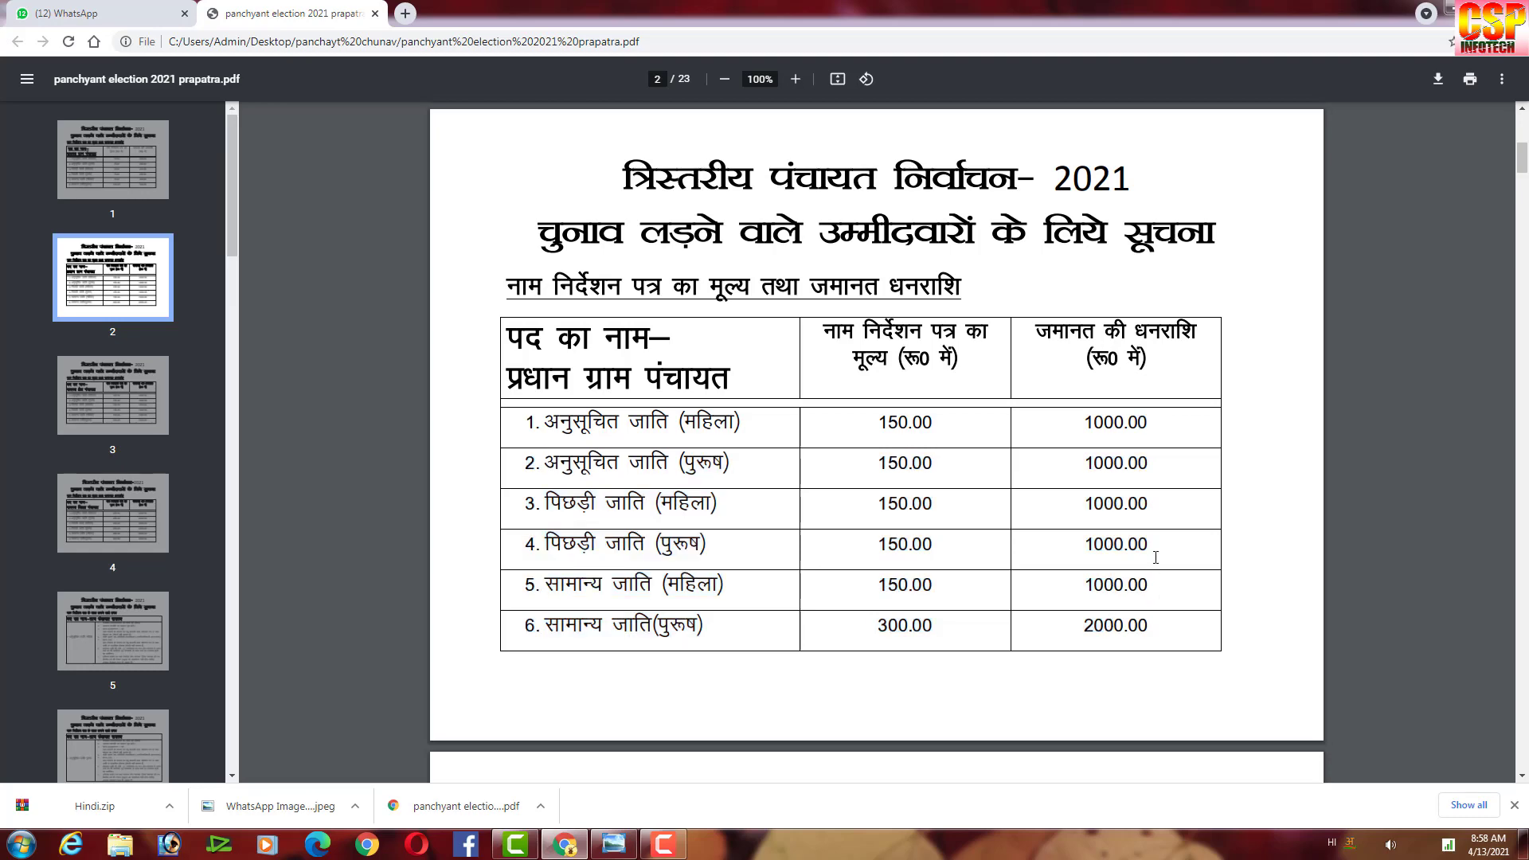
{"action": "scroll", "coordinate": [1079, 507], "scroll_direction": "down", "scroll_amount": 6}
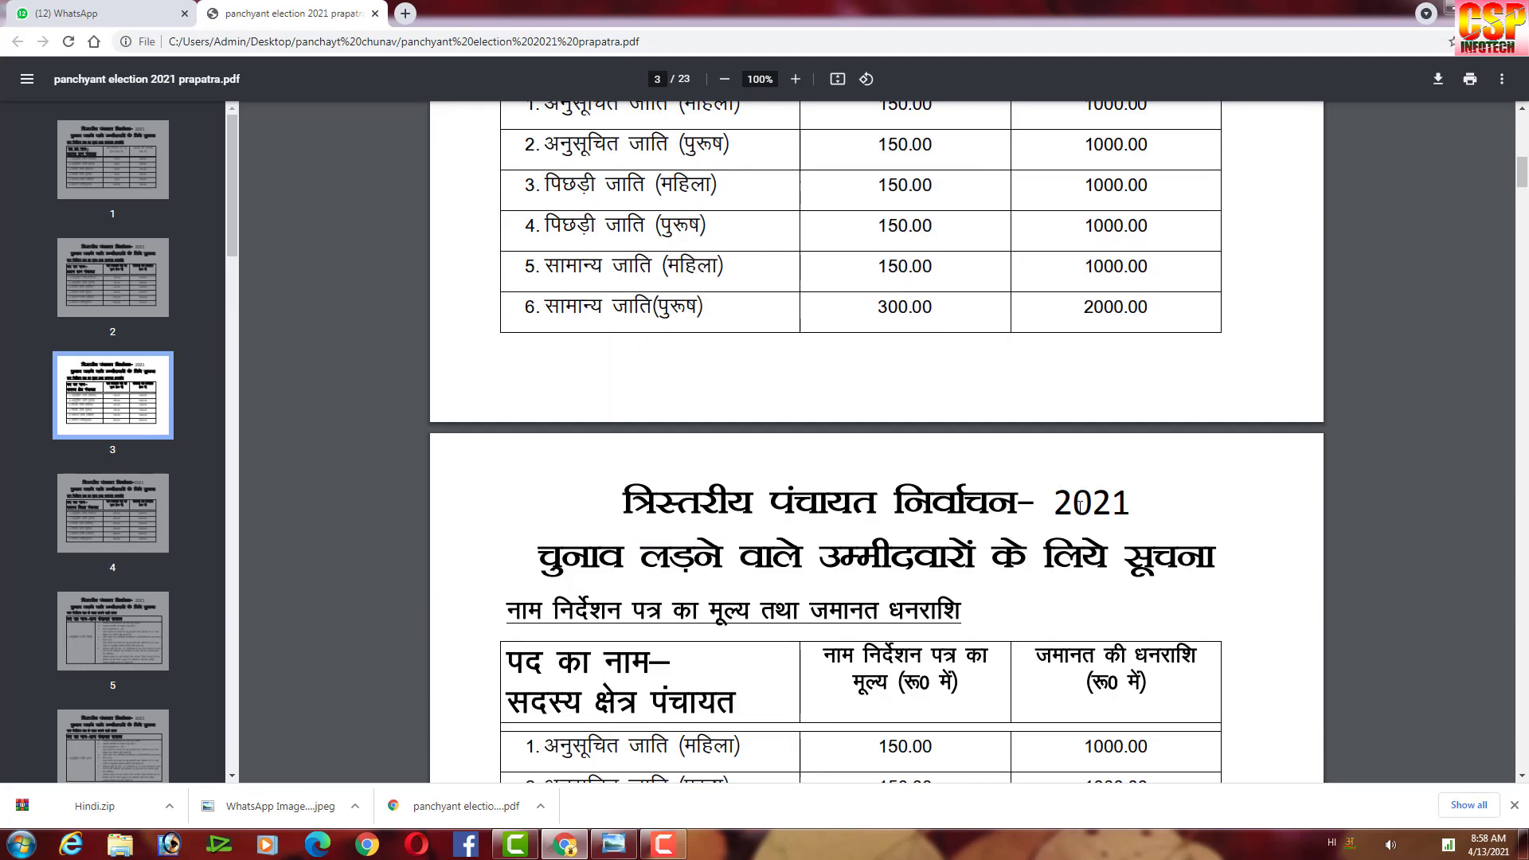
{"action": "scroll", "coordinate": [1080, 507], "scroll_direction": "down", "scroll_amount": 3}
{"action": "scroll", "coordinate": [1063, 442], "scroll_direction": "up", "scroll_amount": 2}
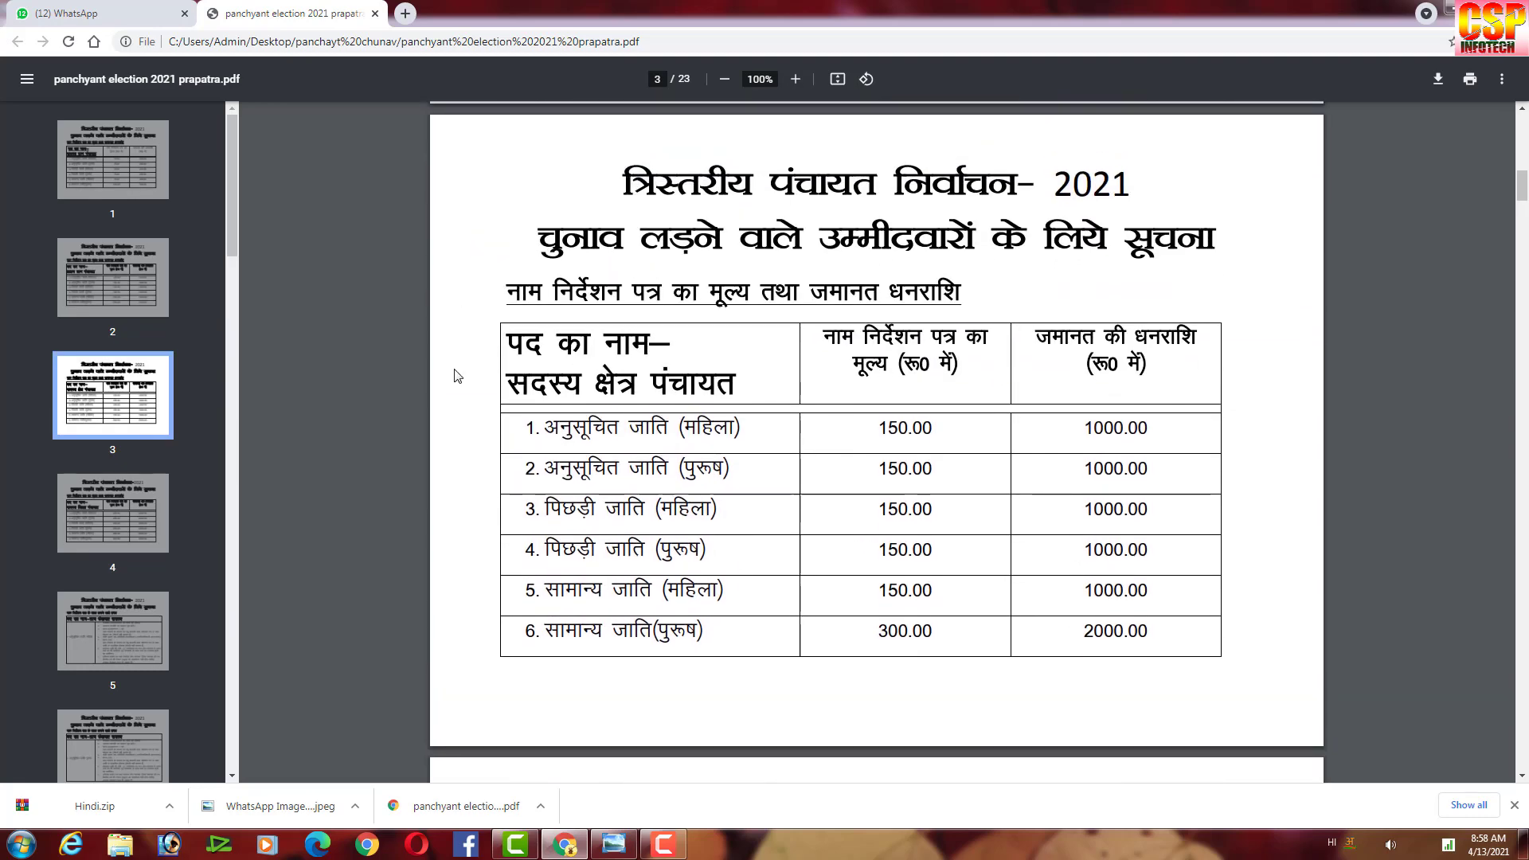
{"action": "scroll", "coordinate": [1130, 458], "scroll_direction": "down", "scroll_amount": 7}
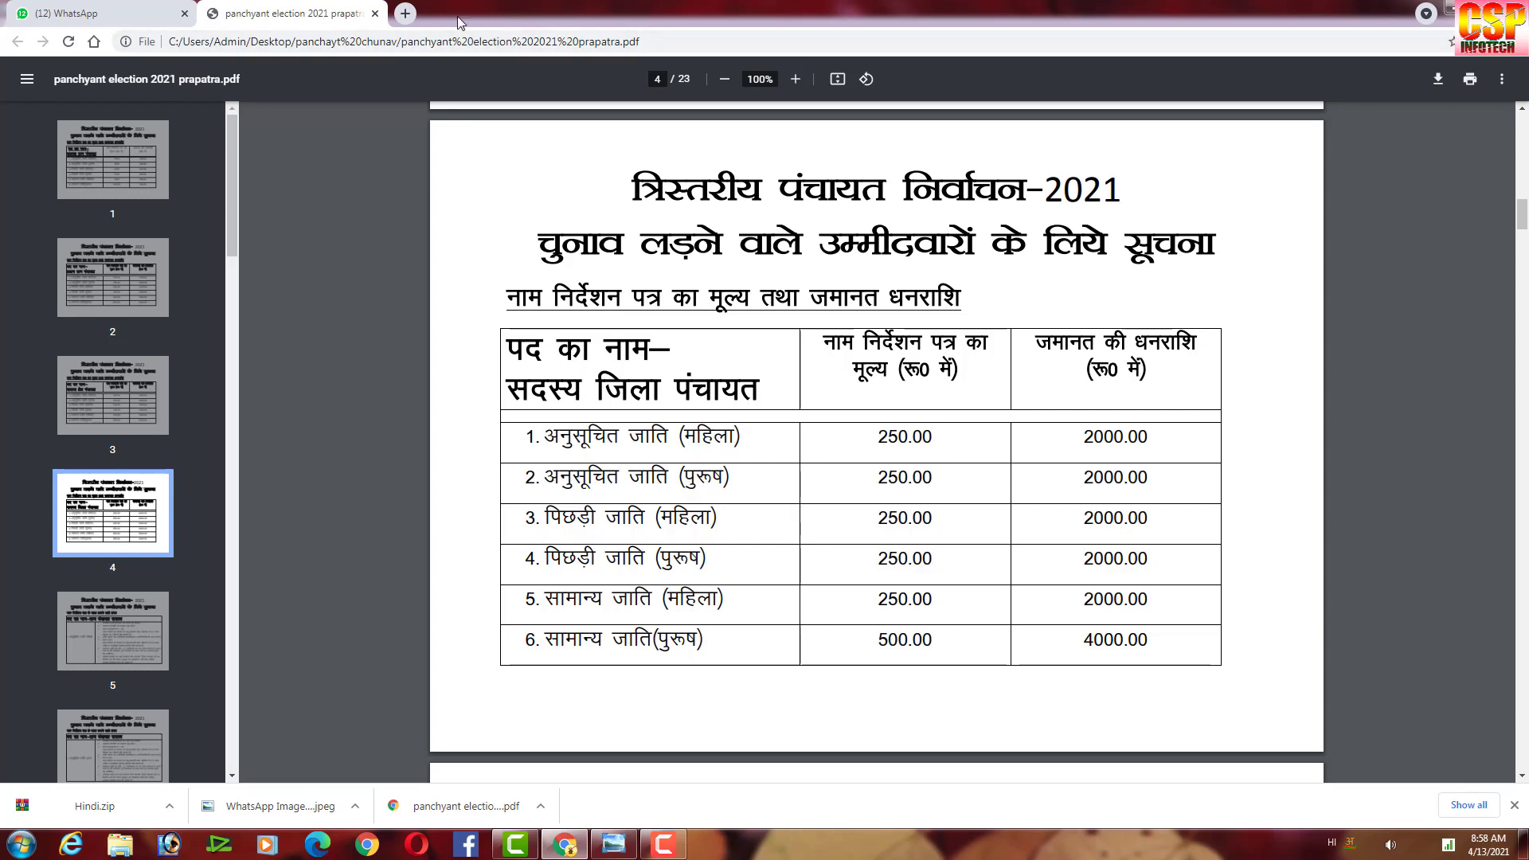
Search Google for 'up rajkosh' in a new tab and open the U.P. RAJKOSH website.
{"action": "left_click", "coordinate": [405, 13]}
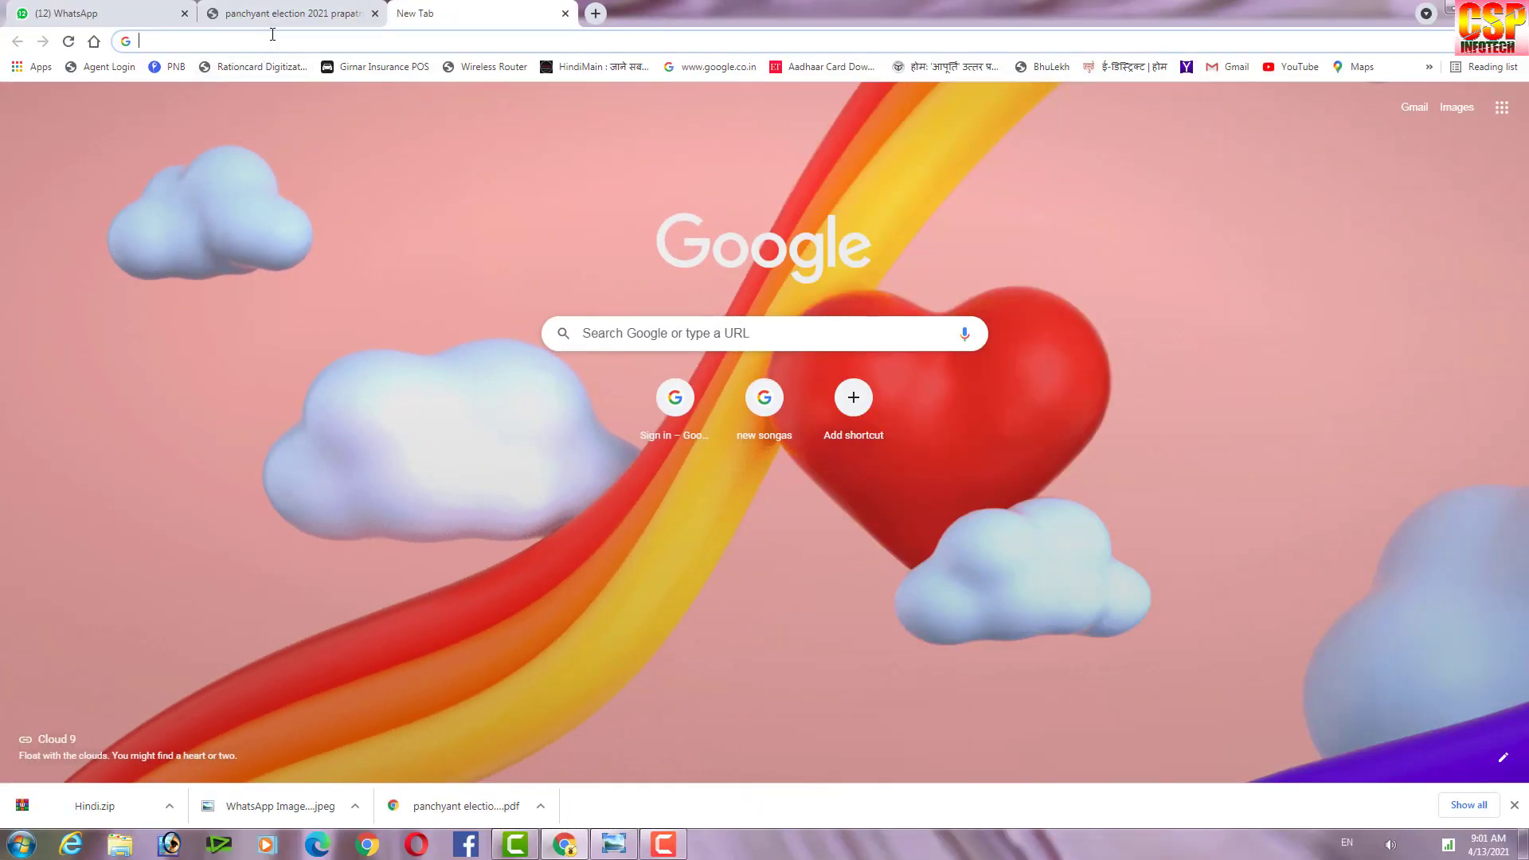
{"action": "type", "text": "up"}
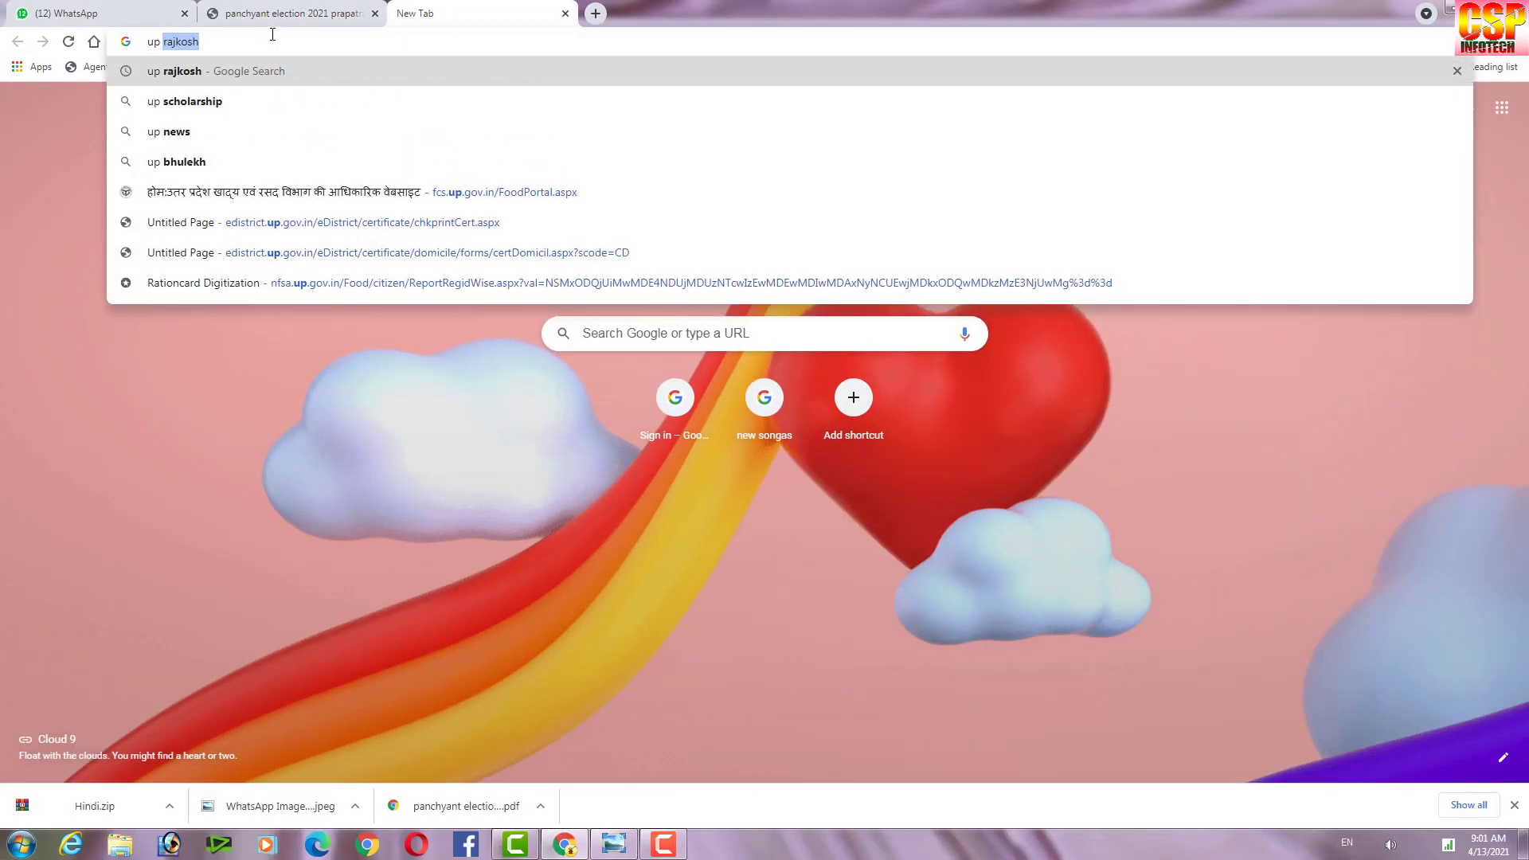
{"action": "key", "text": "Return"}
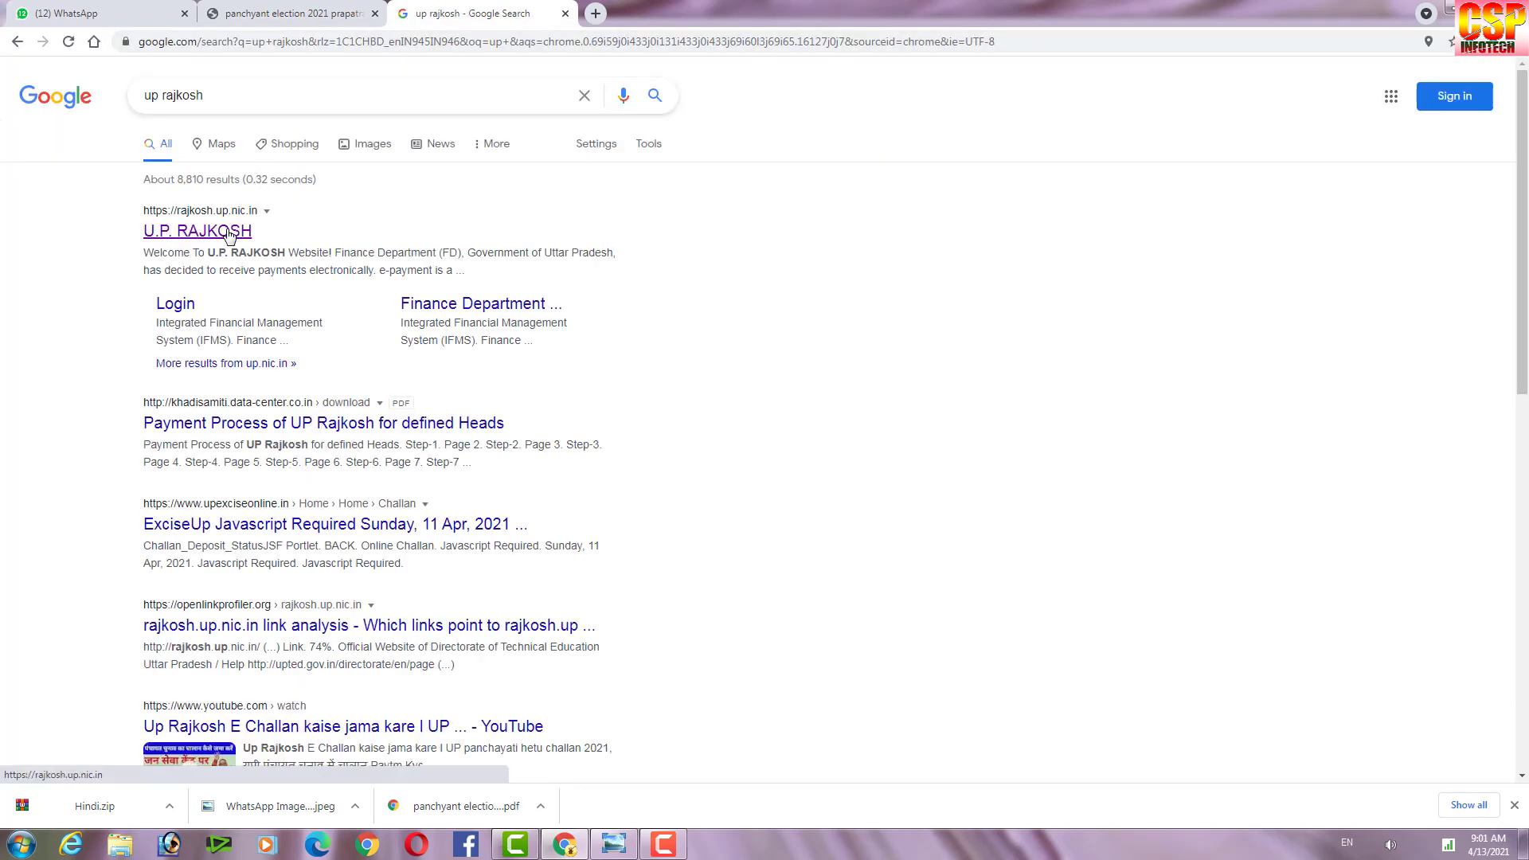
{"action": "left_click", "coordinate": [229, 232]}
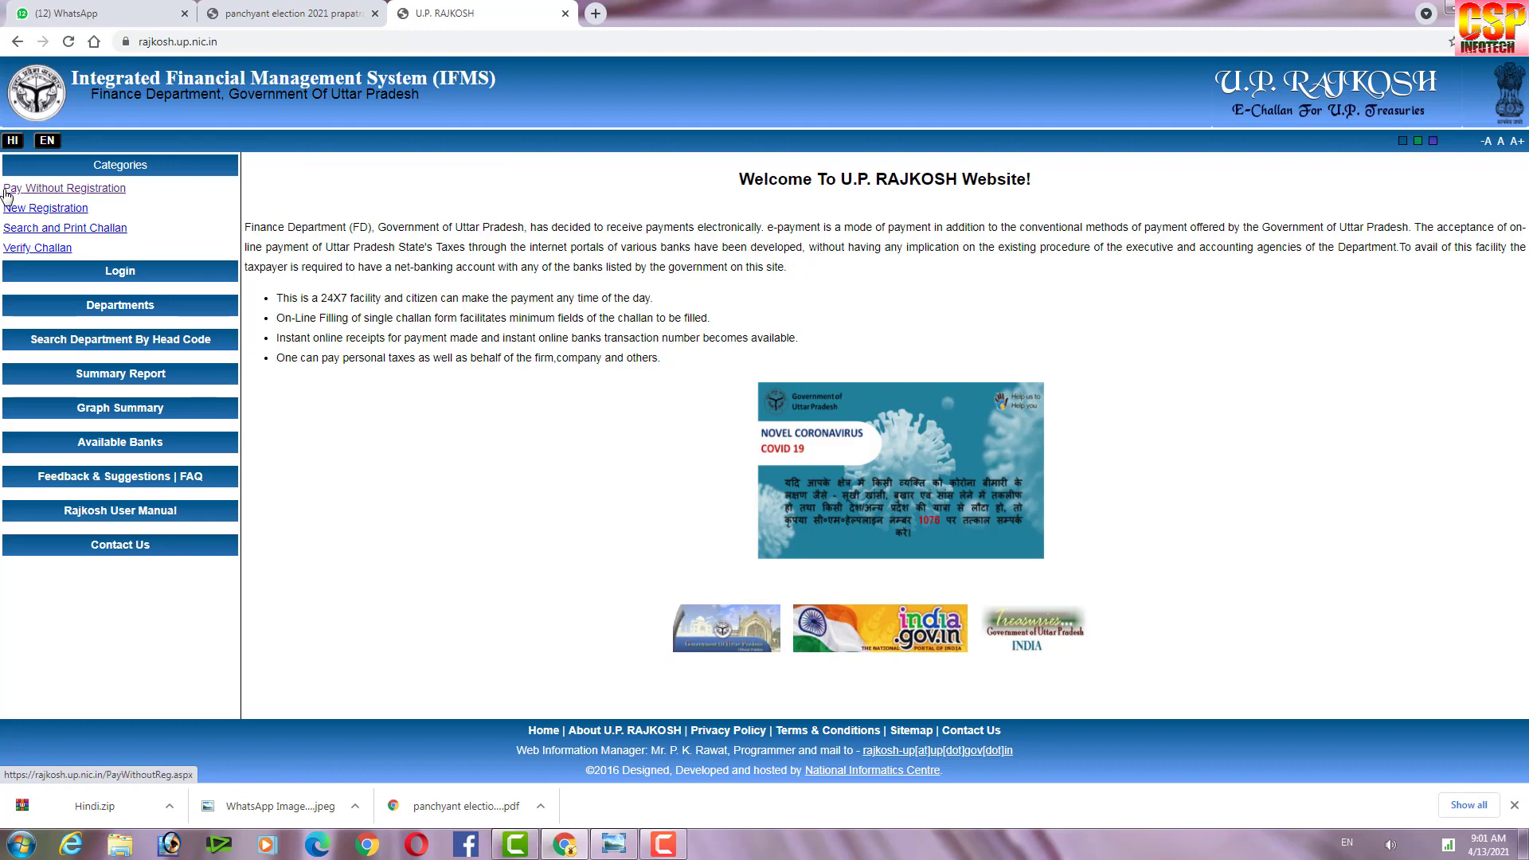
Start a Pay Without Registration e-challan with department PCV-8443 civil deposit panchayat election.
{"action": "left_click", "coordinate": [52, 191]}
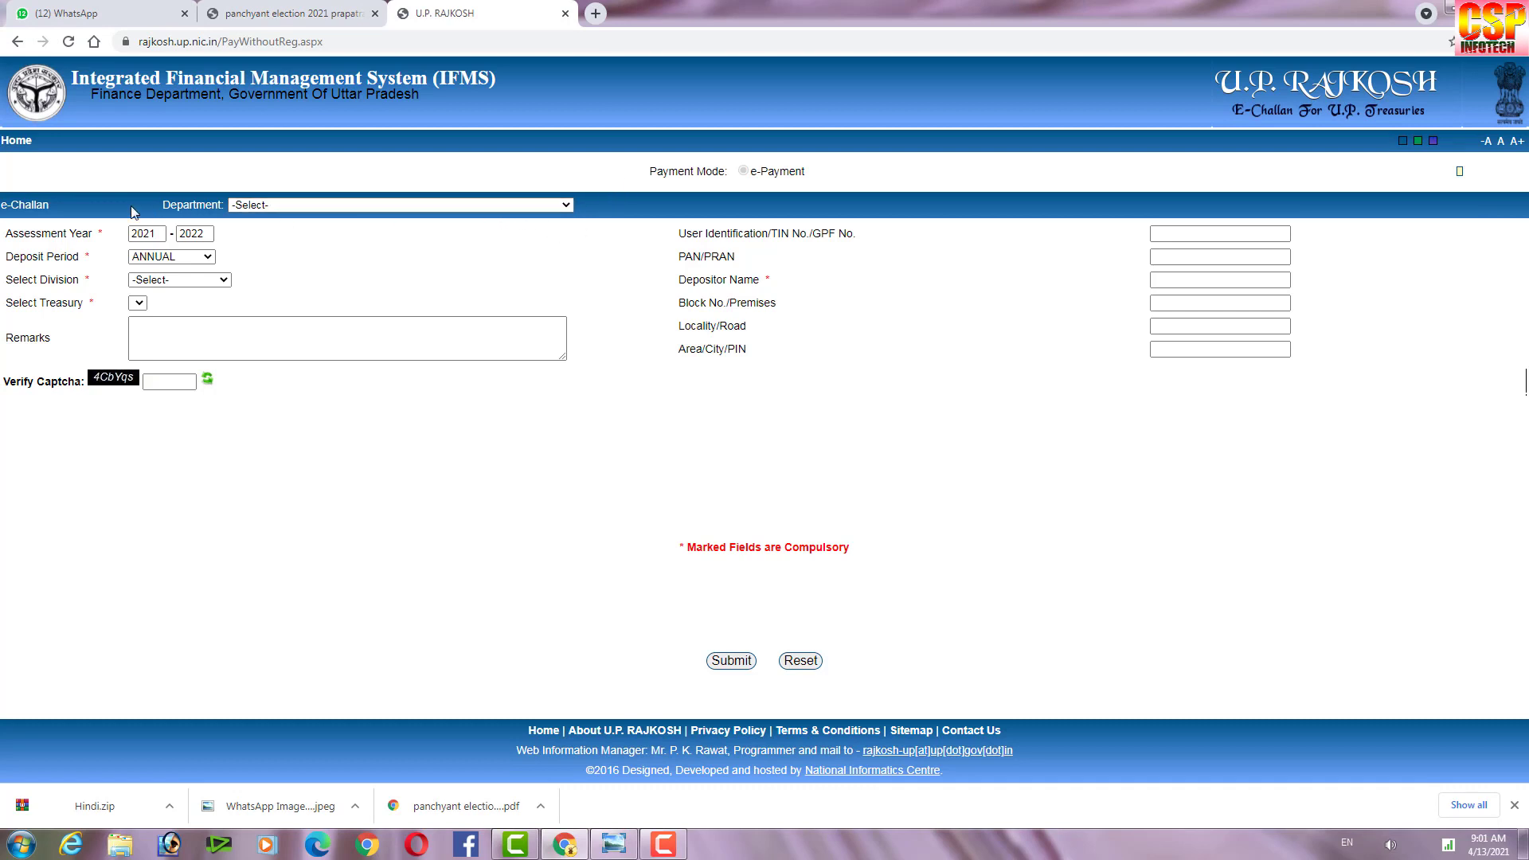
{"action": "left_click", "coordinate": [519, 205]}
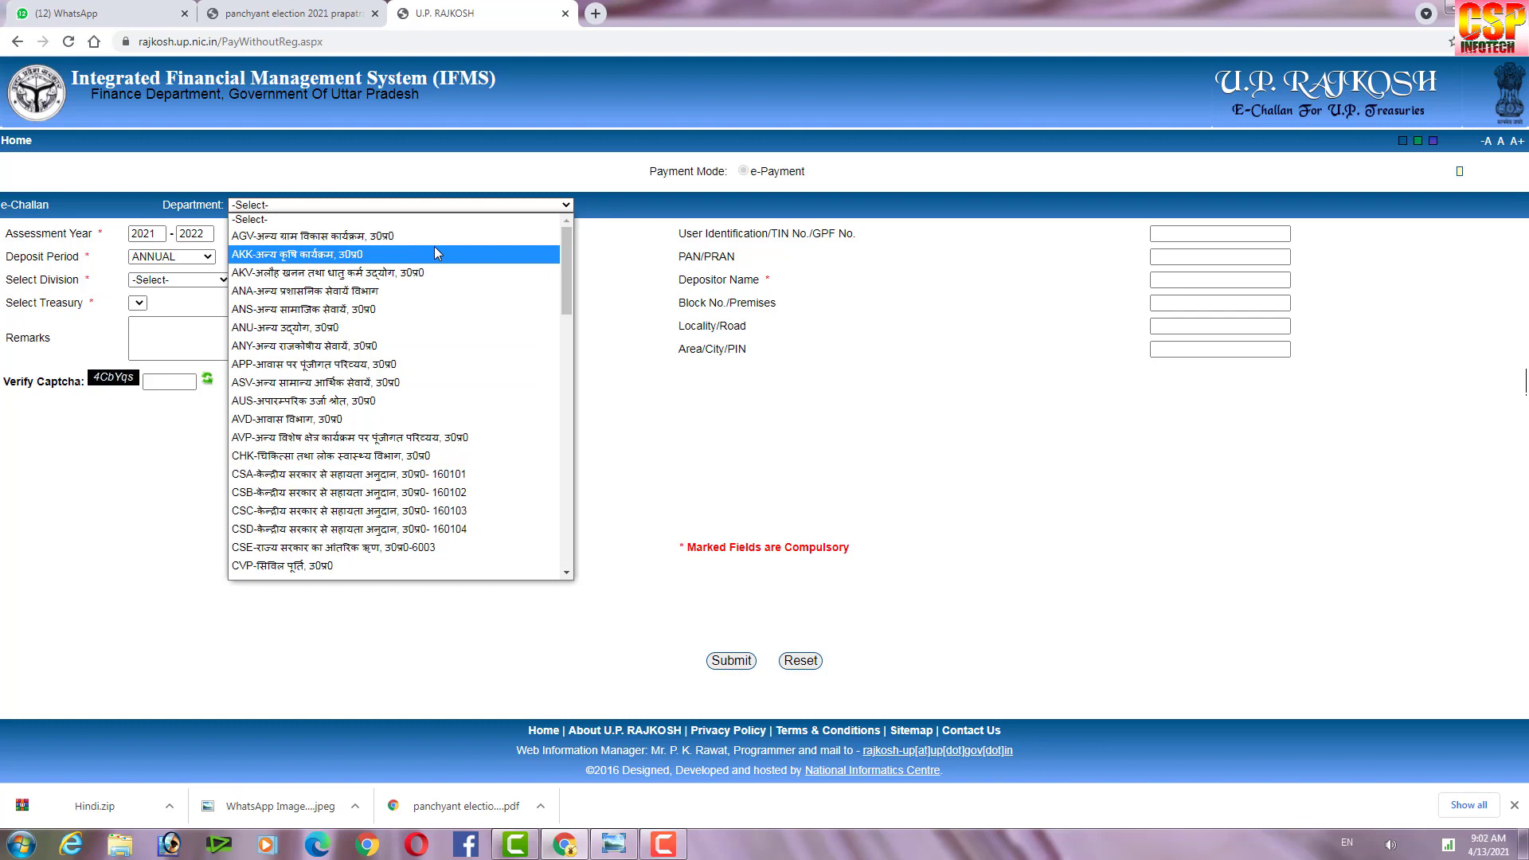
{"action": "type", "text": "pc"}
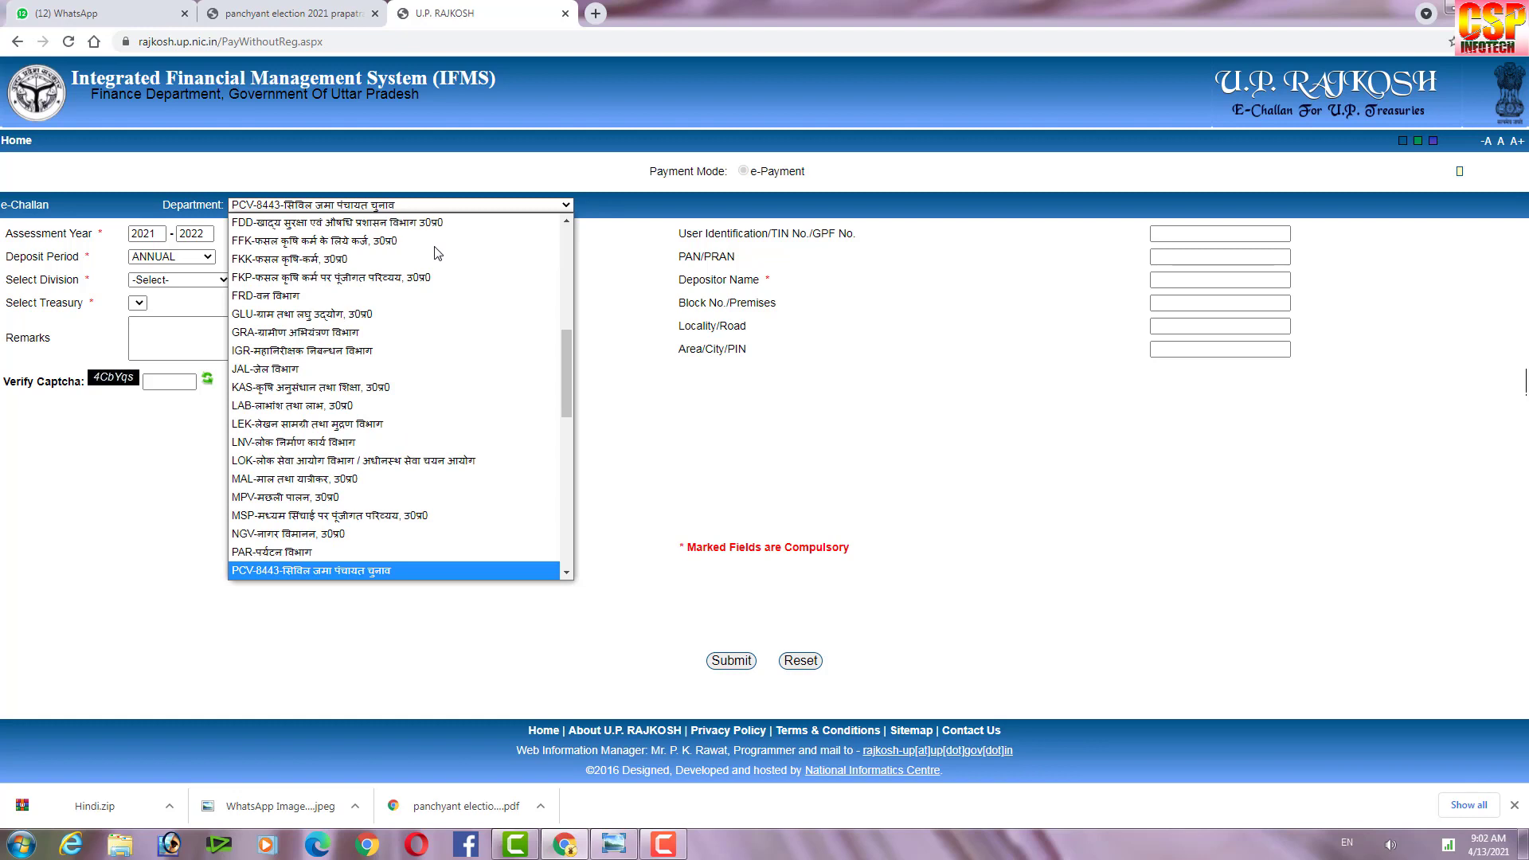
{"action": "key", "text": "Return"}
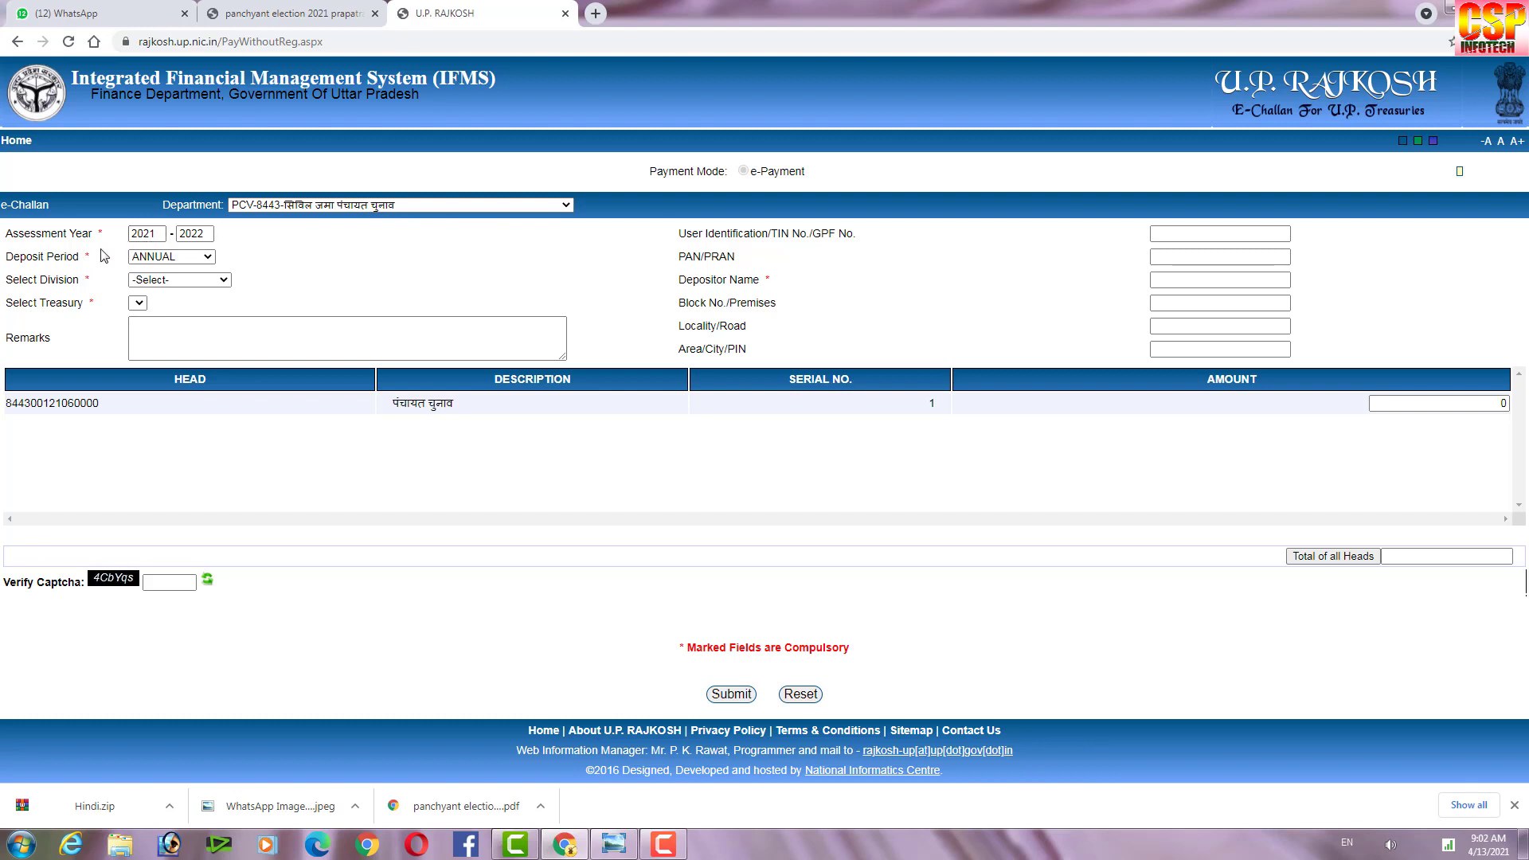
Set deposit period ANNUAL, division बस्ती (Basti) and treasury Siddharthnagar on the e-challan.
{"action": "left_click", "coordinate": [176, 258]}
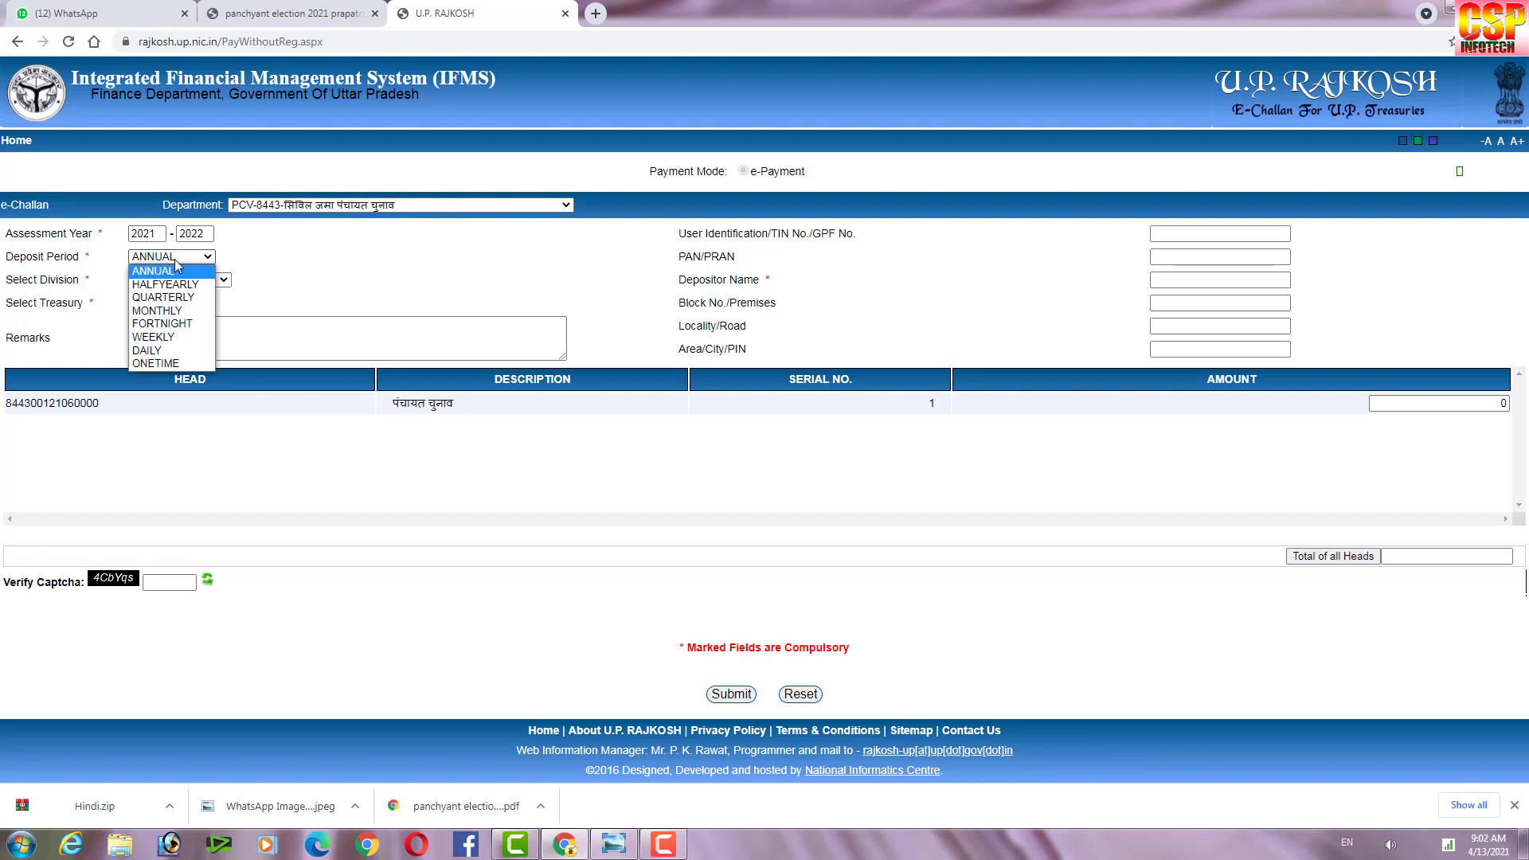
{"action": "left_click", "coordinate": [177, 266]}
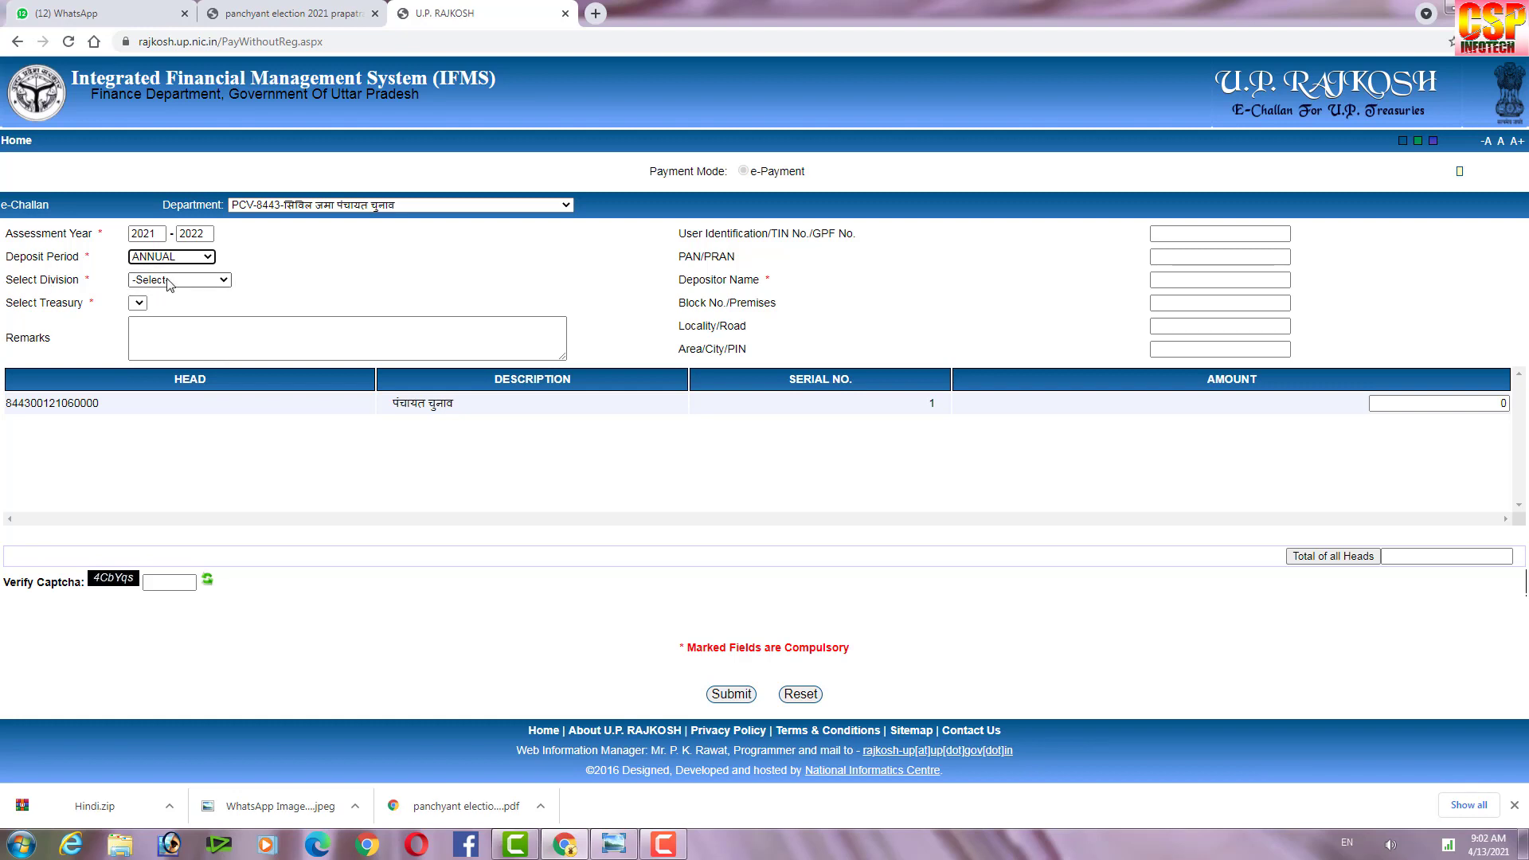
{"action": "left_click", "coordinate": [172, 280]}
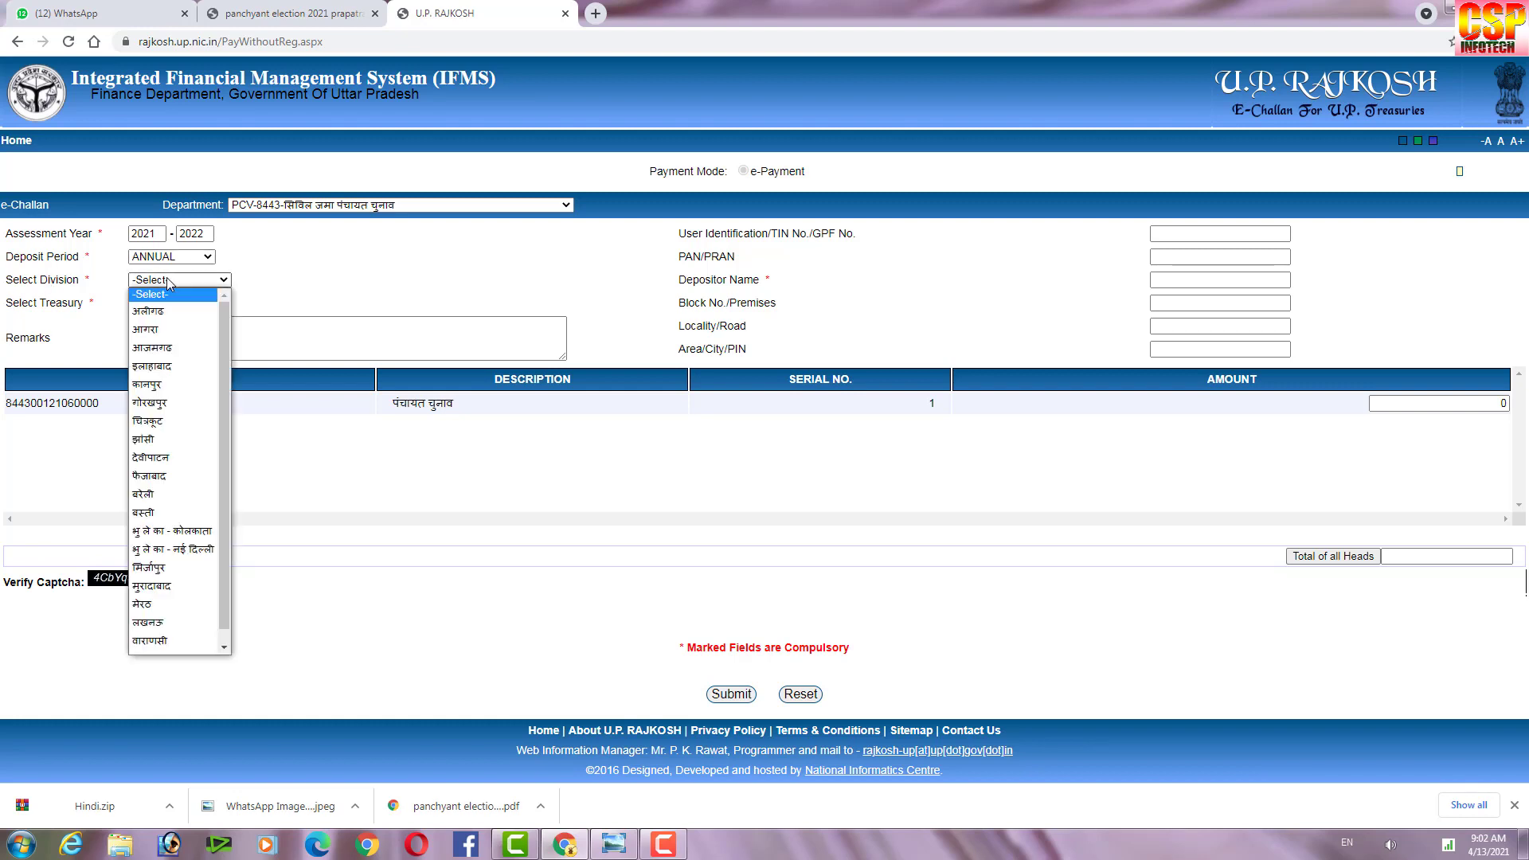
{"action": "left_click", "coordinate": [182, 513]}
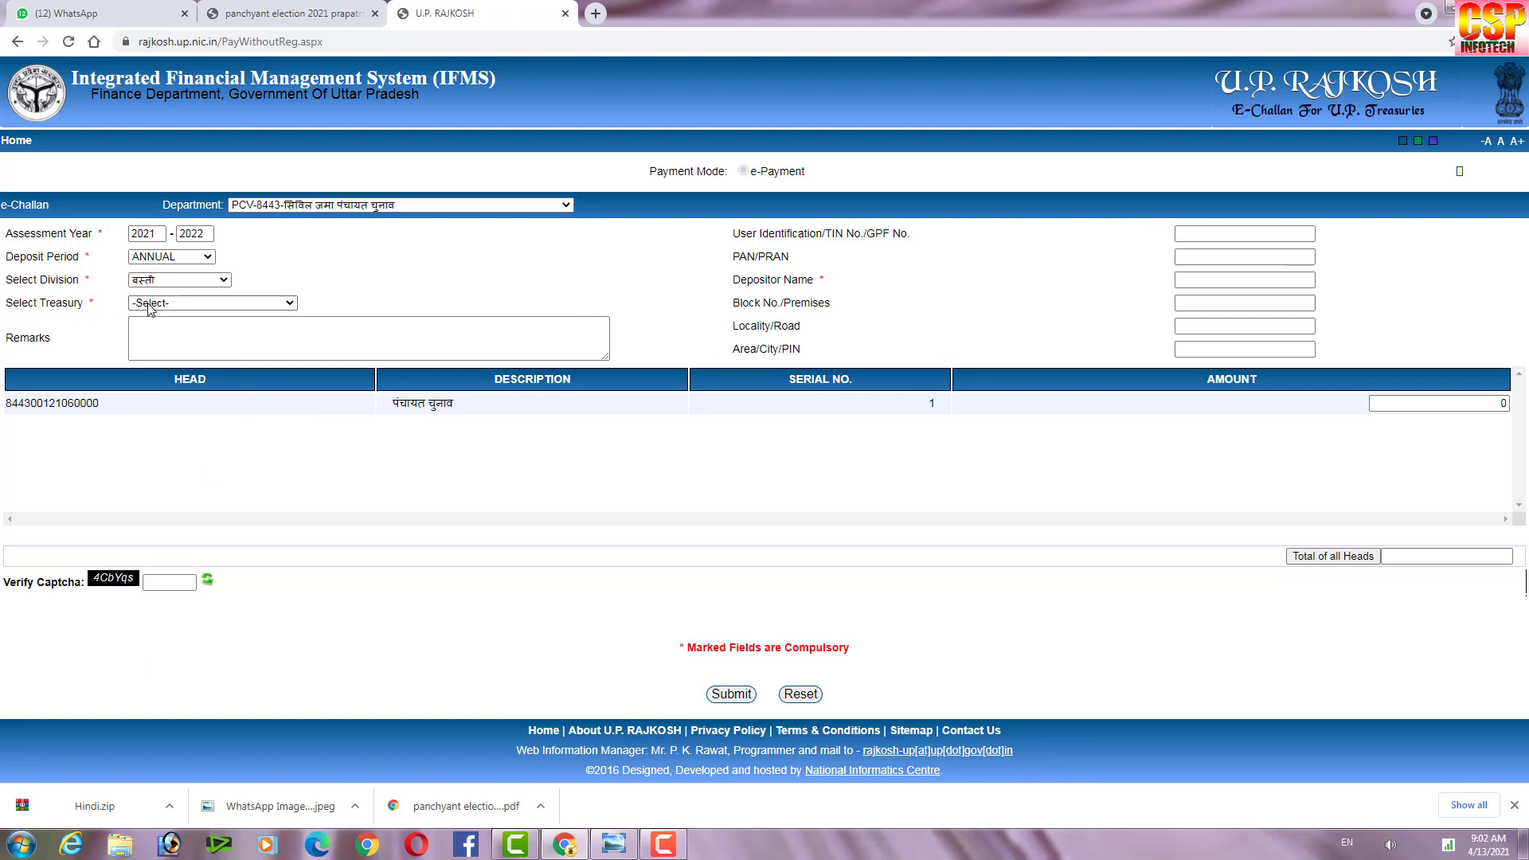
{"action": "left_click", "coordinate": [164, 304]}
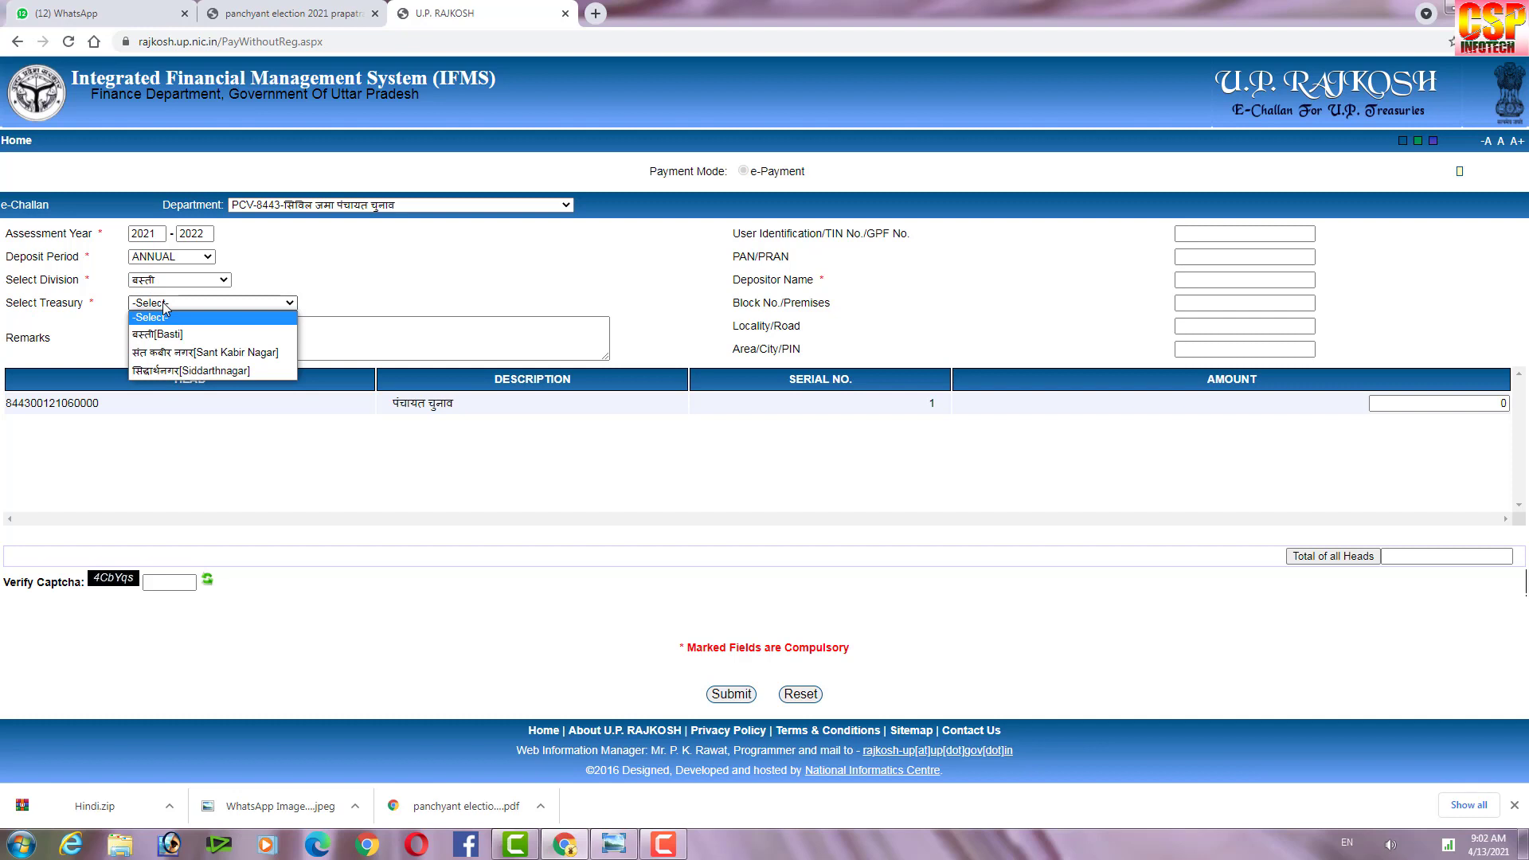
{"action": "left_click", "coordinate": [169, 372]}
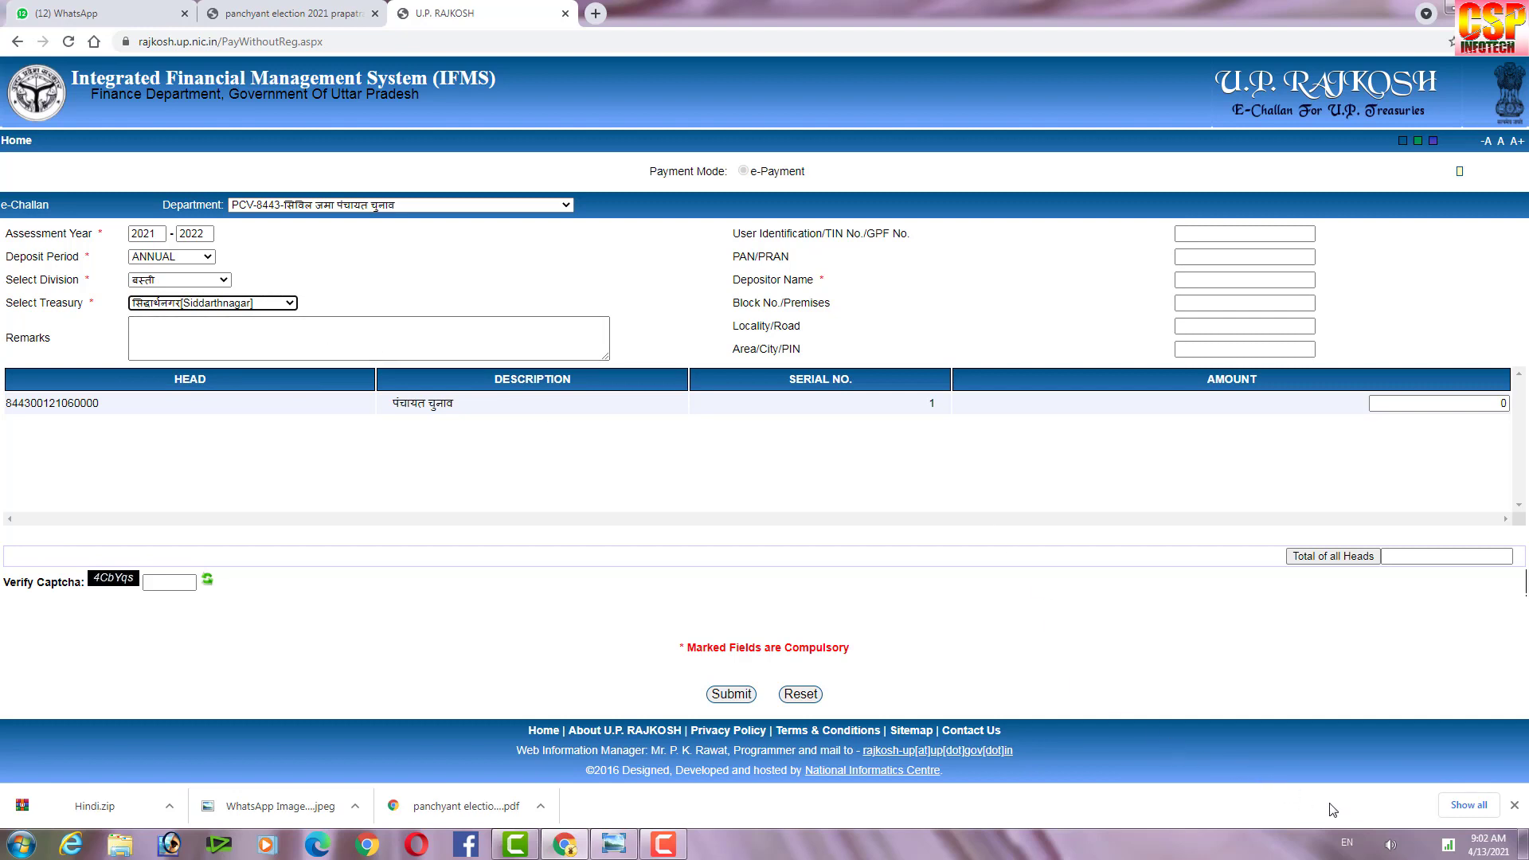
Switch keyboard input to Hindi (India) and place the caret in Remarks.
{"action": "left_click", "coordinate": [1346, 842]}
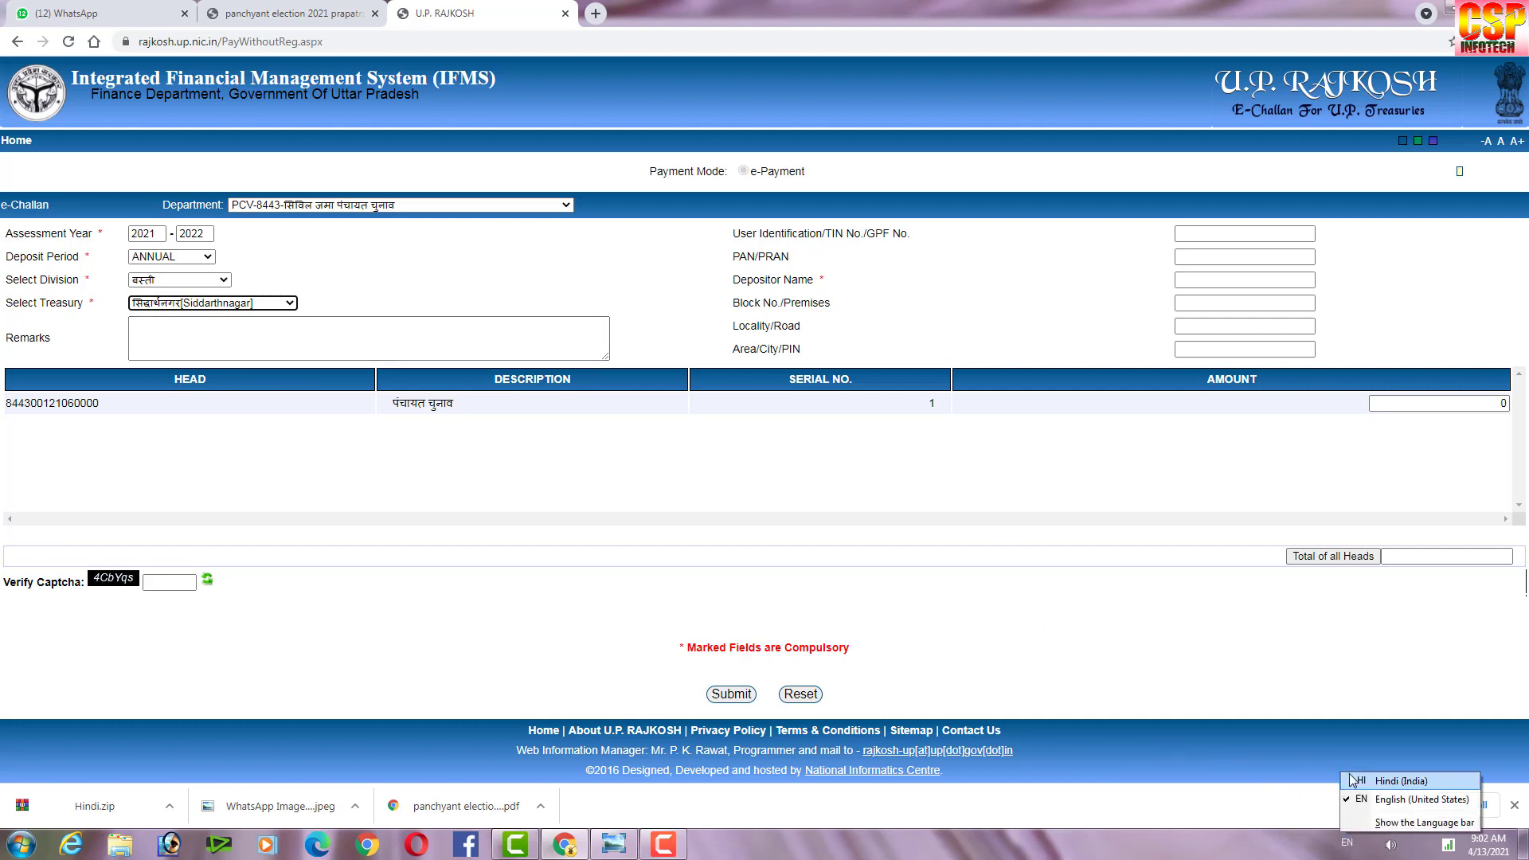
{"action": "left_click", "coordinate": [1376, 778]}
{"action": "left_click", "coordinate": [176, 330]}
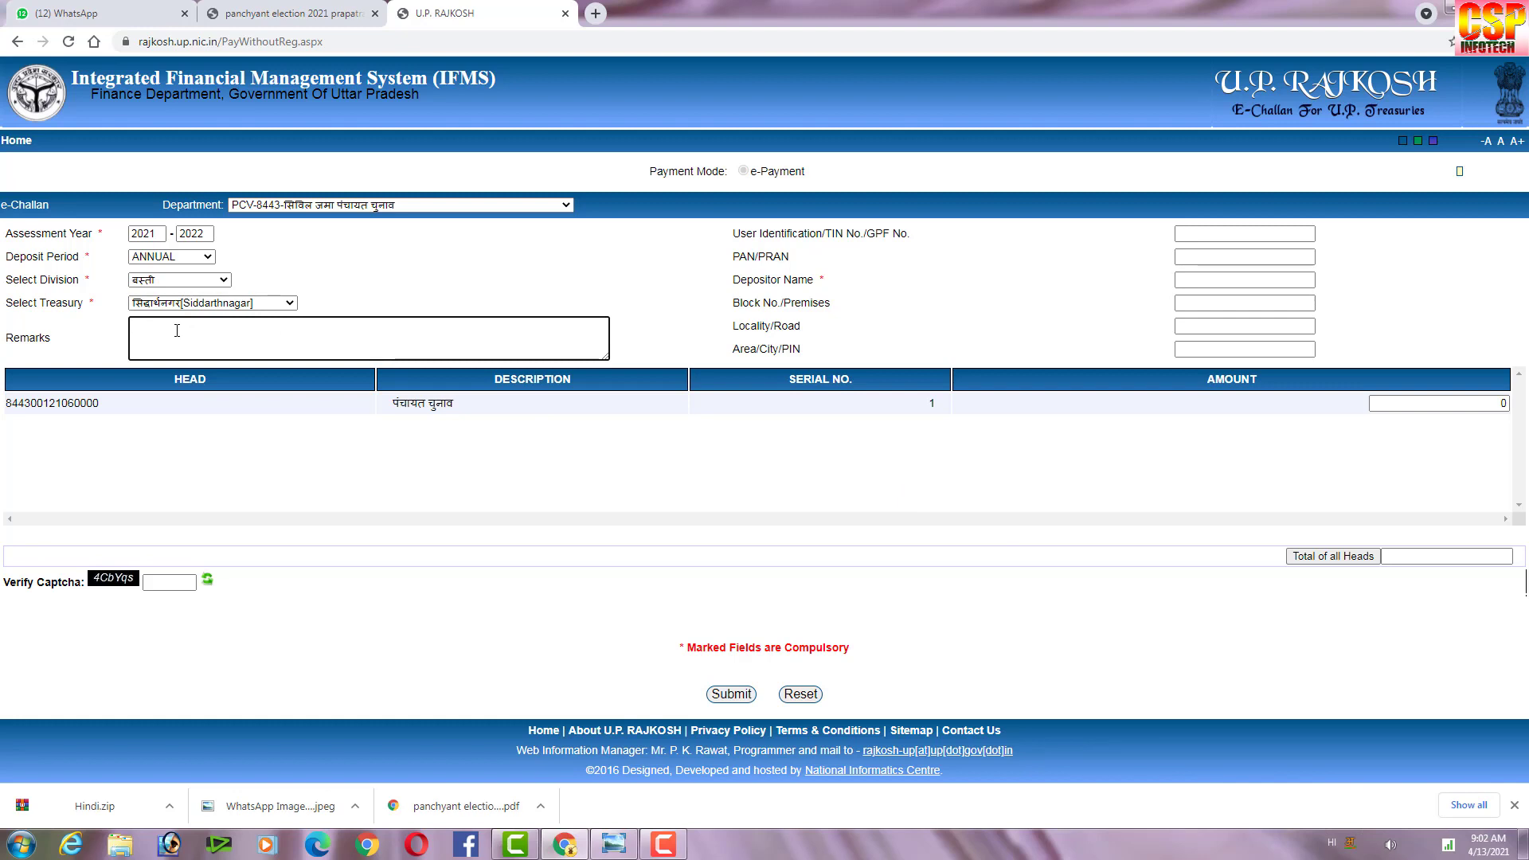
Write 'पद का नाम क्षेत्र पंचायत' as the first Remarks line.
{"action": "type", "text": "padf"}
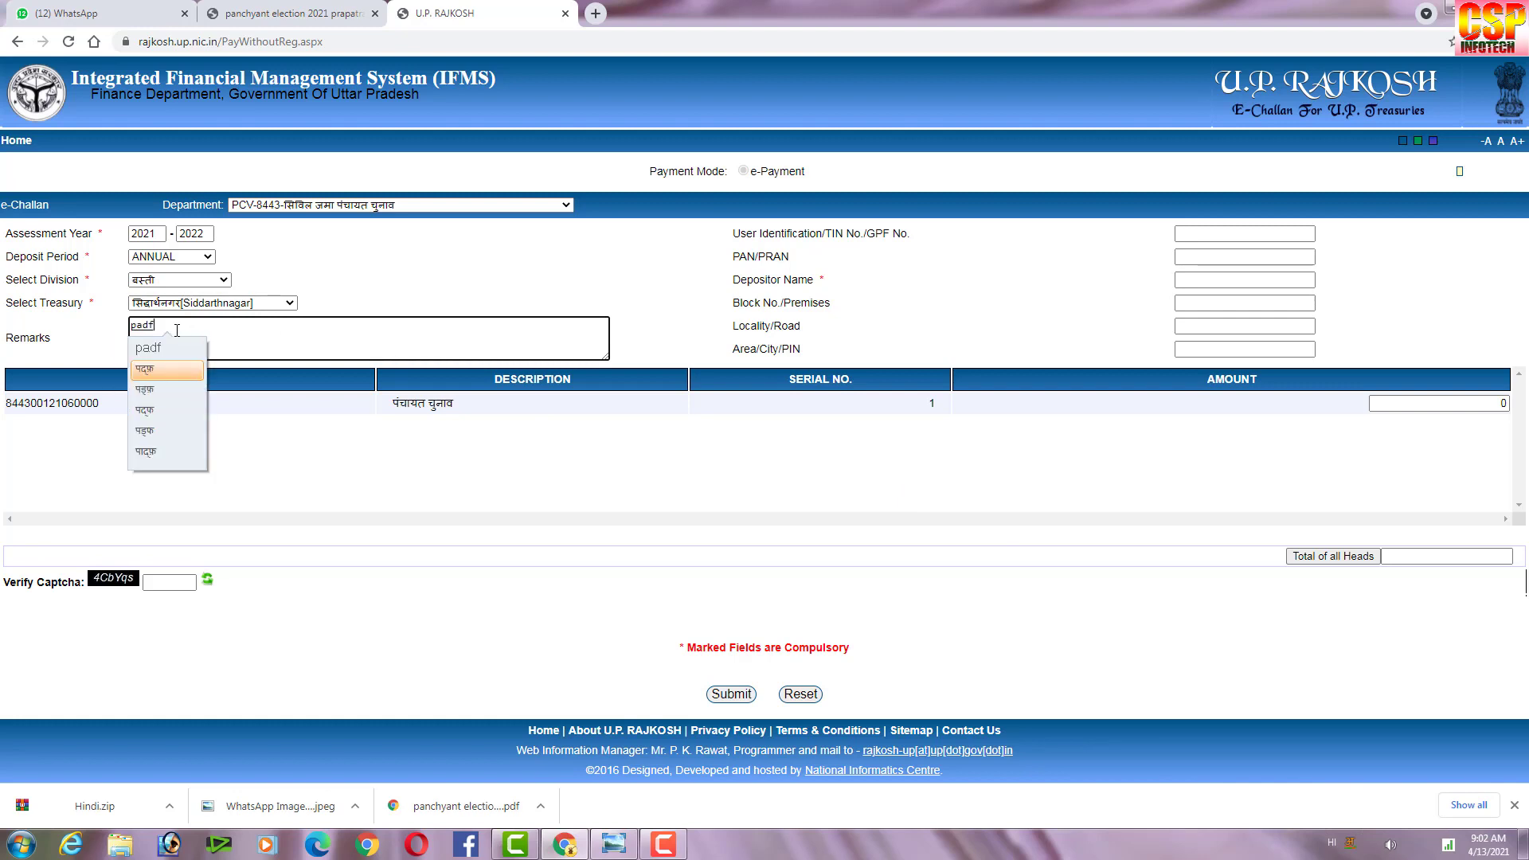
{"action": "key", "text": "Return"}
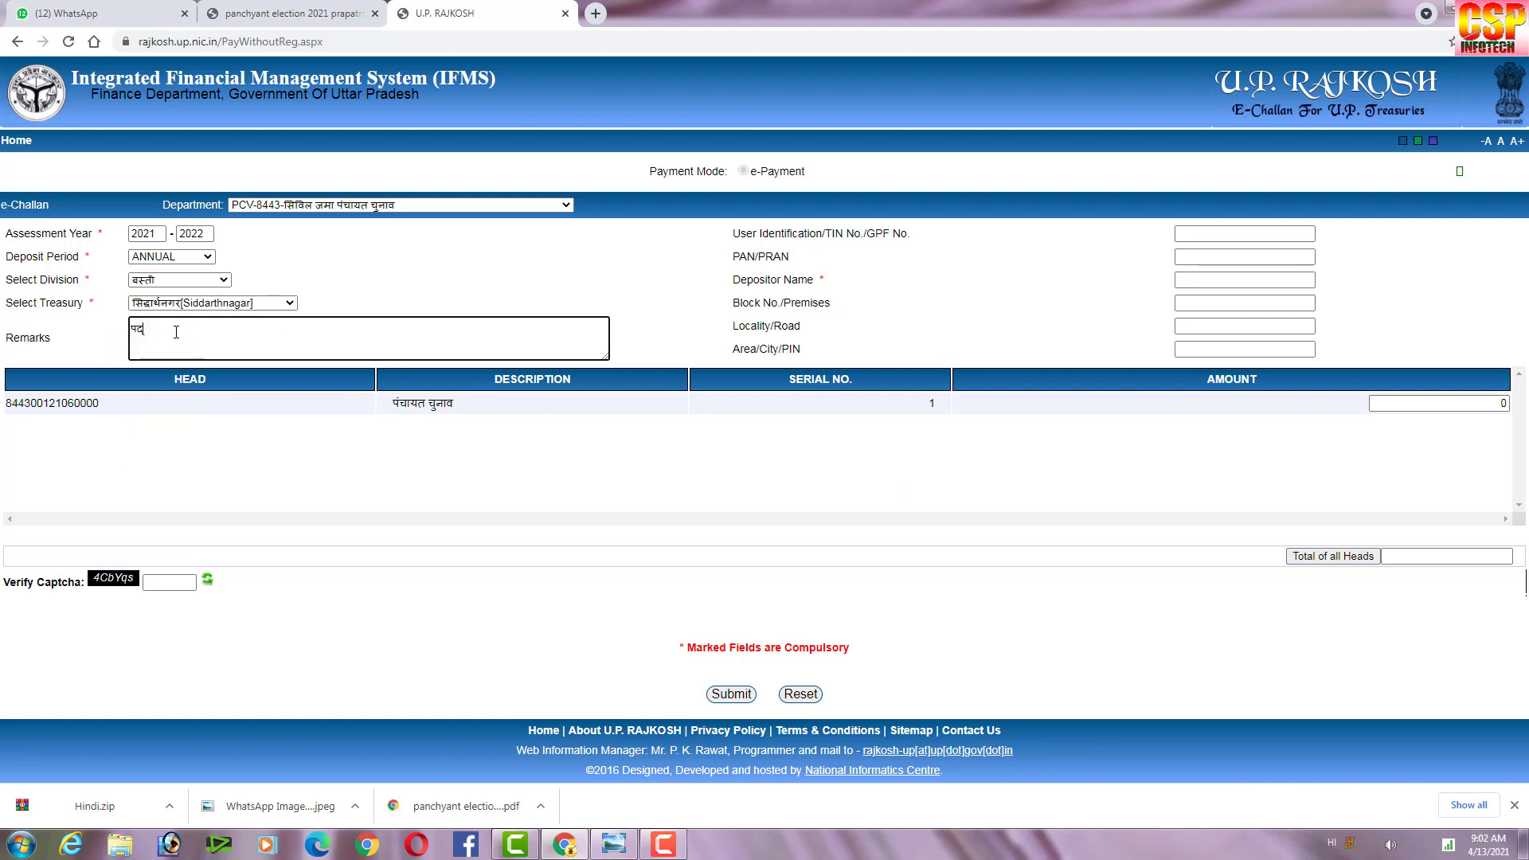
{"action": "type", "text": "pad"}
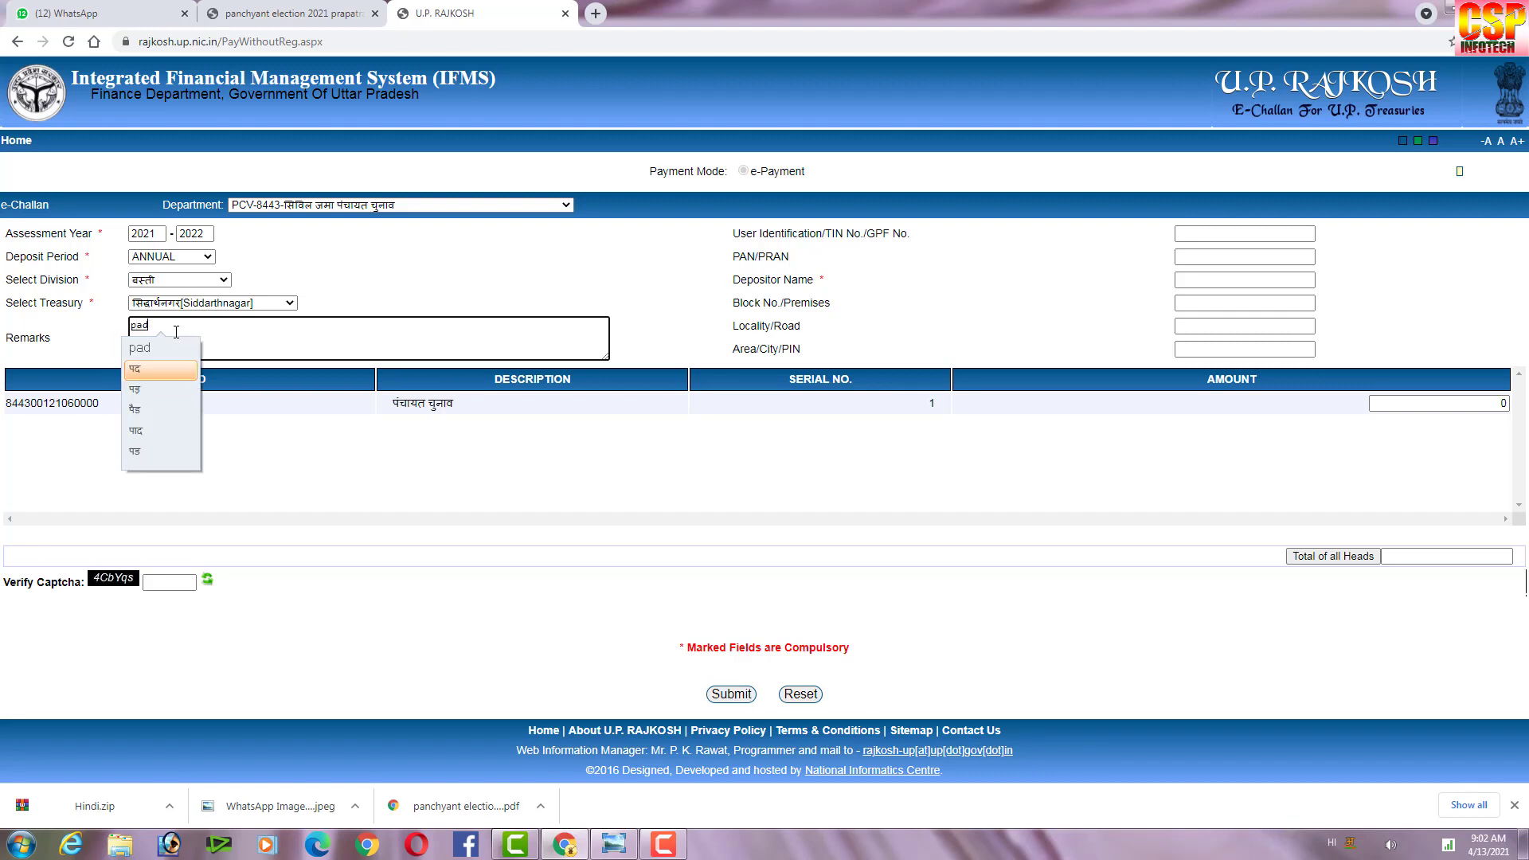
{"action": "key", "text": "space"}
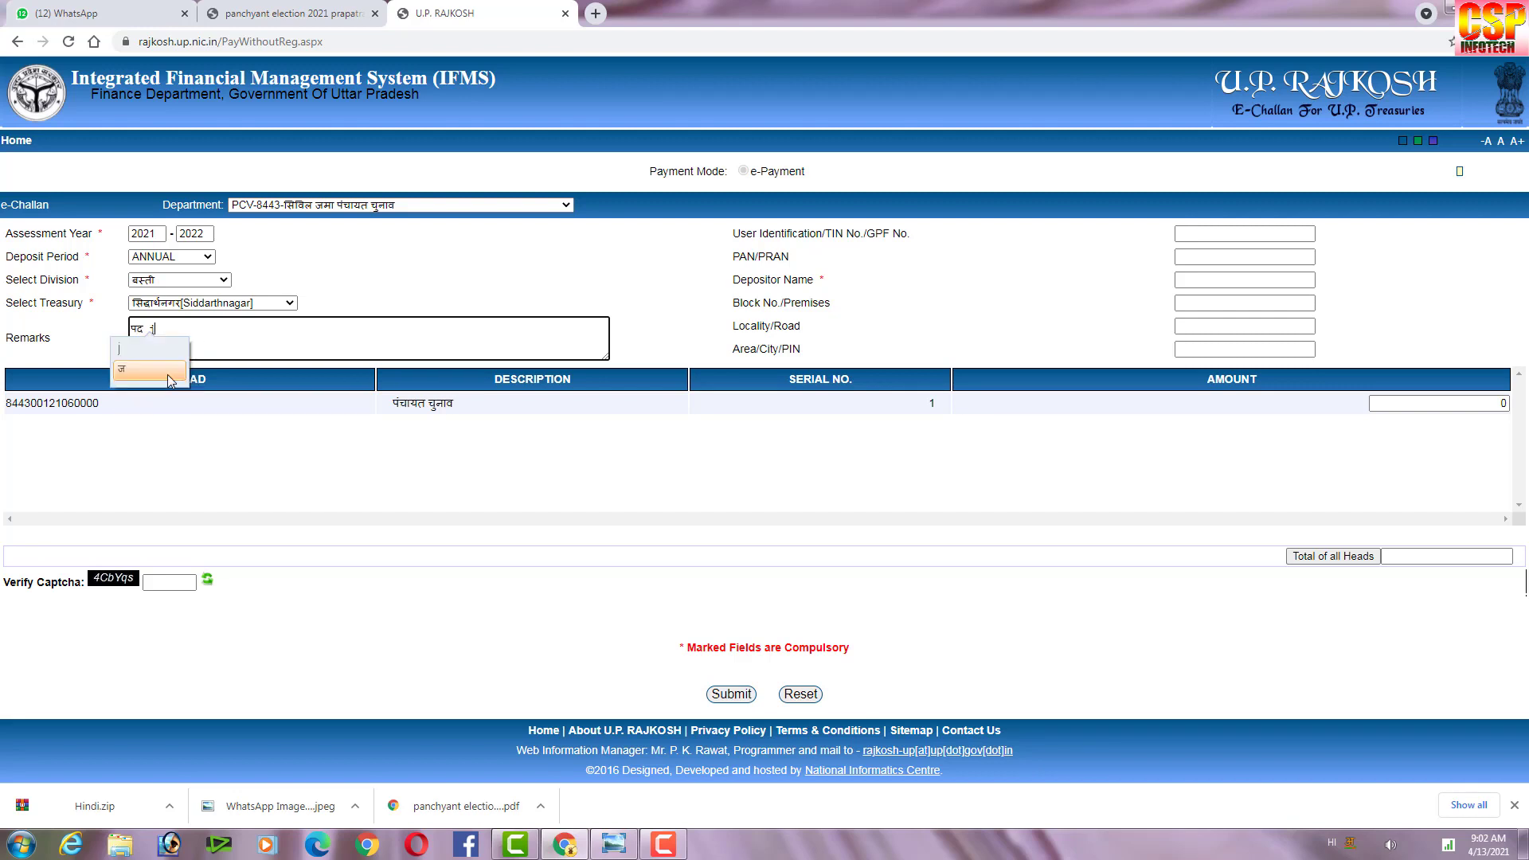
{"action": "type", "text": "ka"}
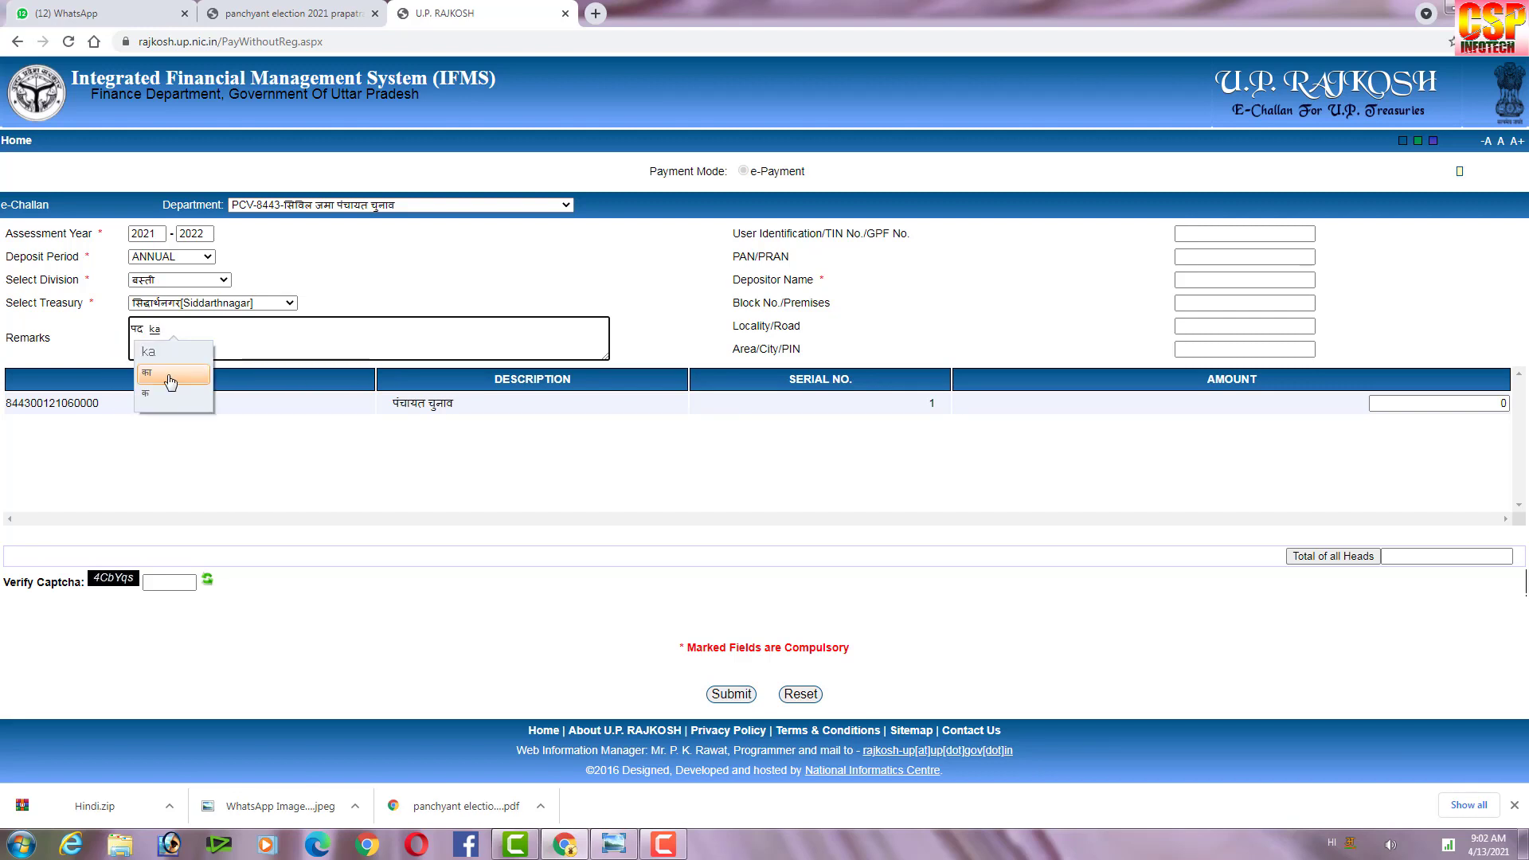
{"action": "key", "text": "Return"}
{"action": "type", "text": "naam"}
{"action": "key", "text": "Return"}
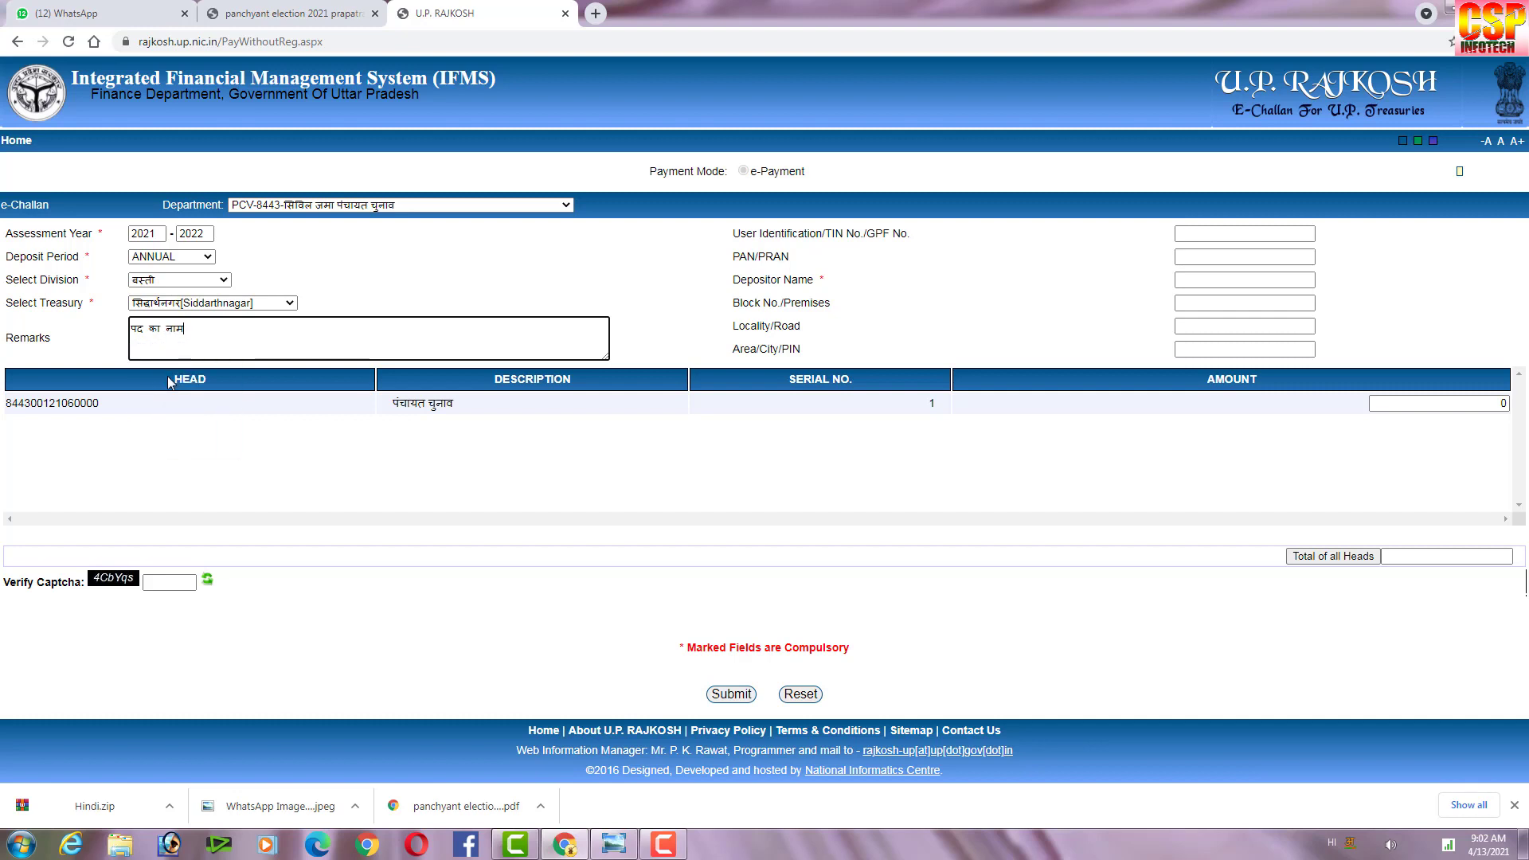
{"action": "type", "text": "क्षेत्र पंचायत"}
Start a second Remarks line with the word नाम.
{"action": "key", "text": "Return"}
{"action": "type", "text": "naame"}
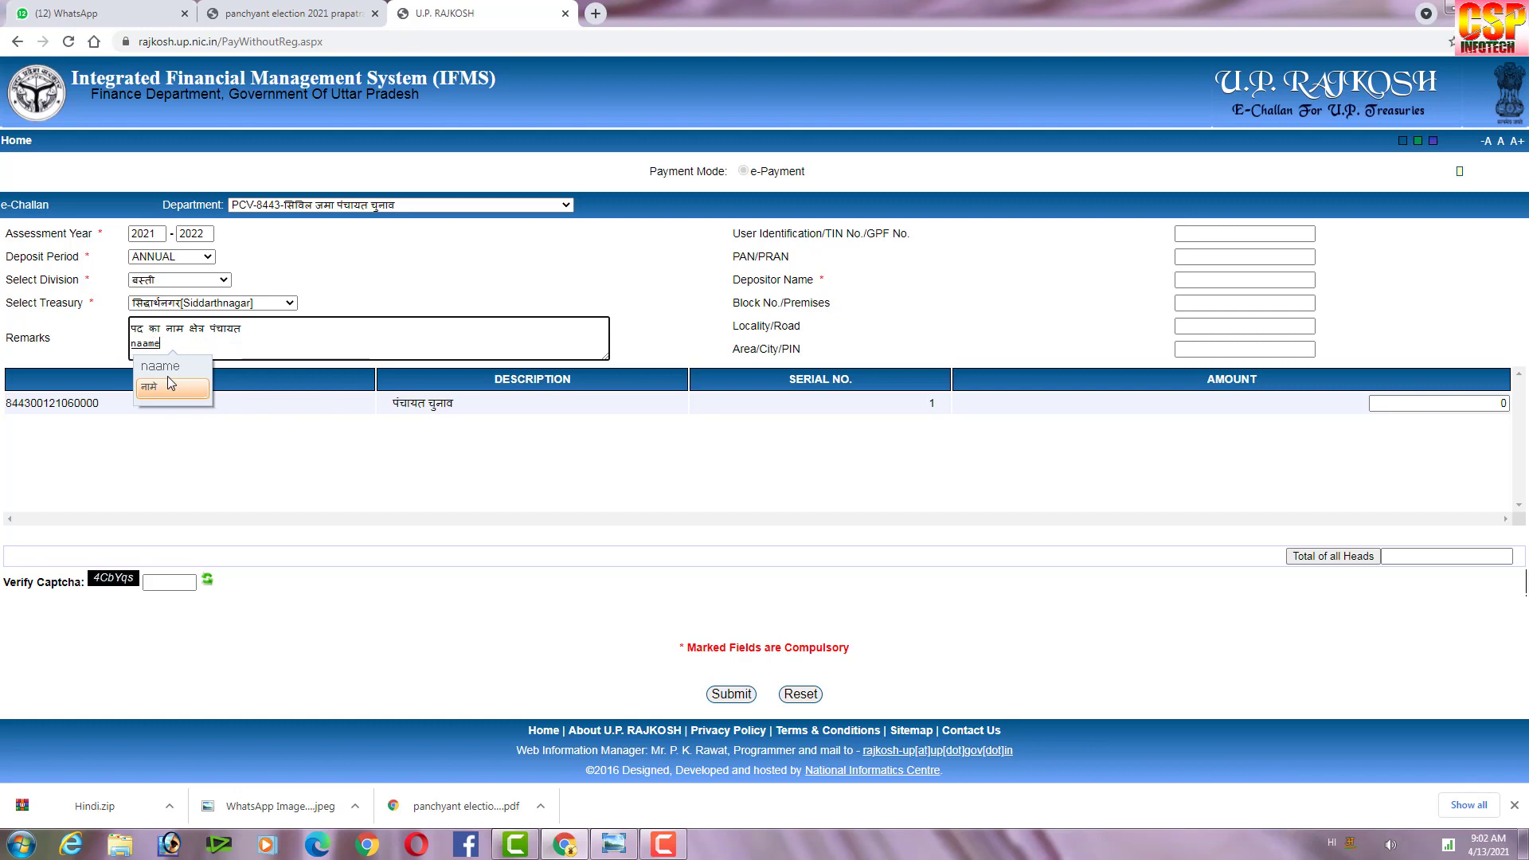
{"action": "key", "text": "BackSpace"}
{"action": "key", "text": "BackSpace"}
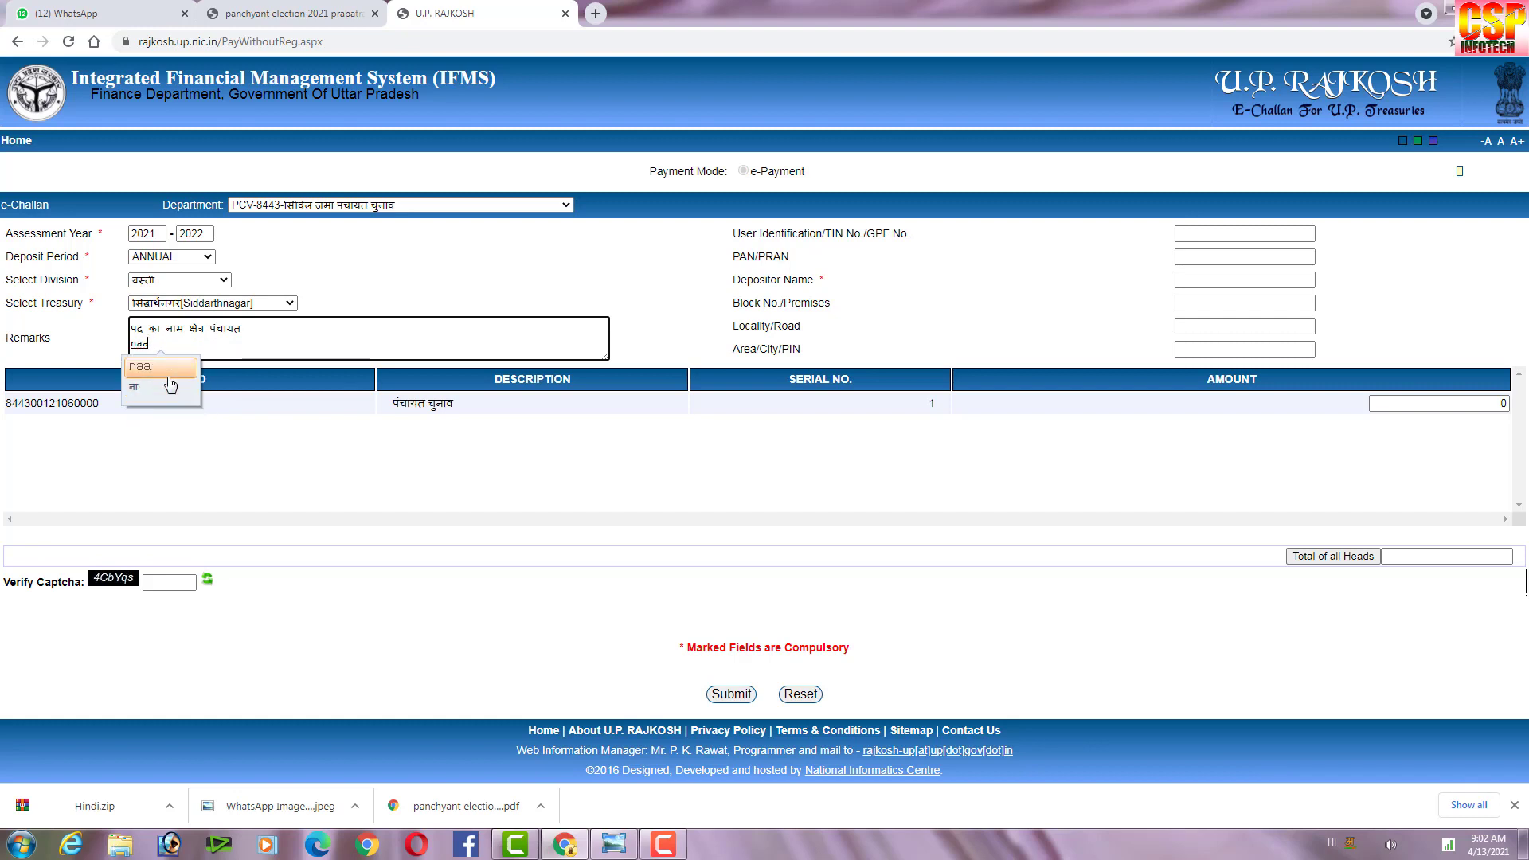
{"action": "type", "text": "m"}
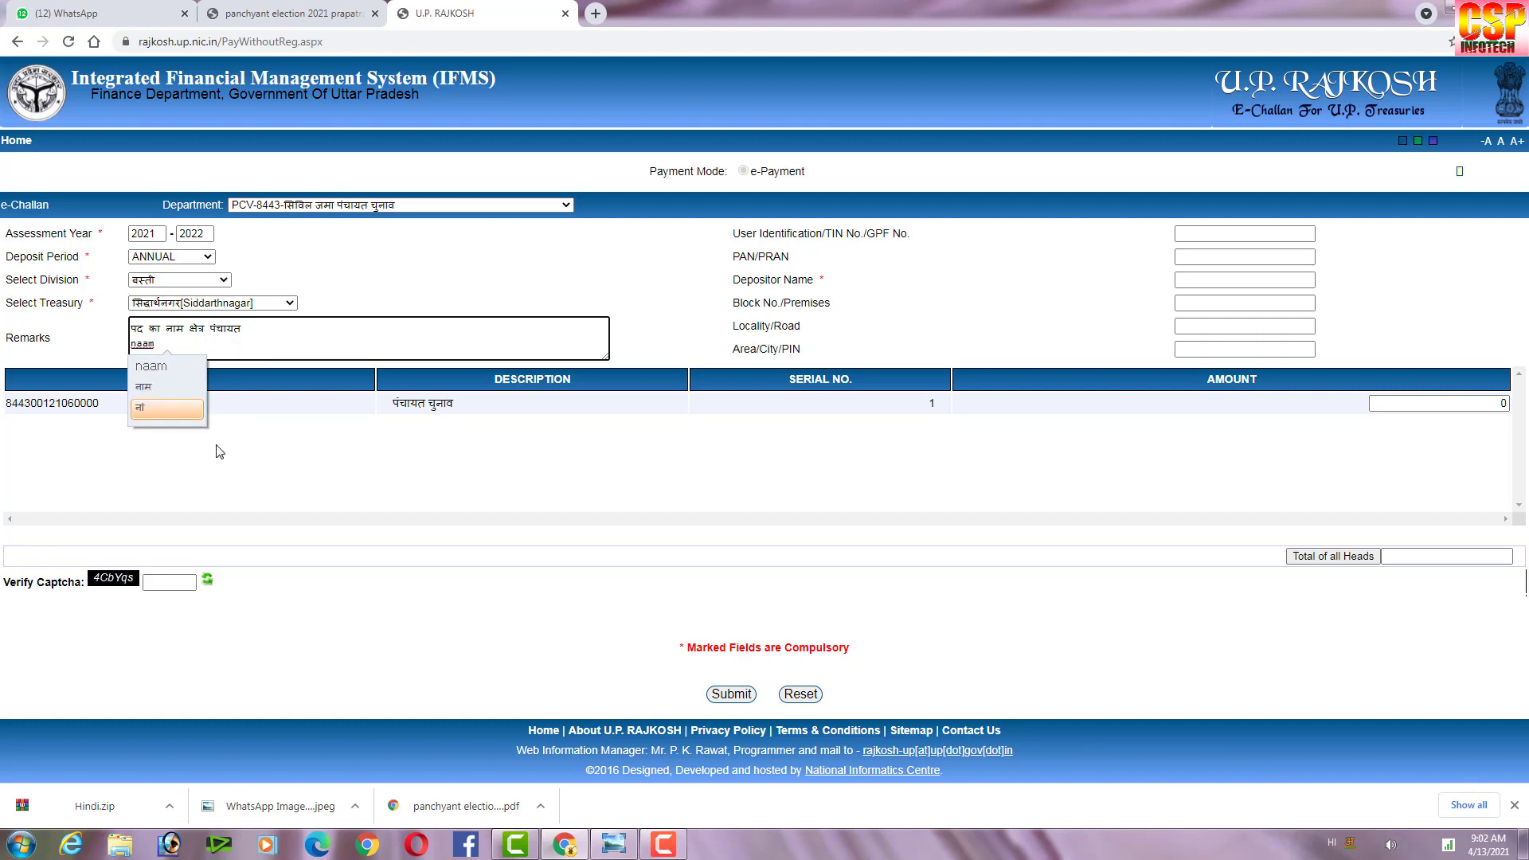
{"action": "left_click", "coordinate": [192, 398]}
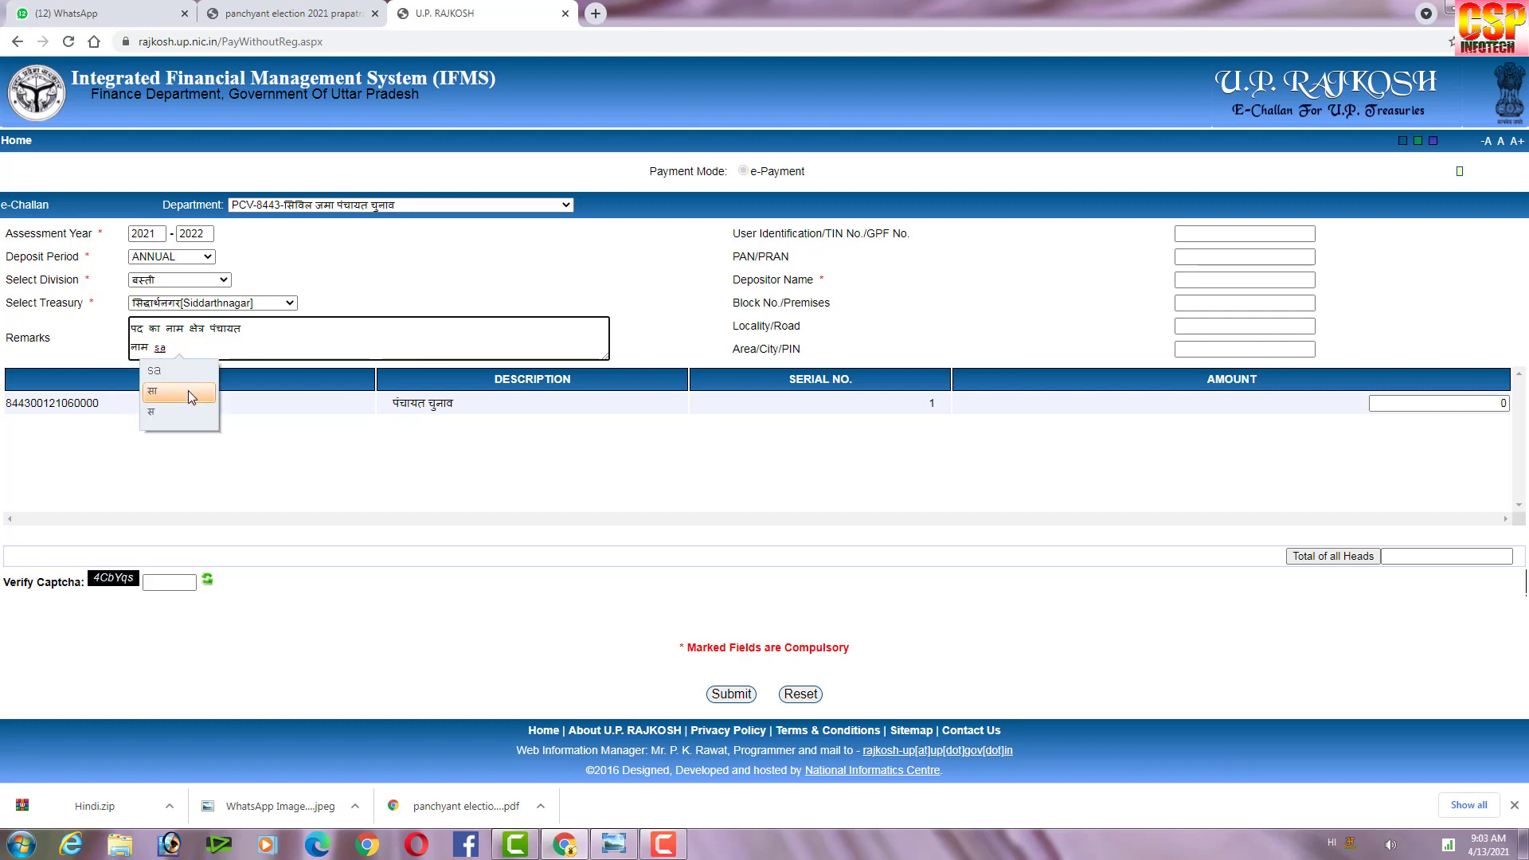
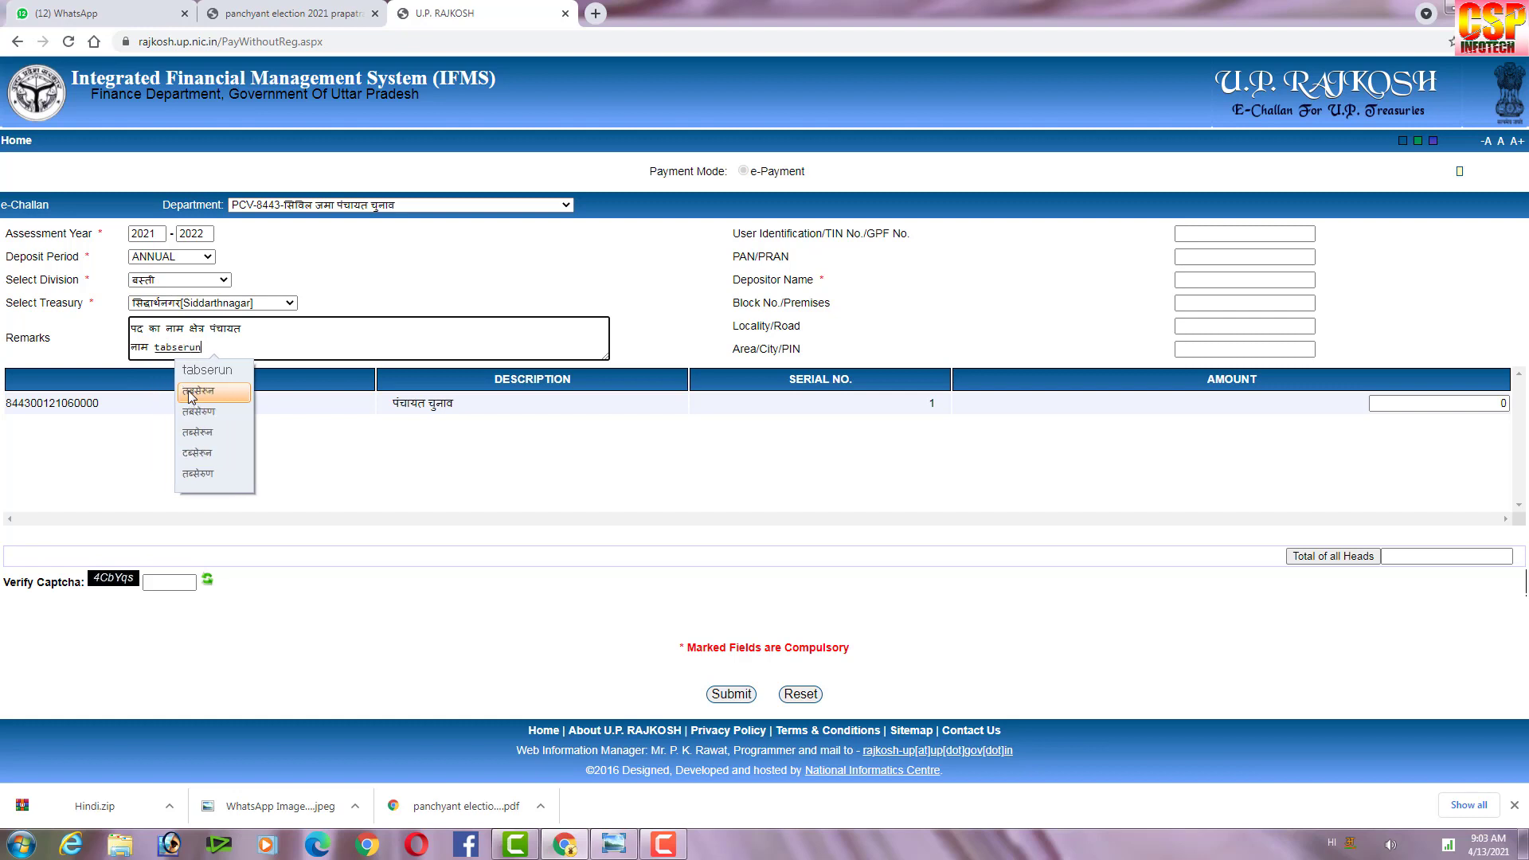
Add the candidate's first name and surname in Hindi to the second Remarks line.
{"action": "left_click", "coordinate": [188, 391]}
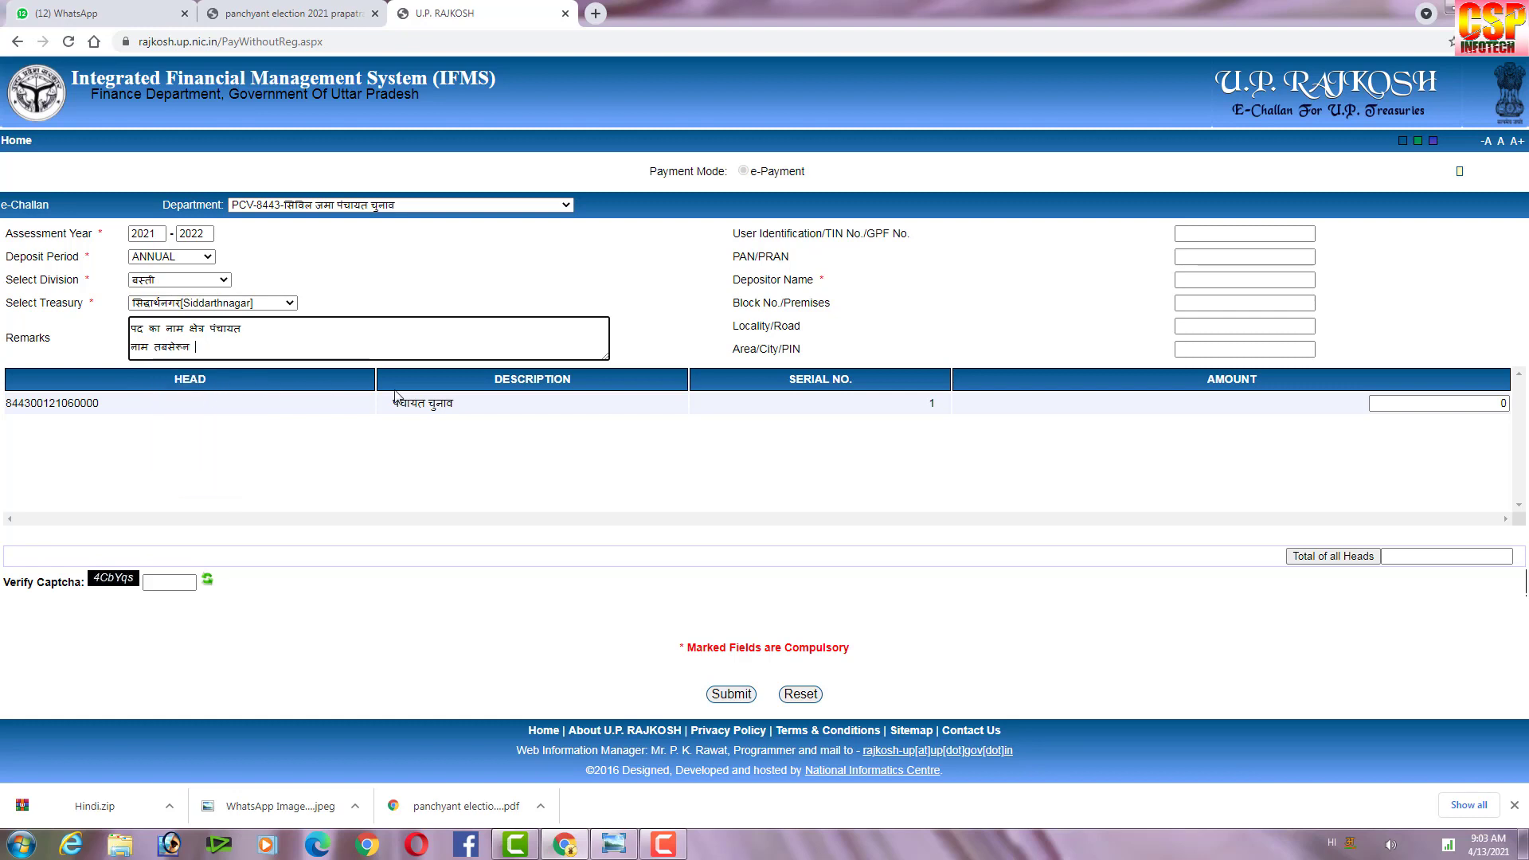
{"action": "left_click", "coordinate": [238, 393]}
{"action": "left_click", "coordinate": [1224, 277]}
{"action": "left_click", "coordinate": [1219, 280]}
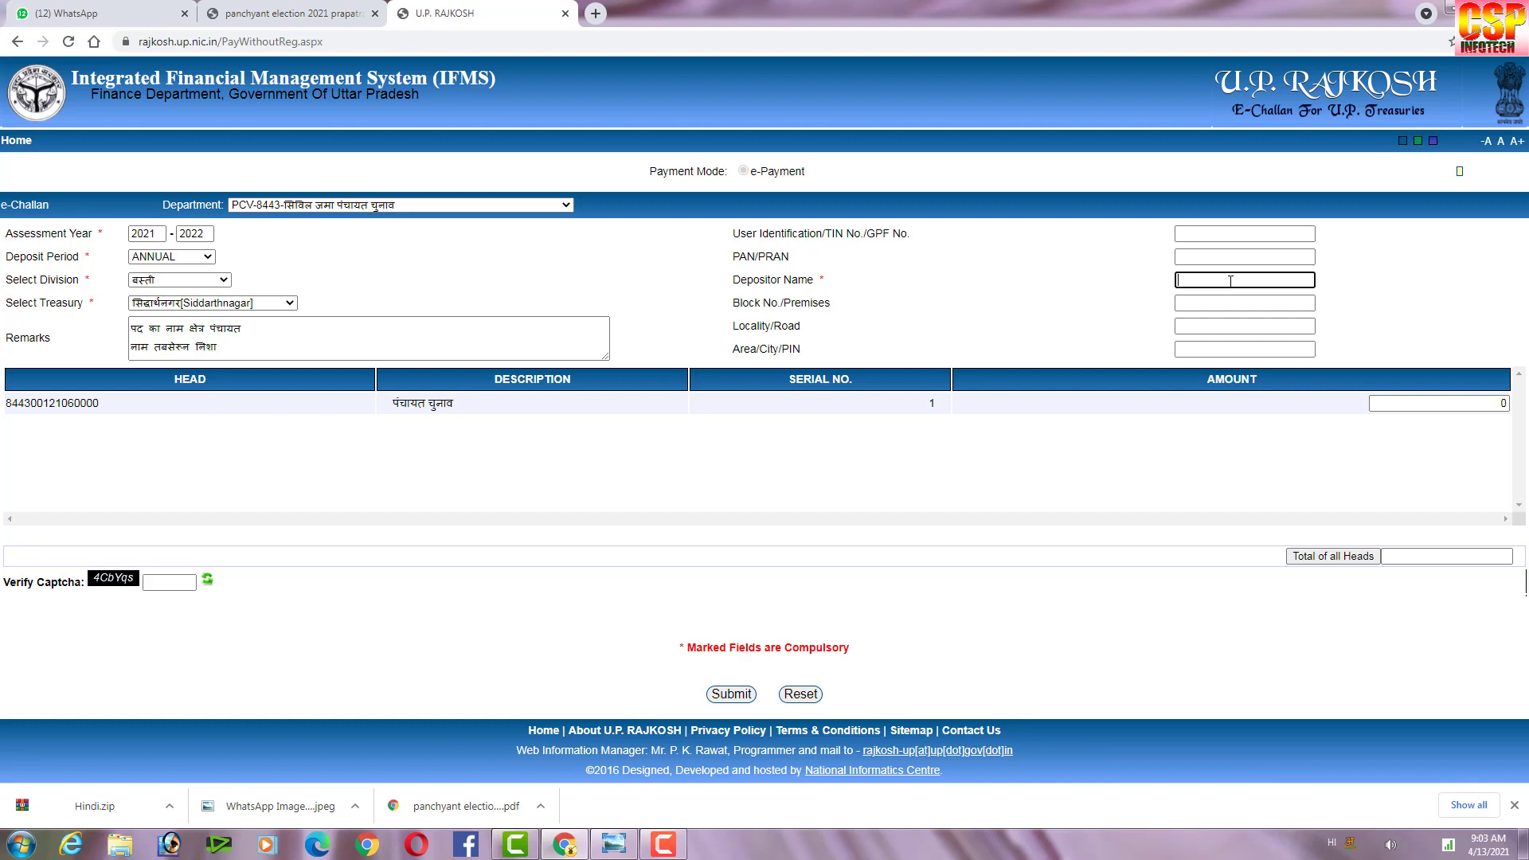
Switch input back to English and enter the depositor's name.
{"action": "type", "text": "ta"}
{"action": "key", "text": "BackSpace"}
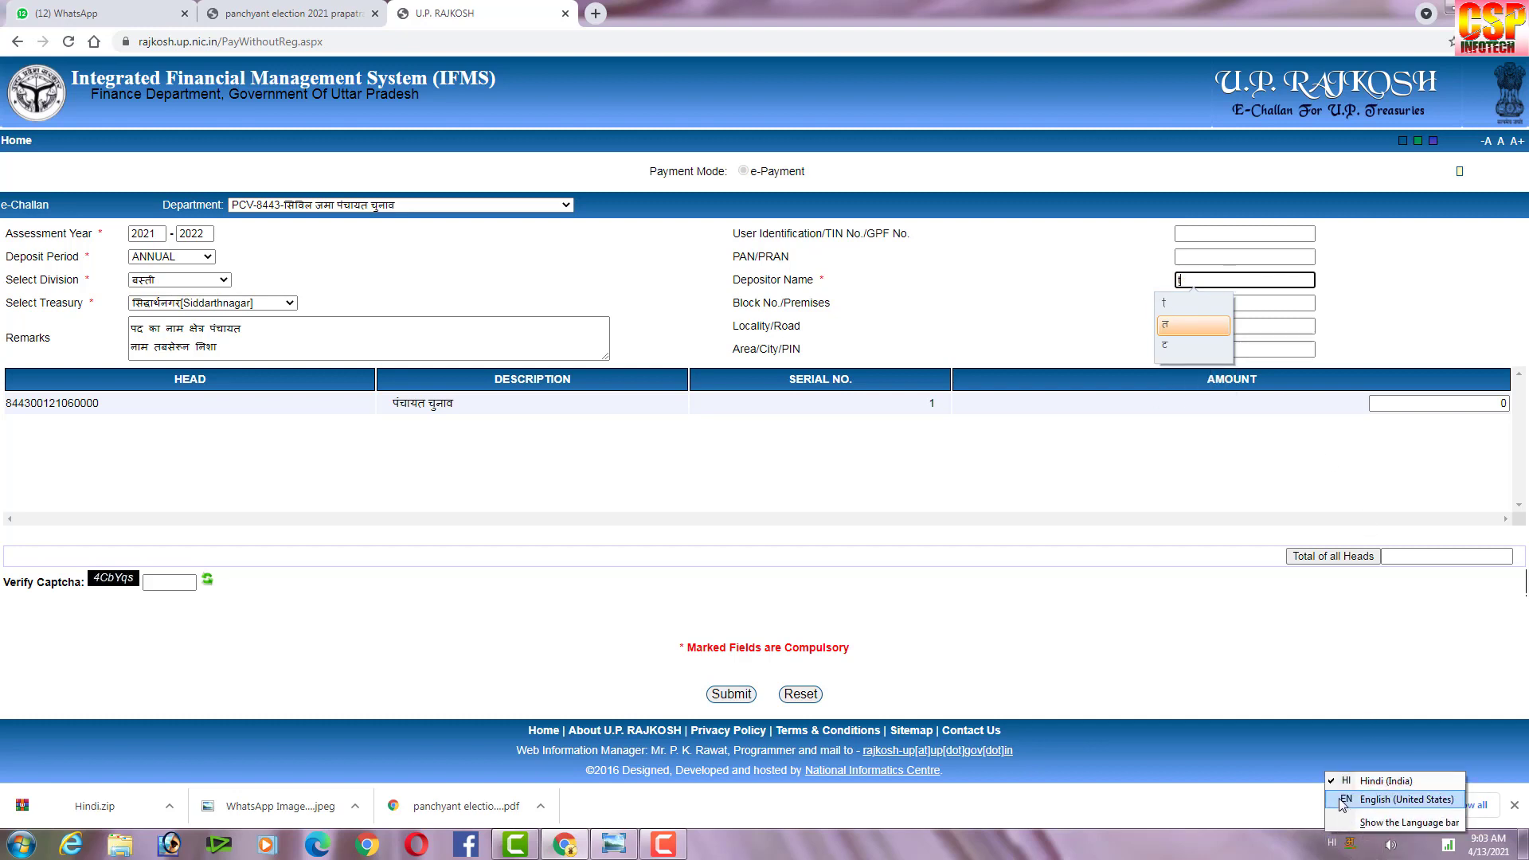
{"action": "left_click", "coordinate": [1354, 799]}
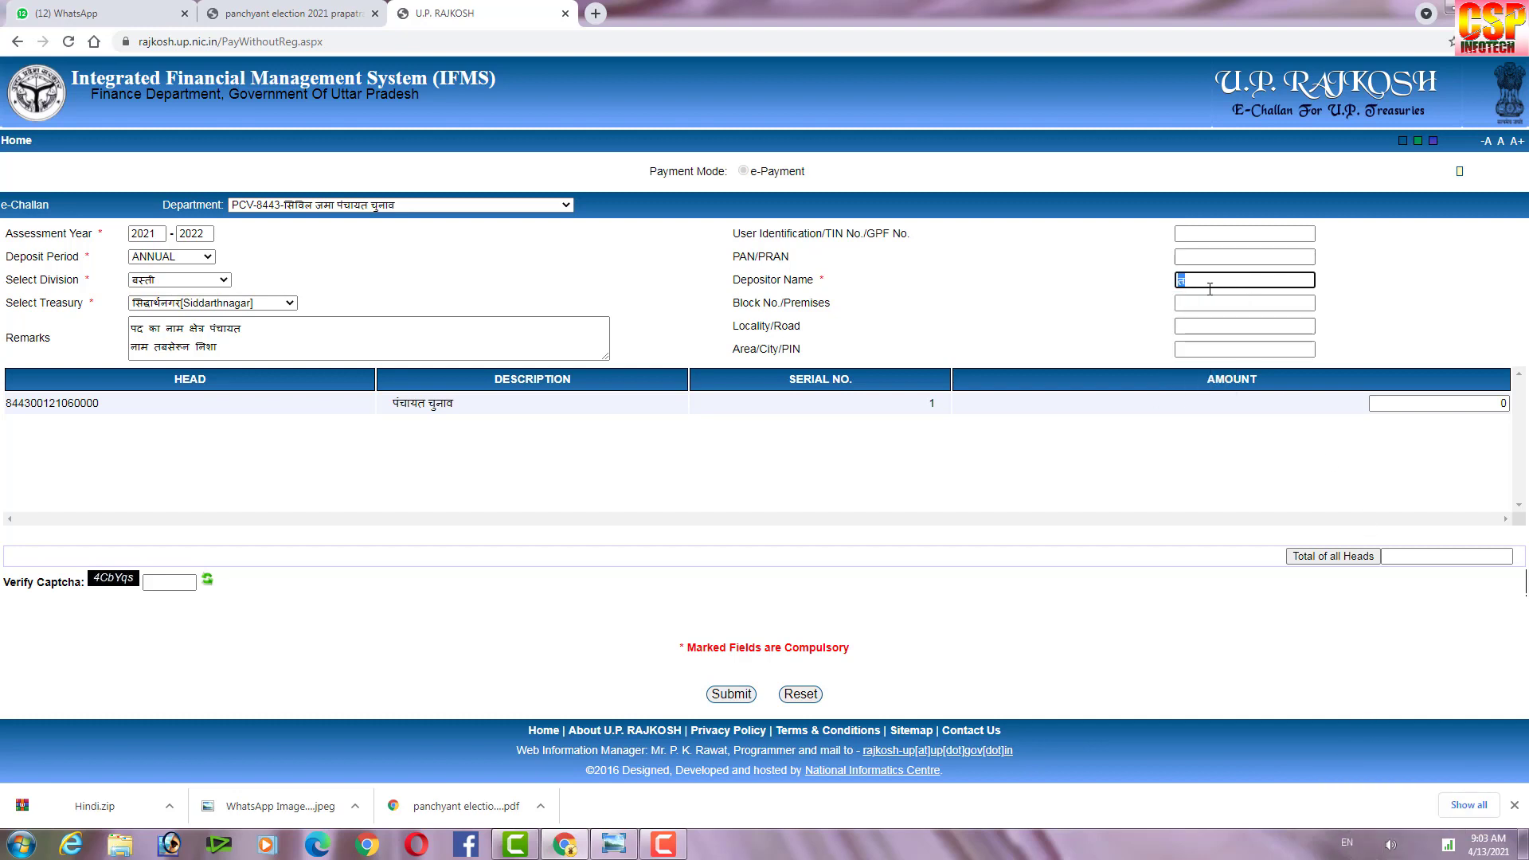
{"action": "type", "text": "tab"}
{"action": "key", "text": "BackSpace"}
{"action": "left_click", "coordinate": [1126, 316]}
Fill in the depositor's Block/Premises, Locality/Road and Area/City/PIN address fields.
{"action": "left_click", "coordinate": [1198, 301]}
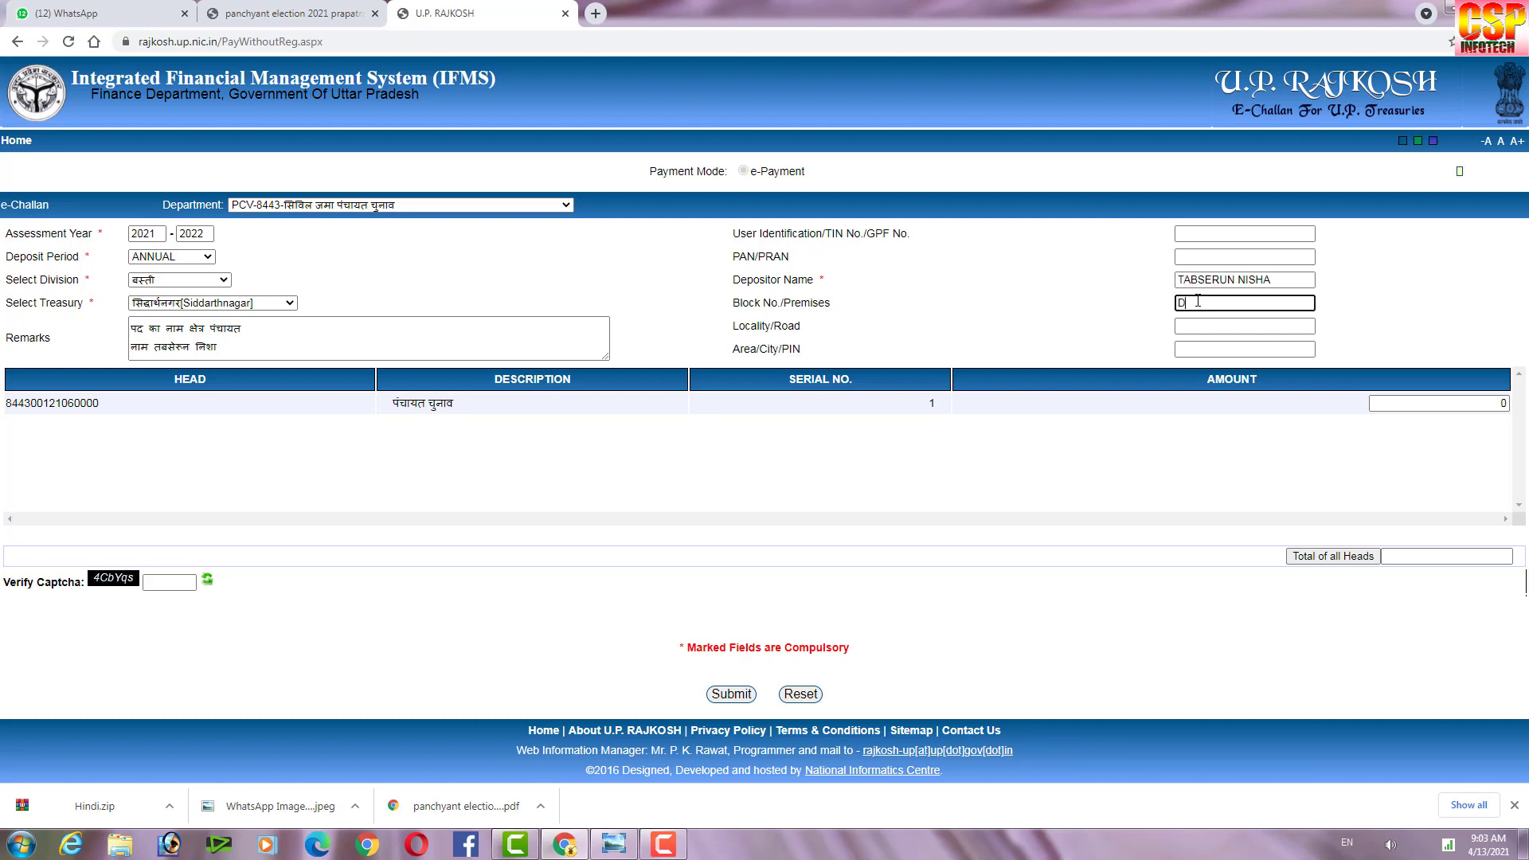
{"action": "left_click", "coordinate": [1203, 329]}
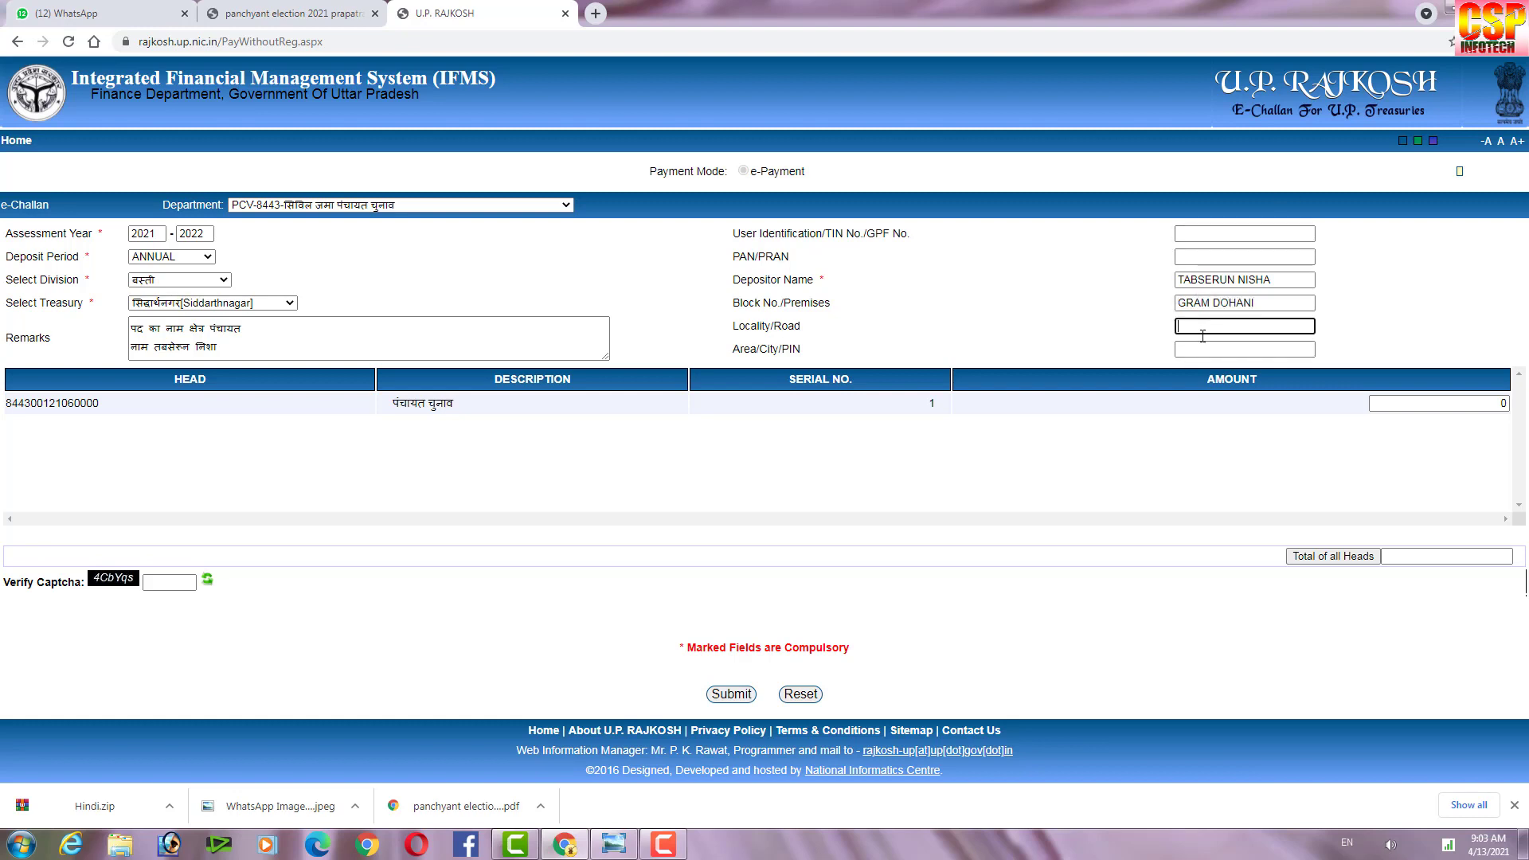
{"action": "left_click", "coordinate": [1209, 343]}
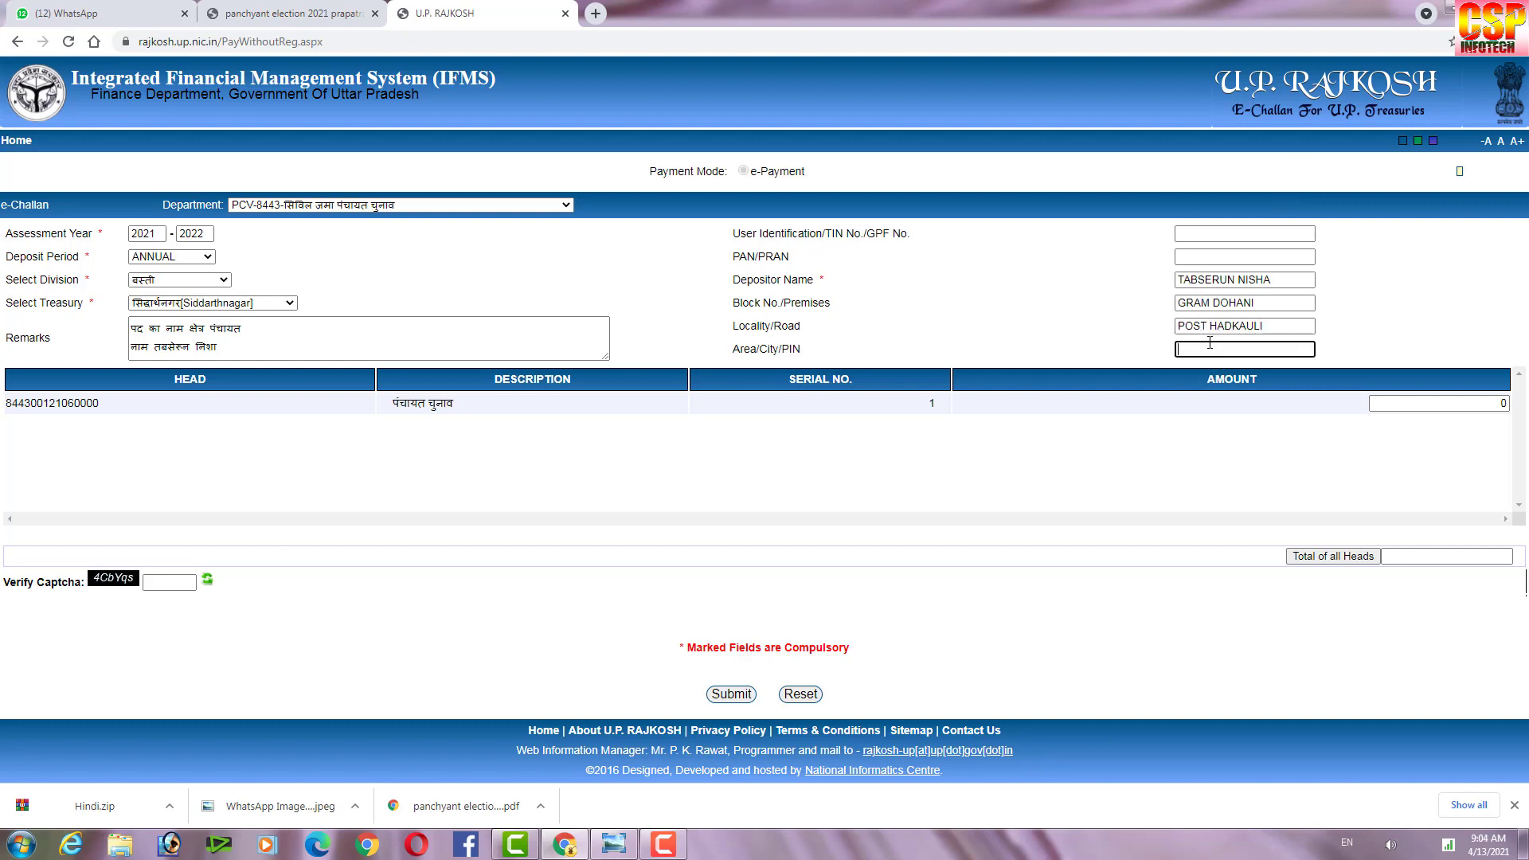
{"action": "type", "text": "JOG"}
{"action": "key", "text": "BackSpace"}
{"action": "left_click", "coordinate": [1036, 338]}
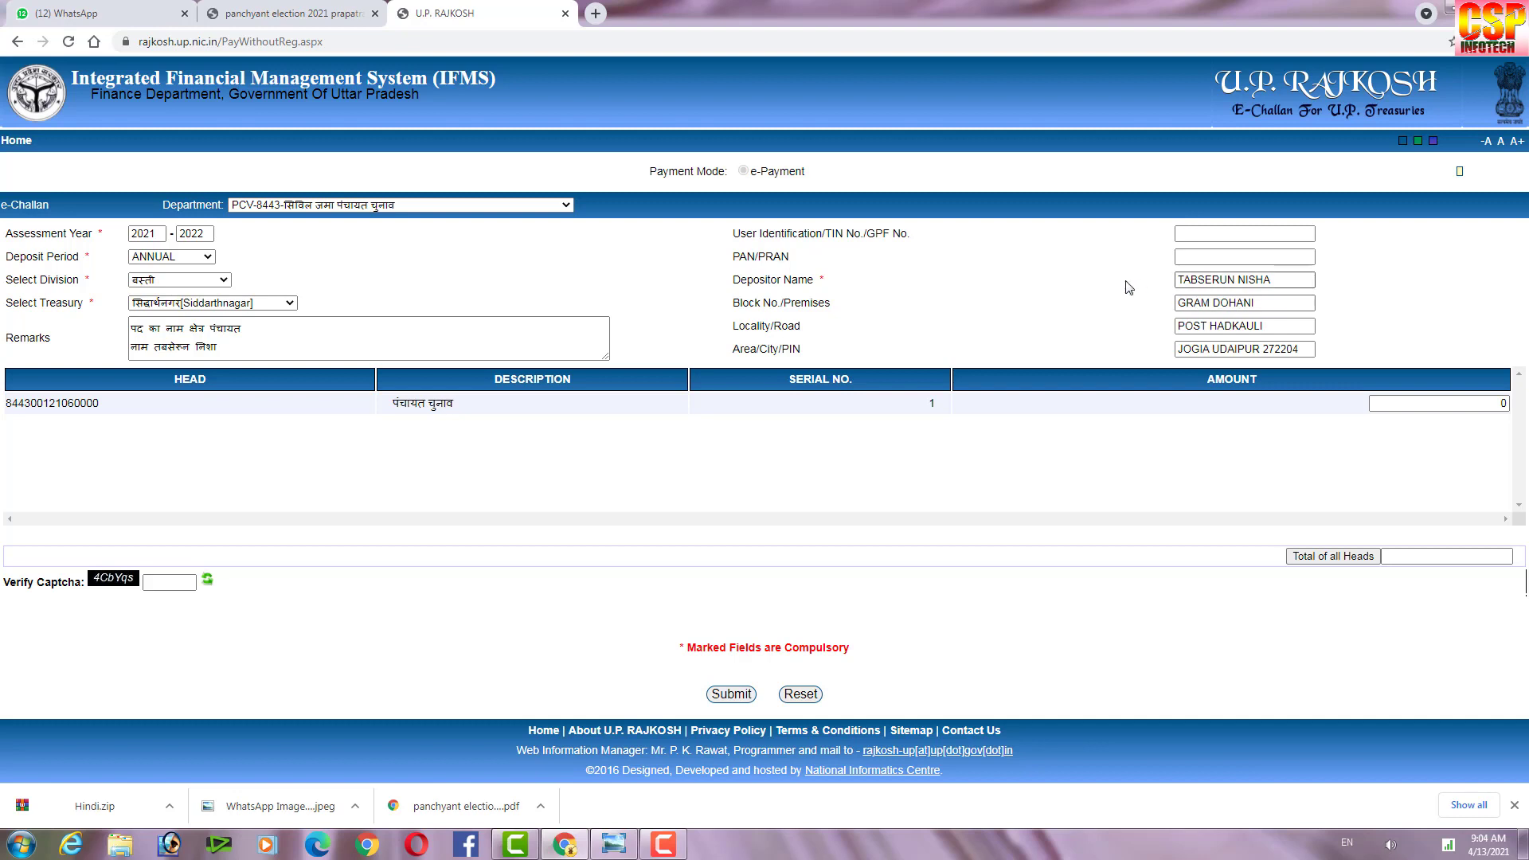
Change the deposit amount from 0 to 1000 and compute the Total of all Heads.
{"action": "left_click", "coordinate": [1276, 279]}
{"action": "triple_click", "coordinate": [1301, 278]}
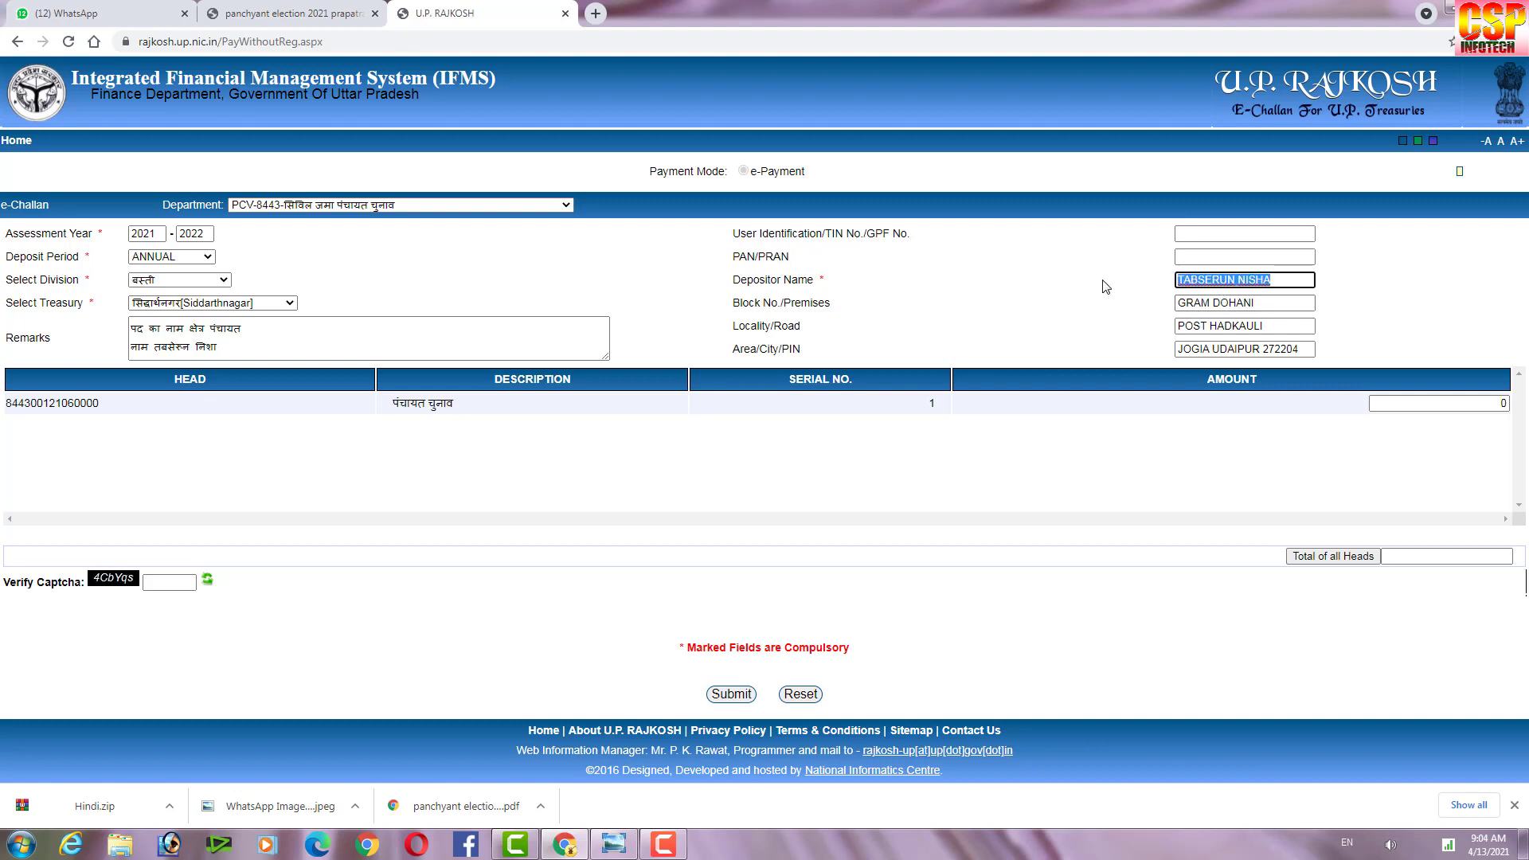
{"action": "left_click", "coordinate": [1295, 284]}
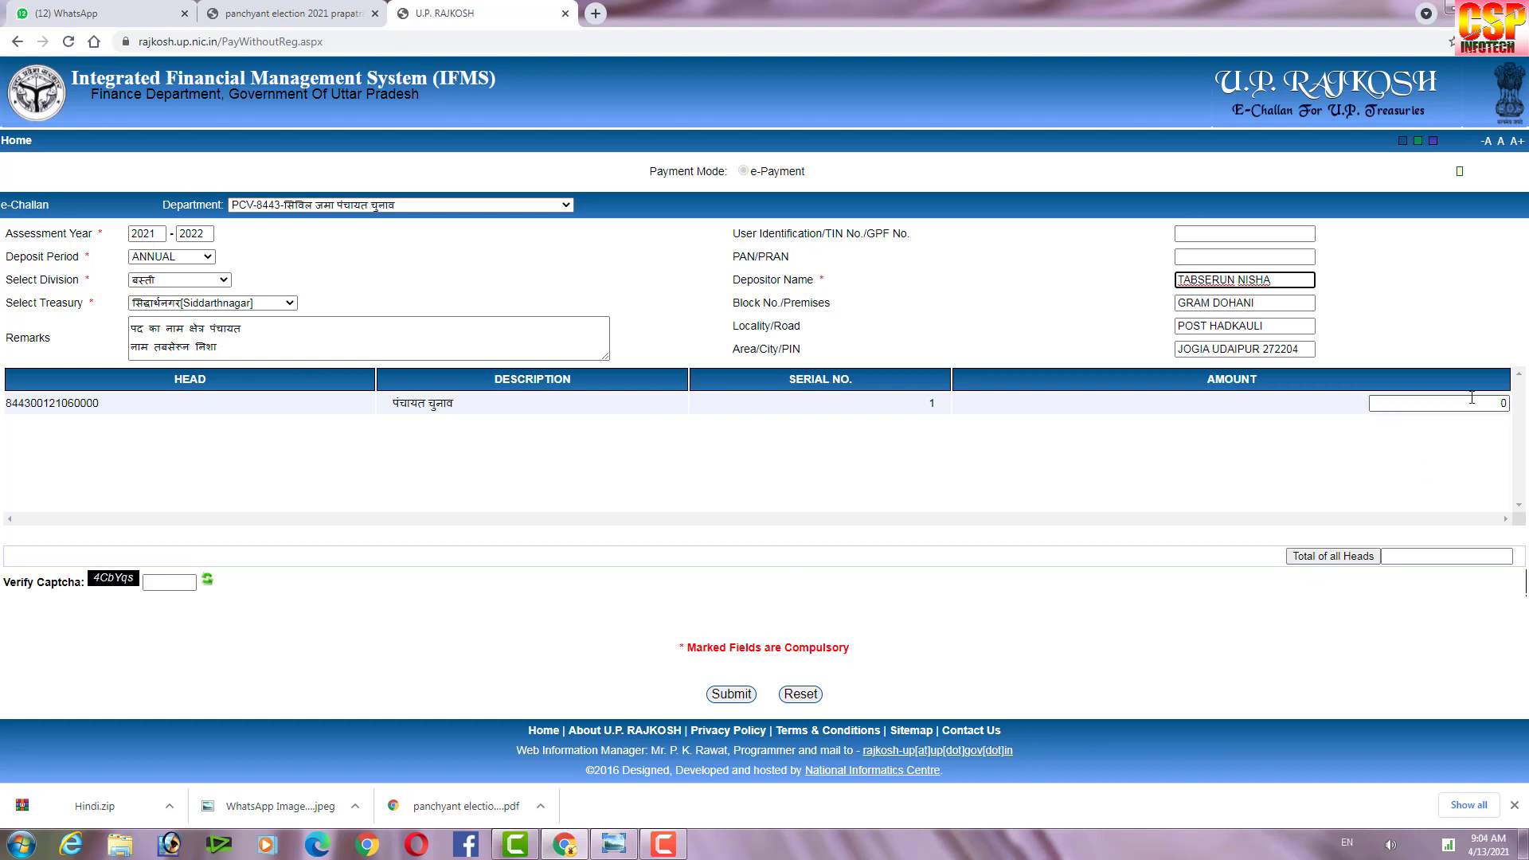
{"action": "double_click", "coordinate": [1504, 403]}
{"action": "key", "text": "BackSpace"}
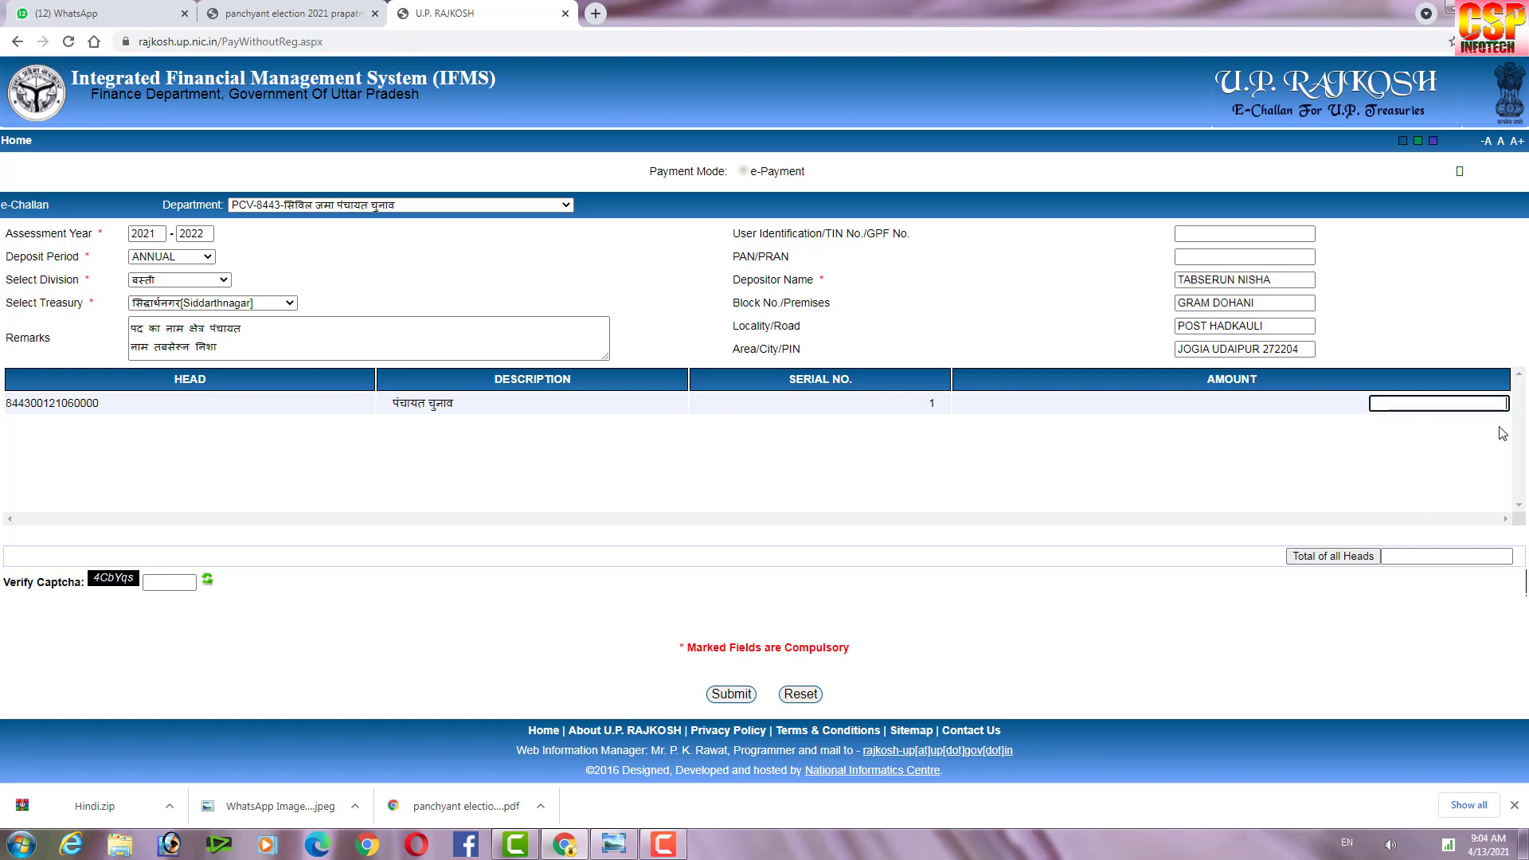
{"action": "type", "text": "1000"}
{"action": "left_click", "coordinate": [1329, 503]}
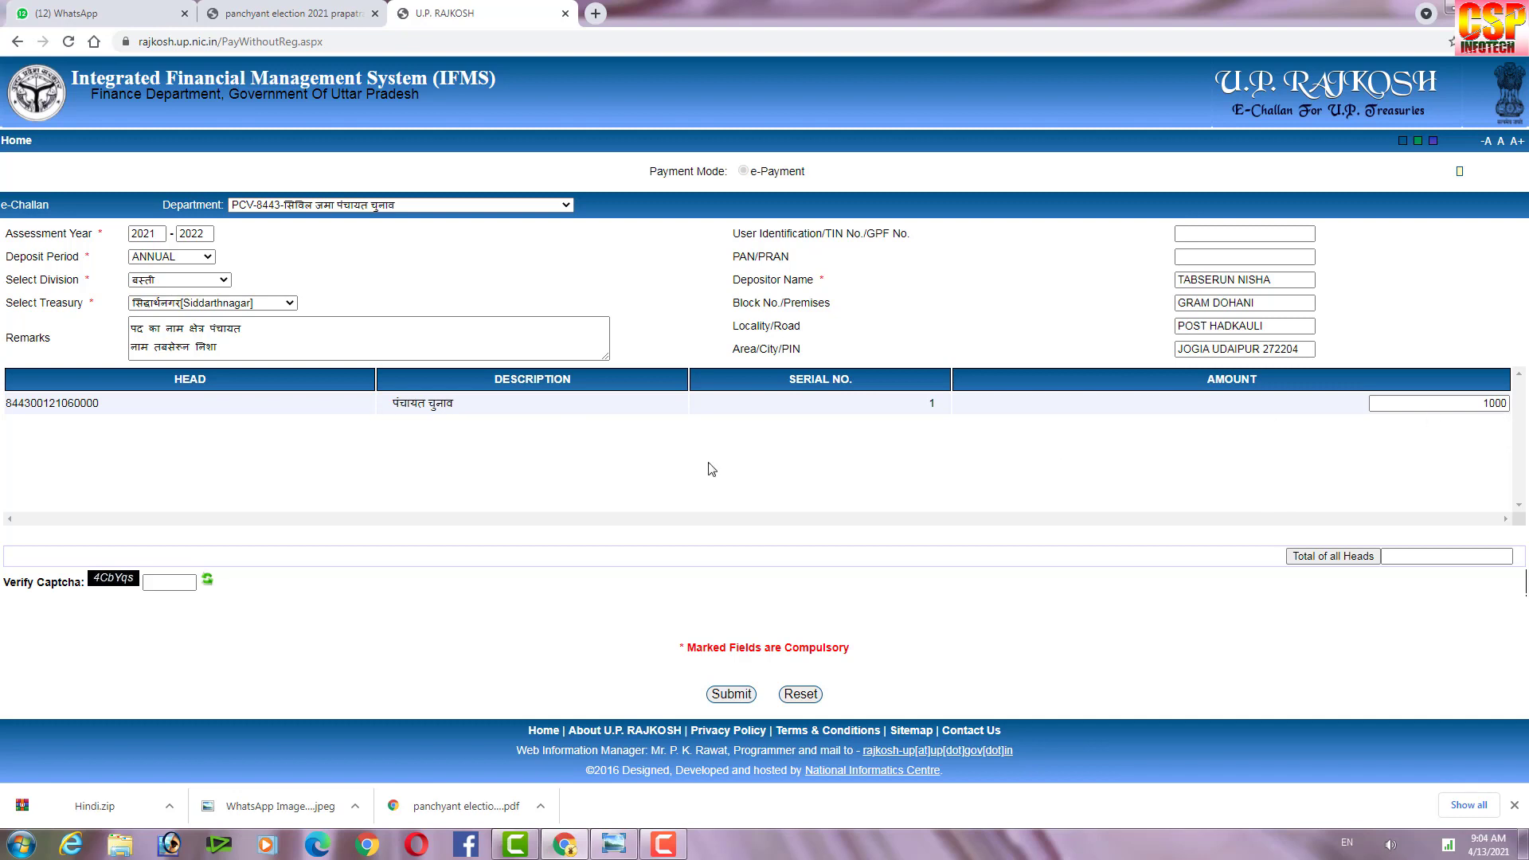
{"action": "left_click", "coordinate": [1311, 562]}
Enter the verification captcha shown on the form.
{"action": "left_click", "coordinate": [664, 846]}
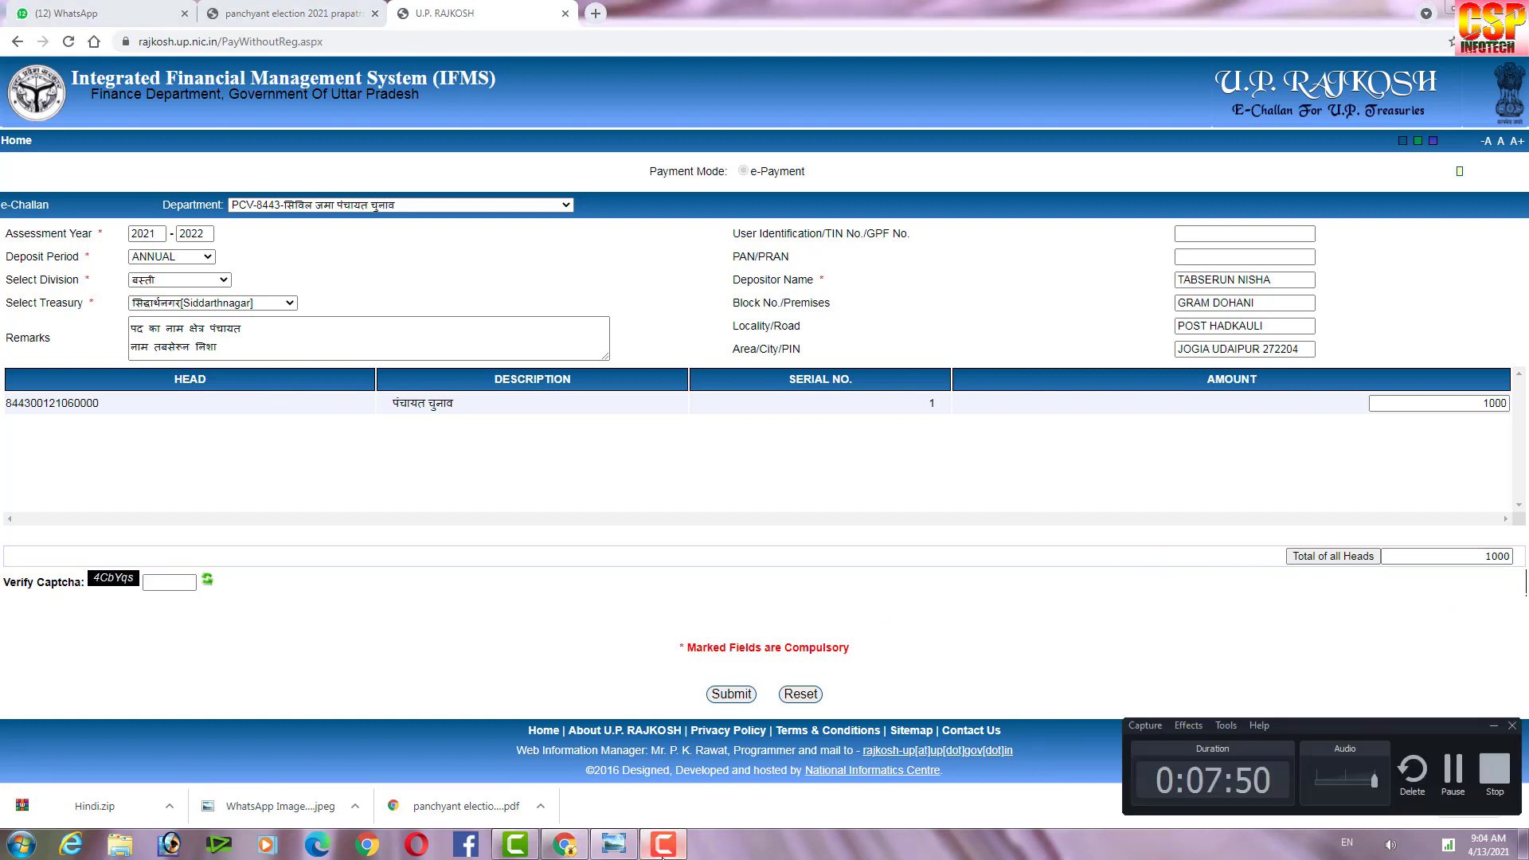
{"action": "left_click", "coordinate": [663, 846]}
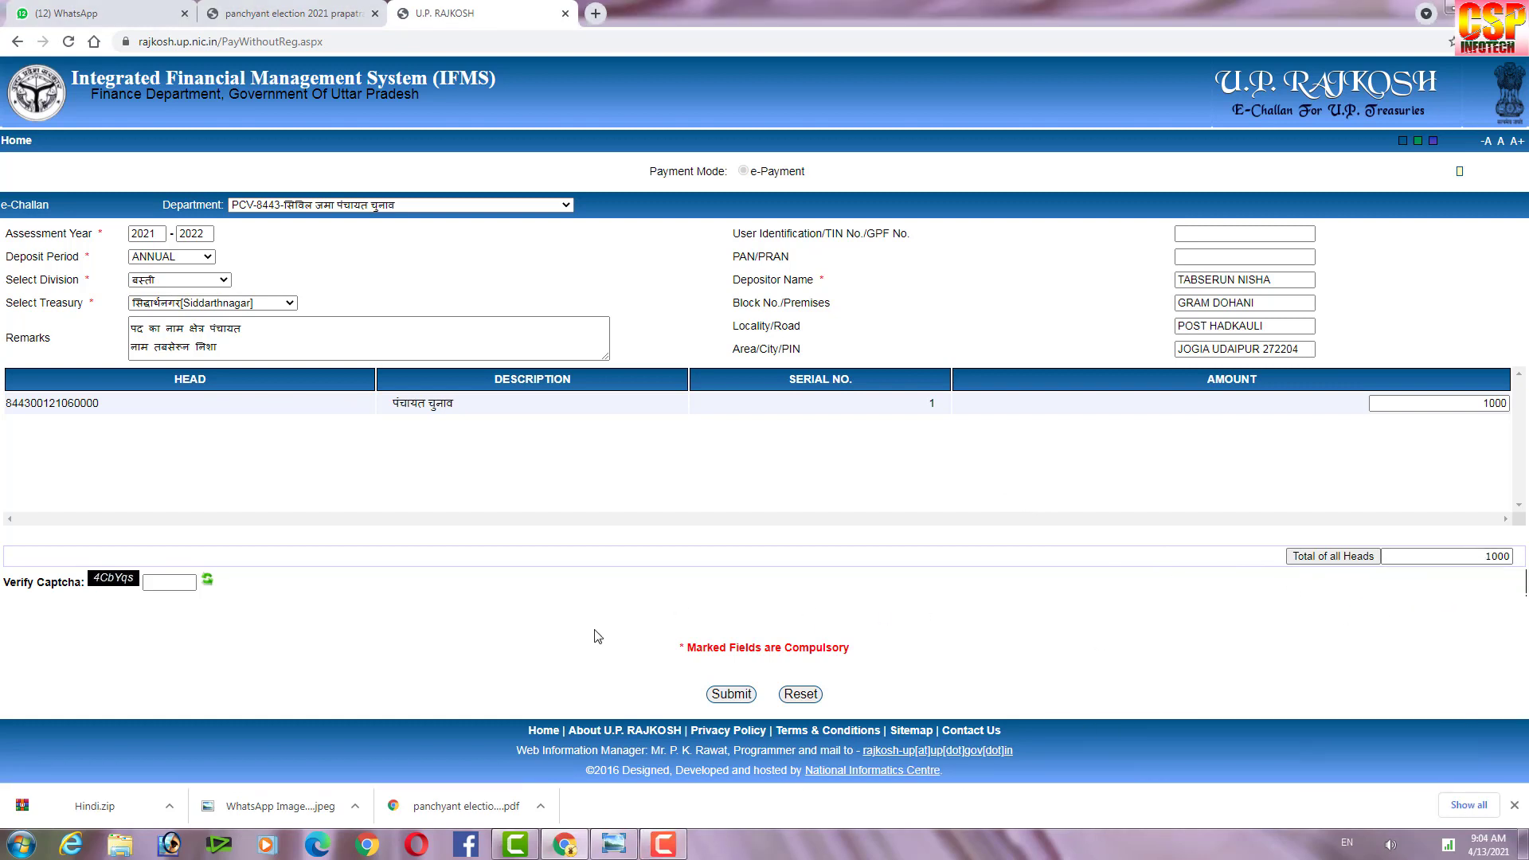
{"action": "left_click", "coordinate": [165, 582]}
{"action": "type", "text": "4CbYqs"}
Submit the 1000.00 e-challan, dismiss the status notice, and proceed with net payment.
{"action": "left_click", "coordinate": [729, 694]}
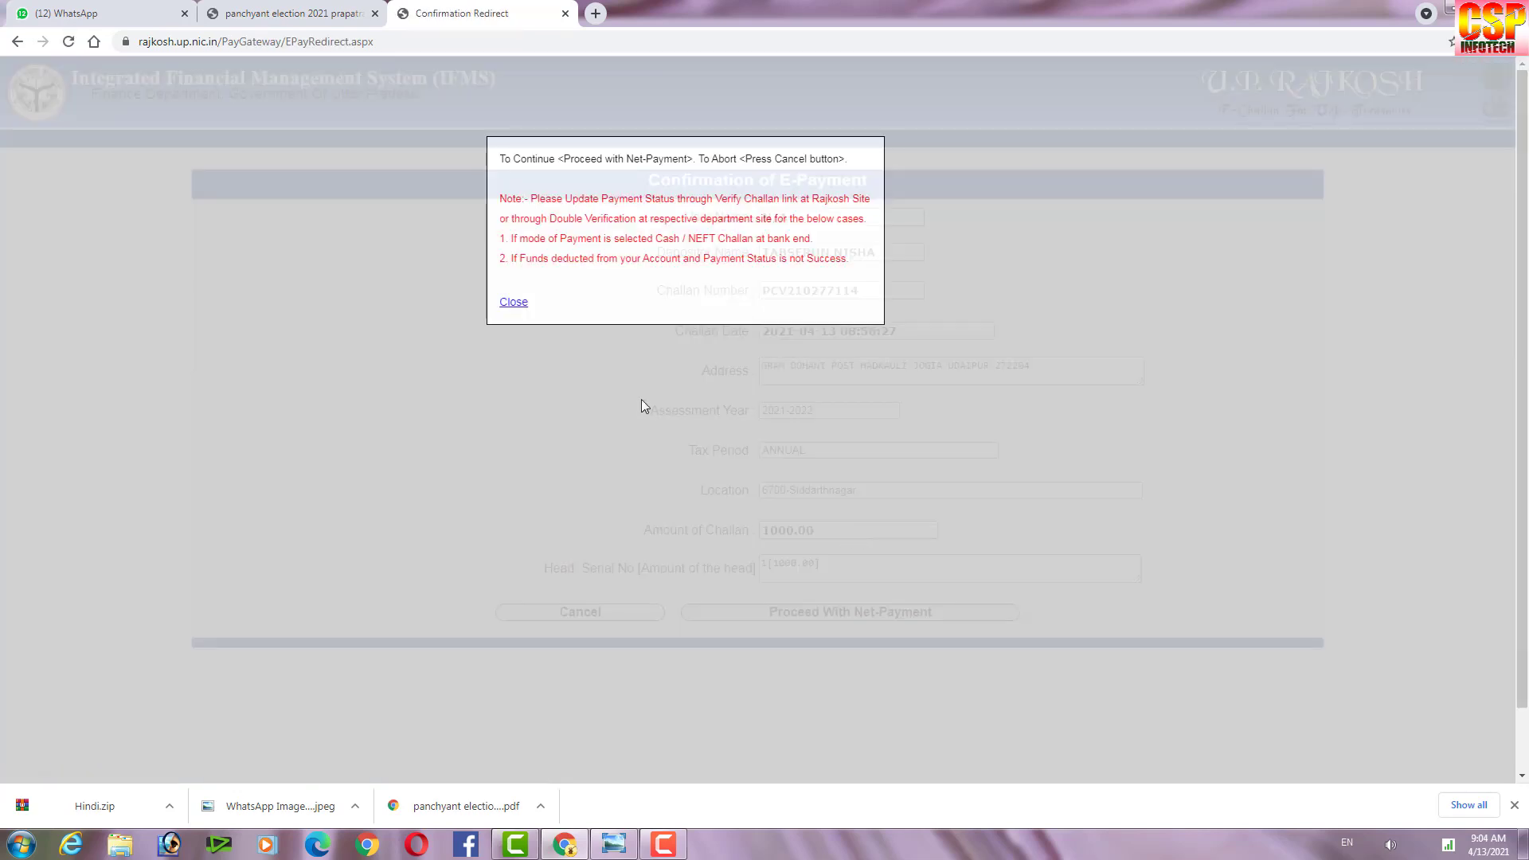
{"action": "left_click", "coordinate": [514, 302]}
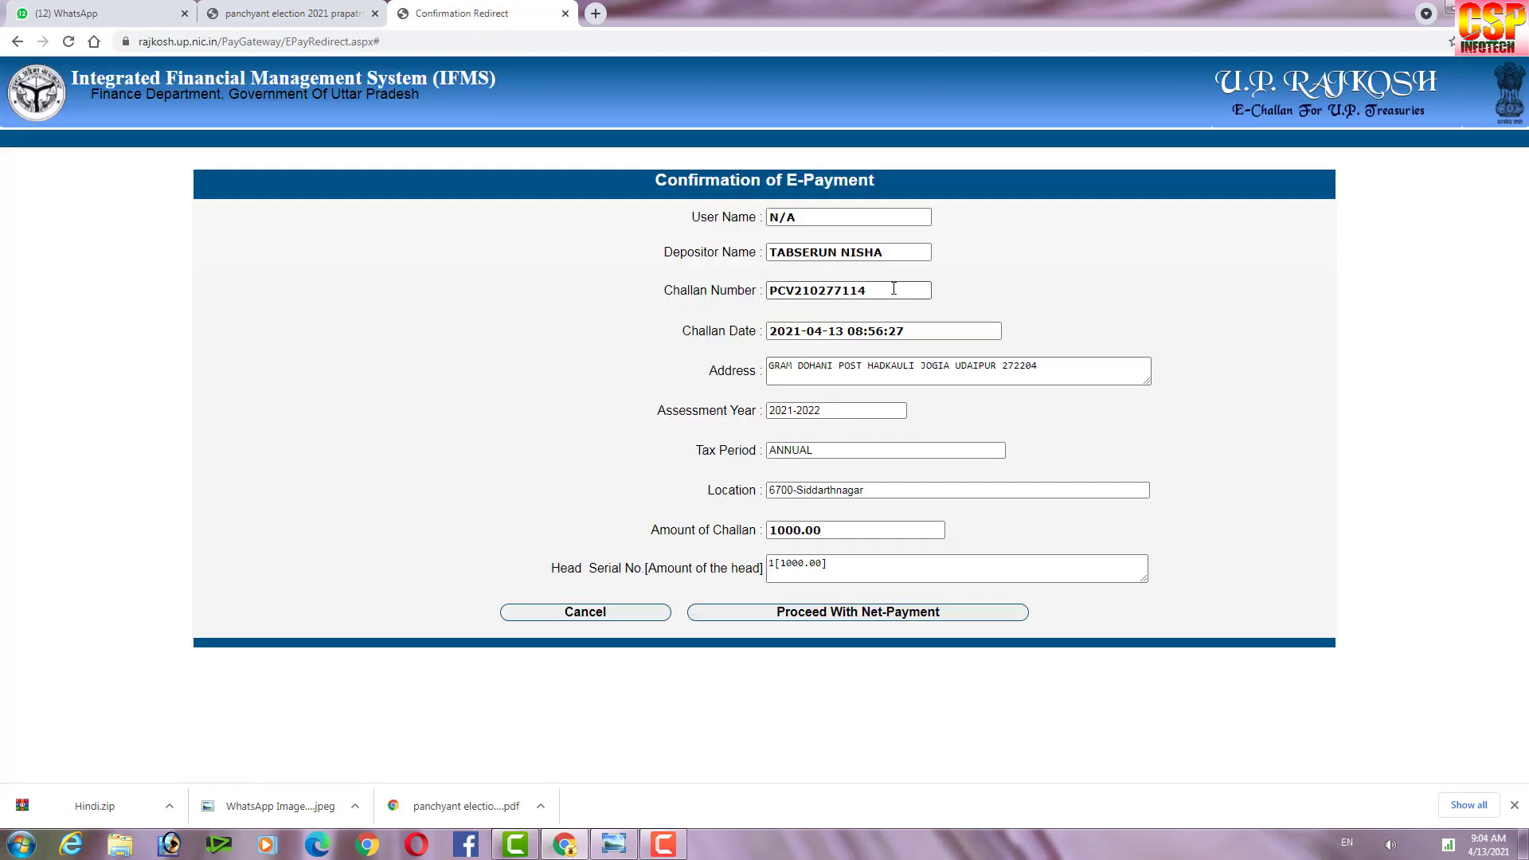
{"action": "left_click_drag", "start_coordinate": [893, 288], "coordinate": [620, 295]}
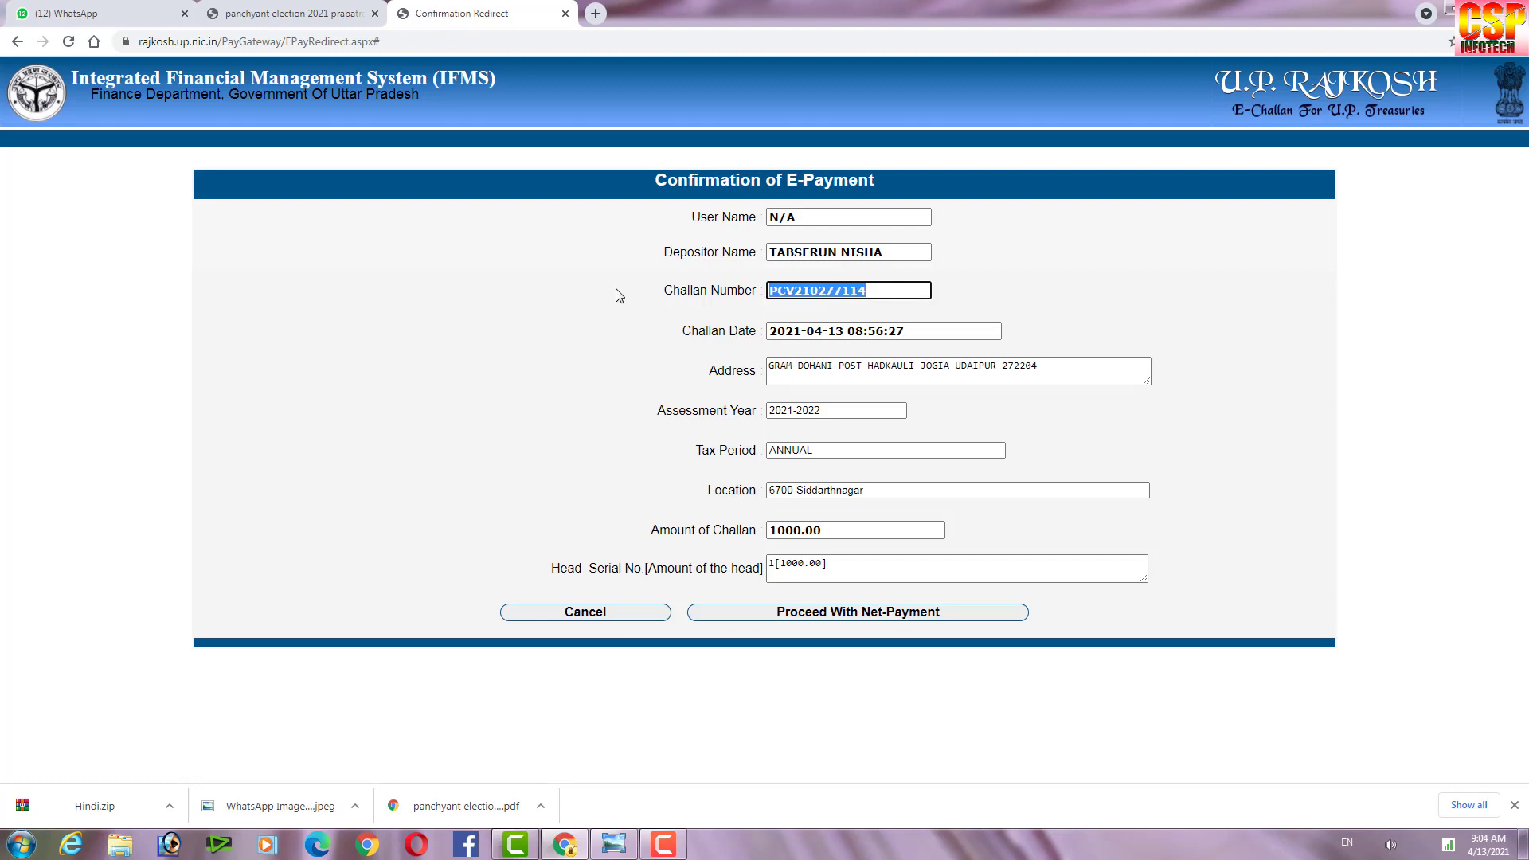
{"action": "left_click", "coordinate": [1115, 296]}
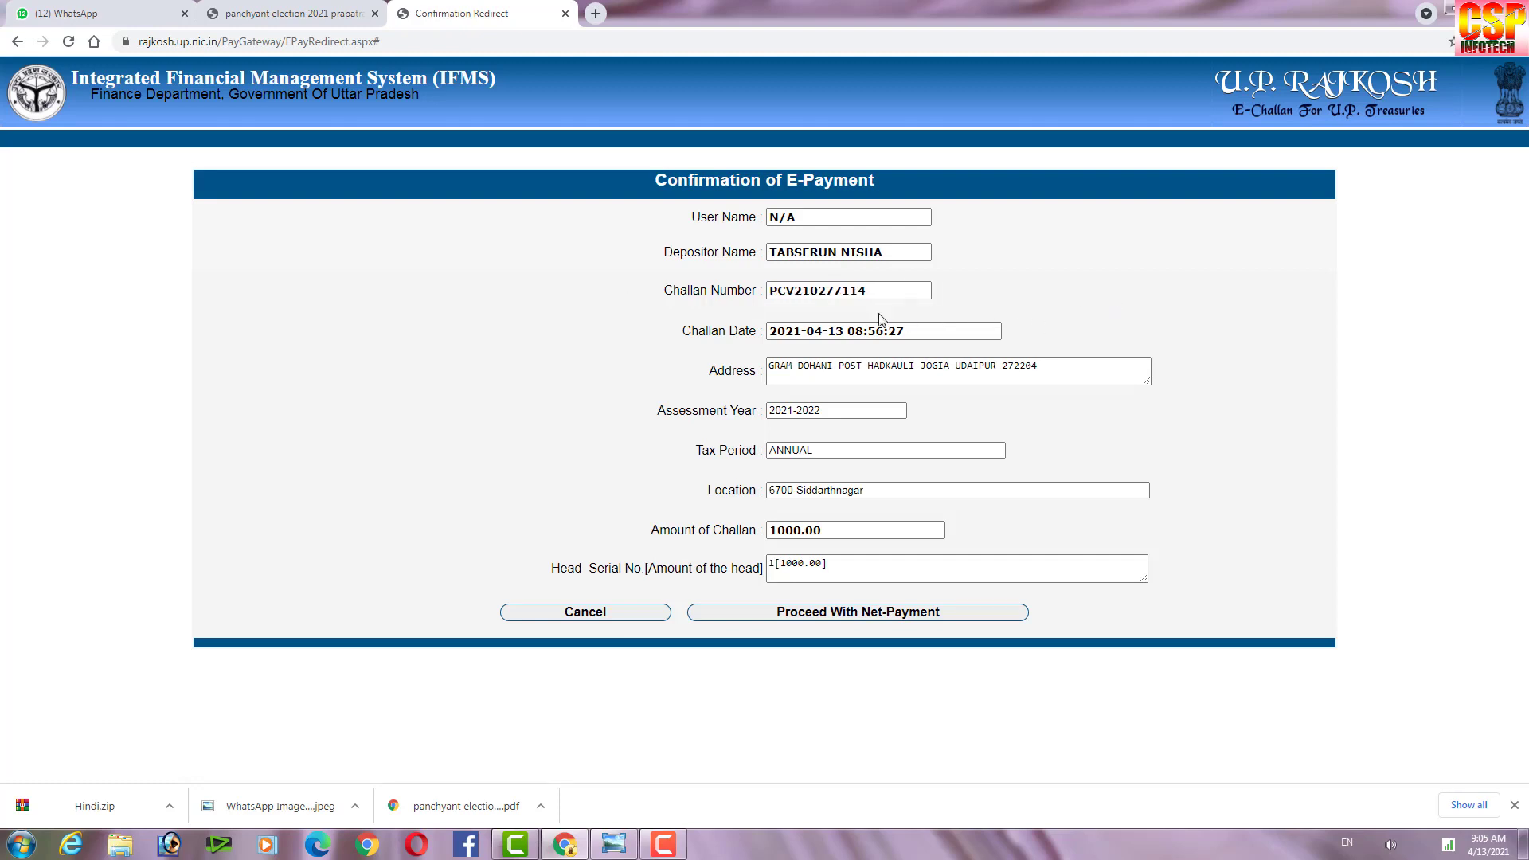
{"action": "left_click", "coordinate": [811, 615]}
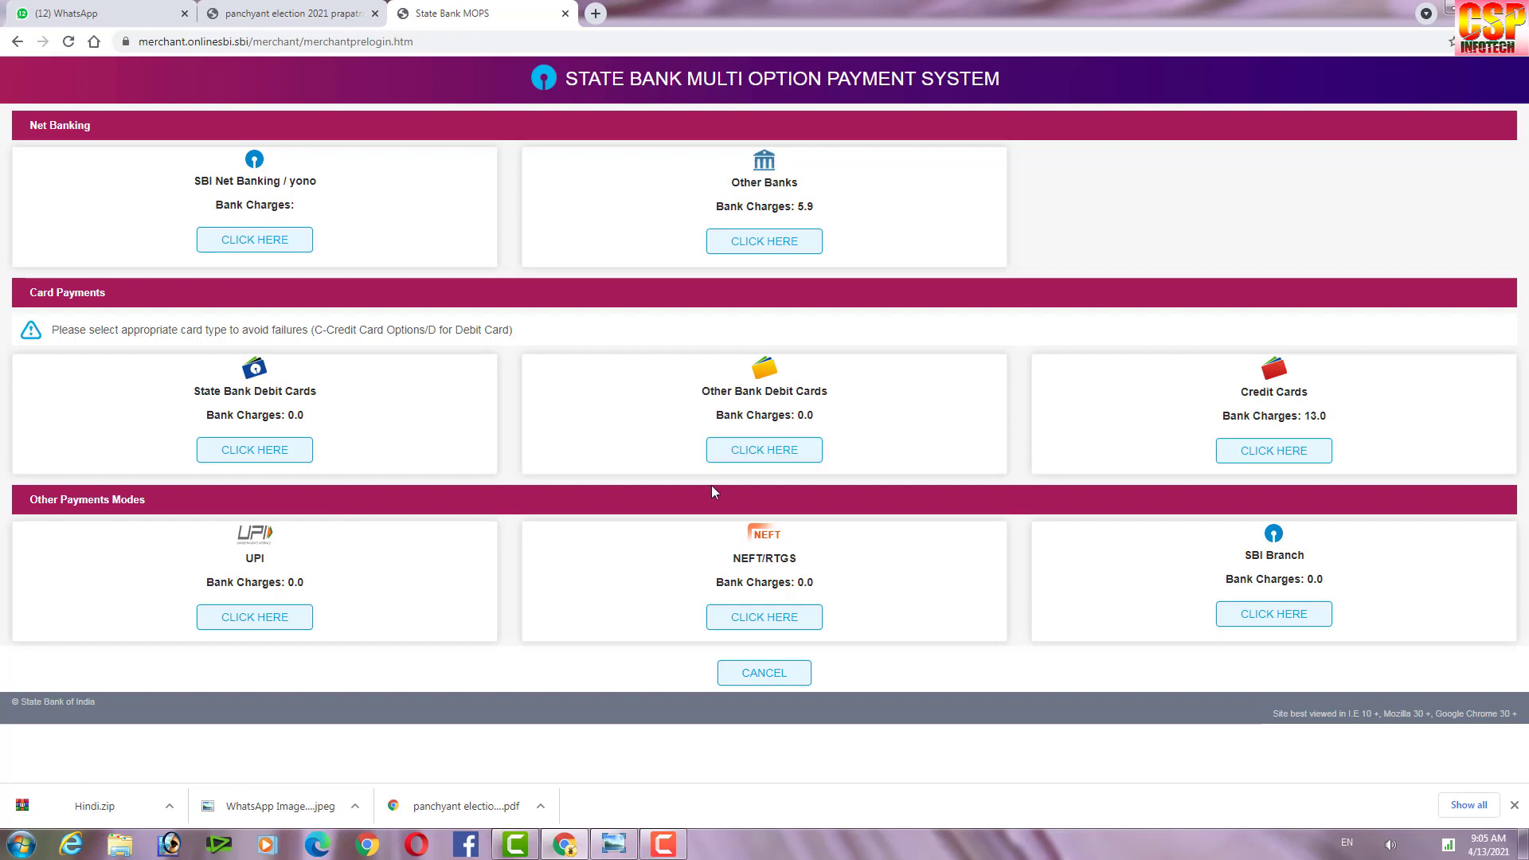
Choose UPI payment by VPA and enter the payer's UPI ID.
{"action": "left_click", "coordinate": [259, 619]}
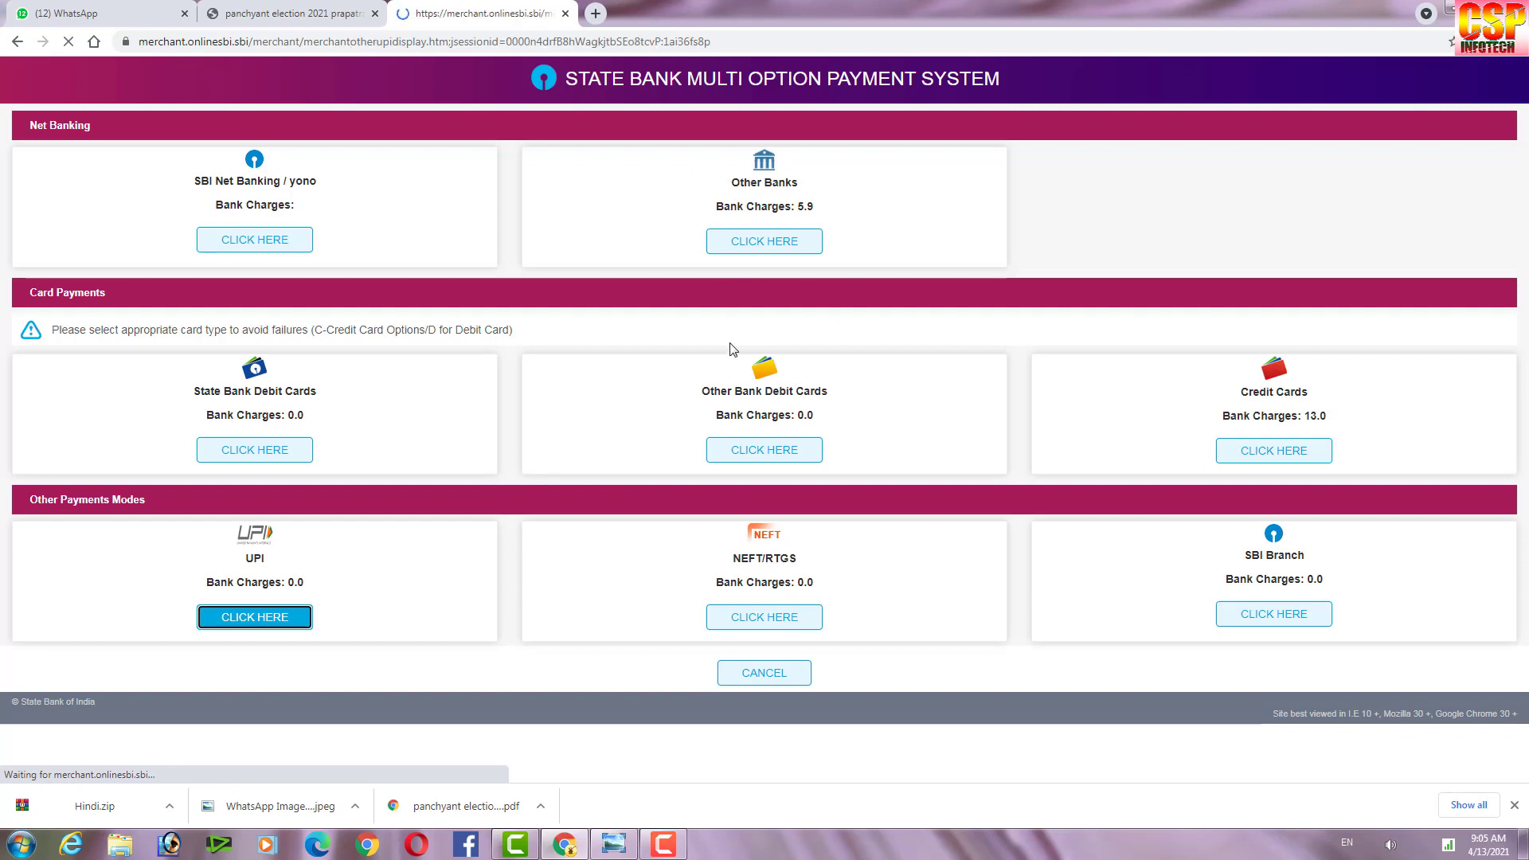
{"action": "scroll", "coordinate": [686, 570], "scroll_direction": "down", "scroll_amount": 4}
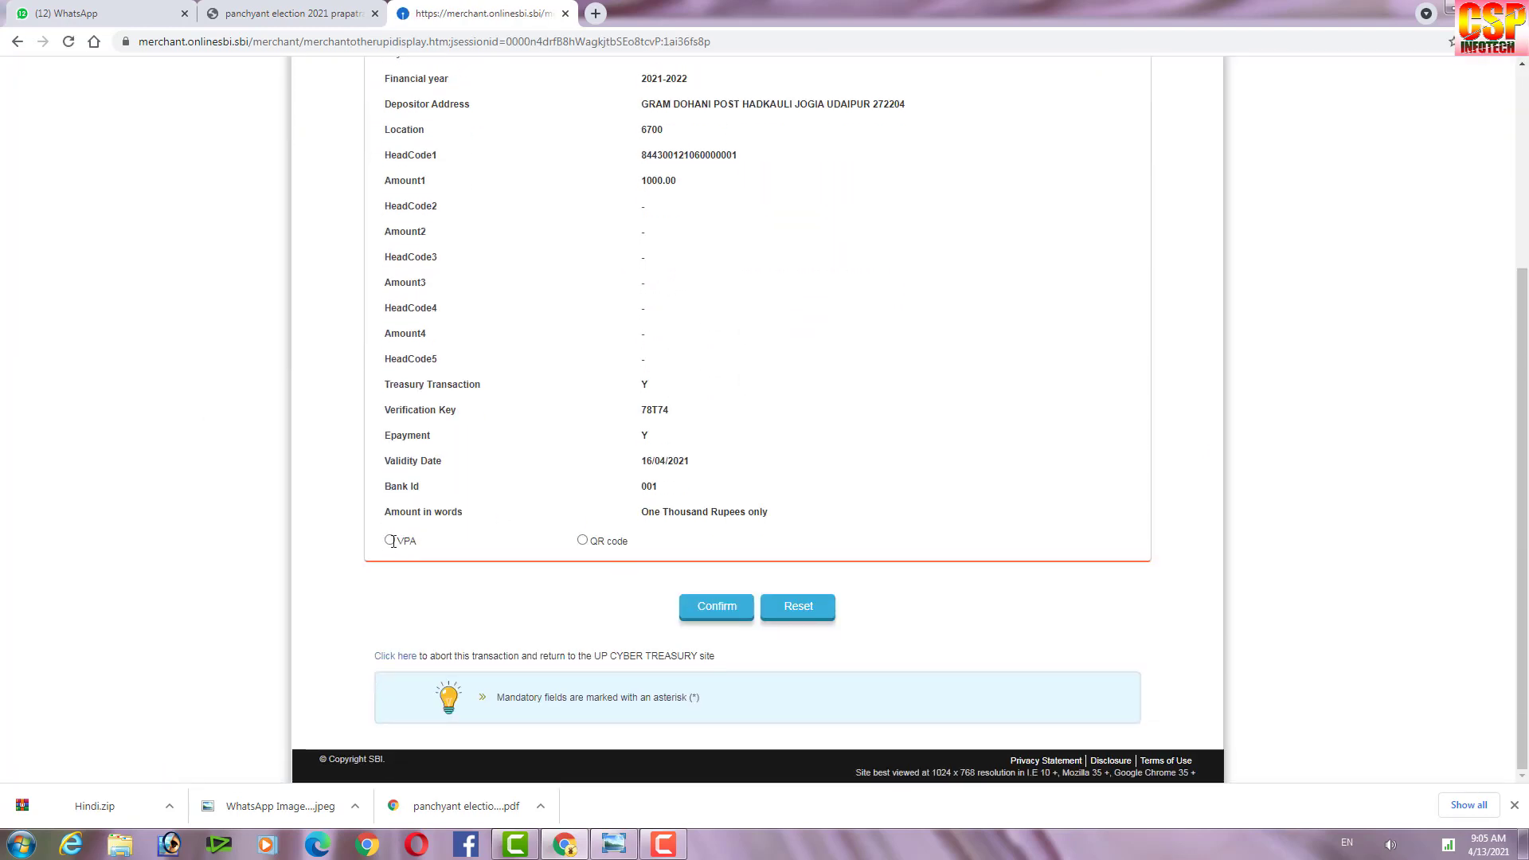
{"action": "left_click", "coordinate": [390, 541]}
{"action": "left_click", "coordinate": [718, 579]}
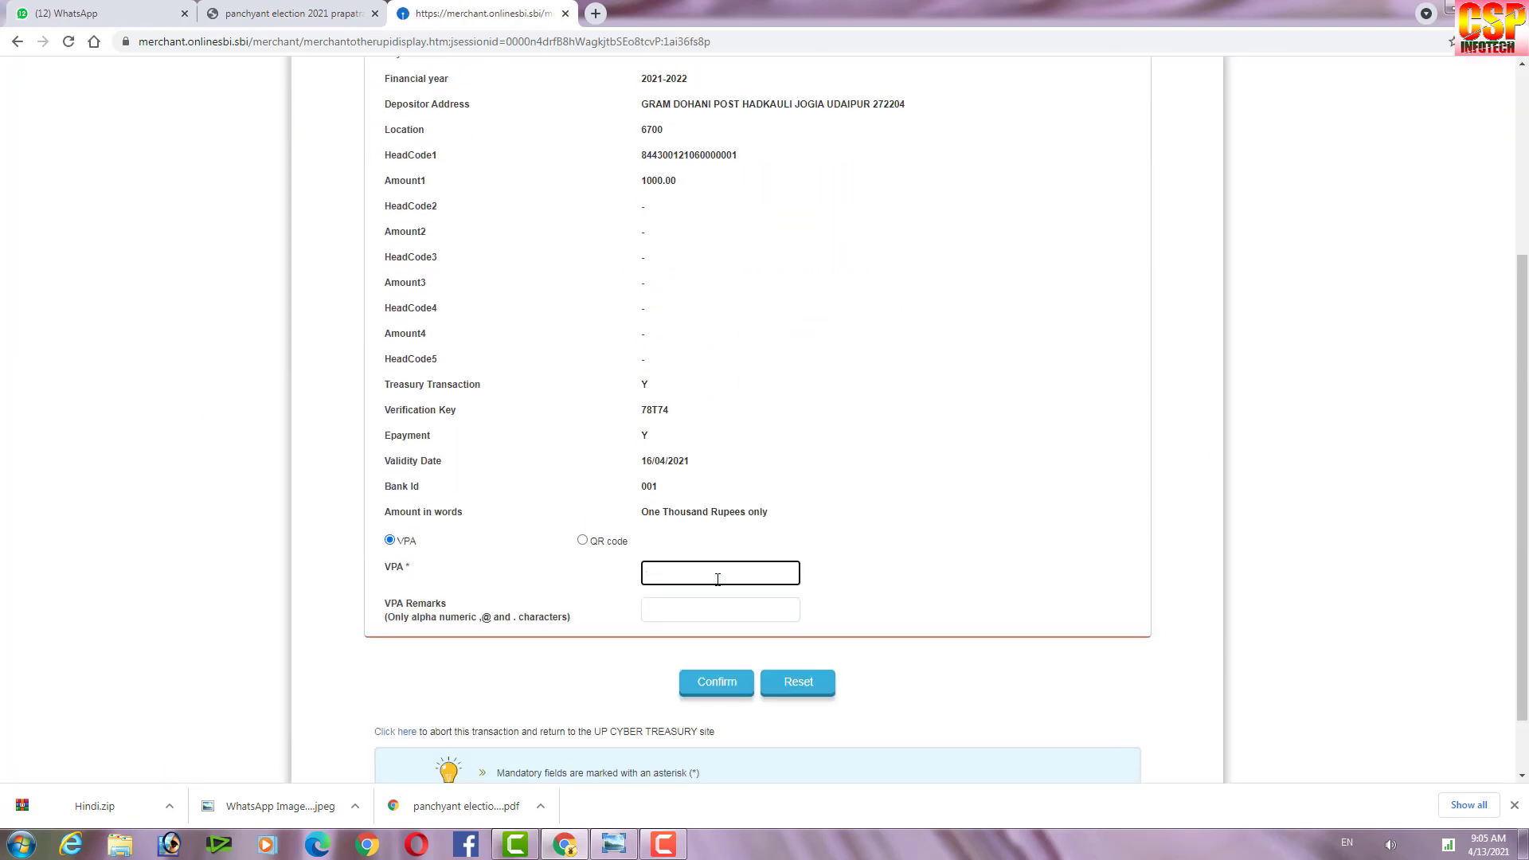
Add remarks 'panchayat chunav', clear the invalid-remarks alert, and confirm the UPI details.
{"action": "left_click", "coordinate": [715, 605]}
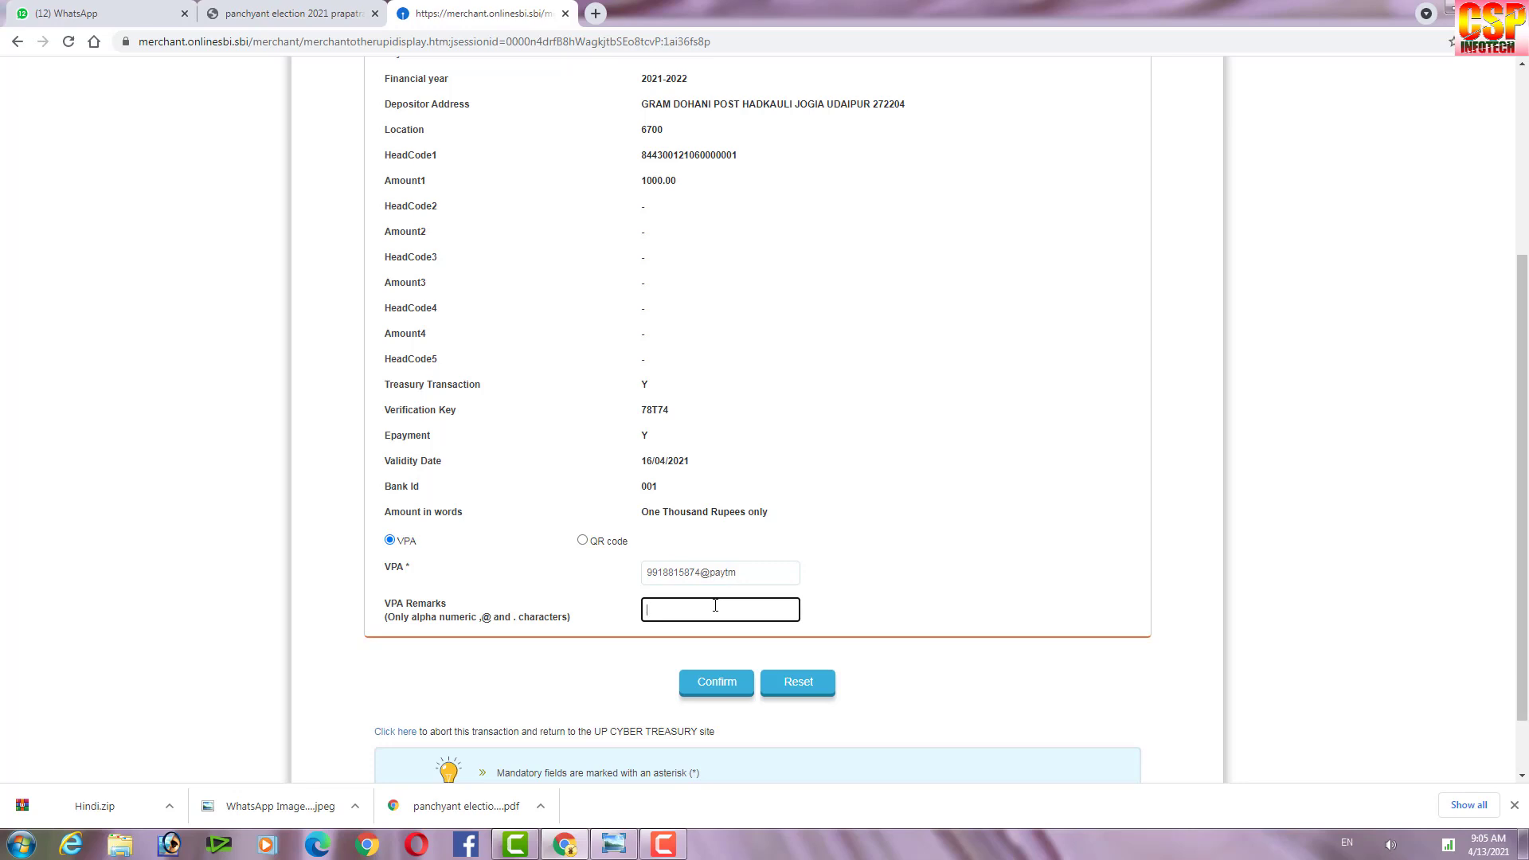
{"action": "type", "text": "panchayat chunav"}
{"action": "left_click", "coordinate": [717, 682]}
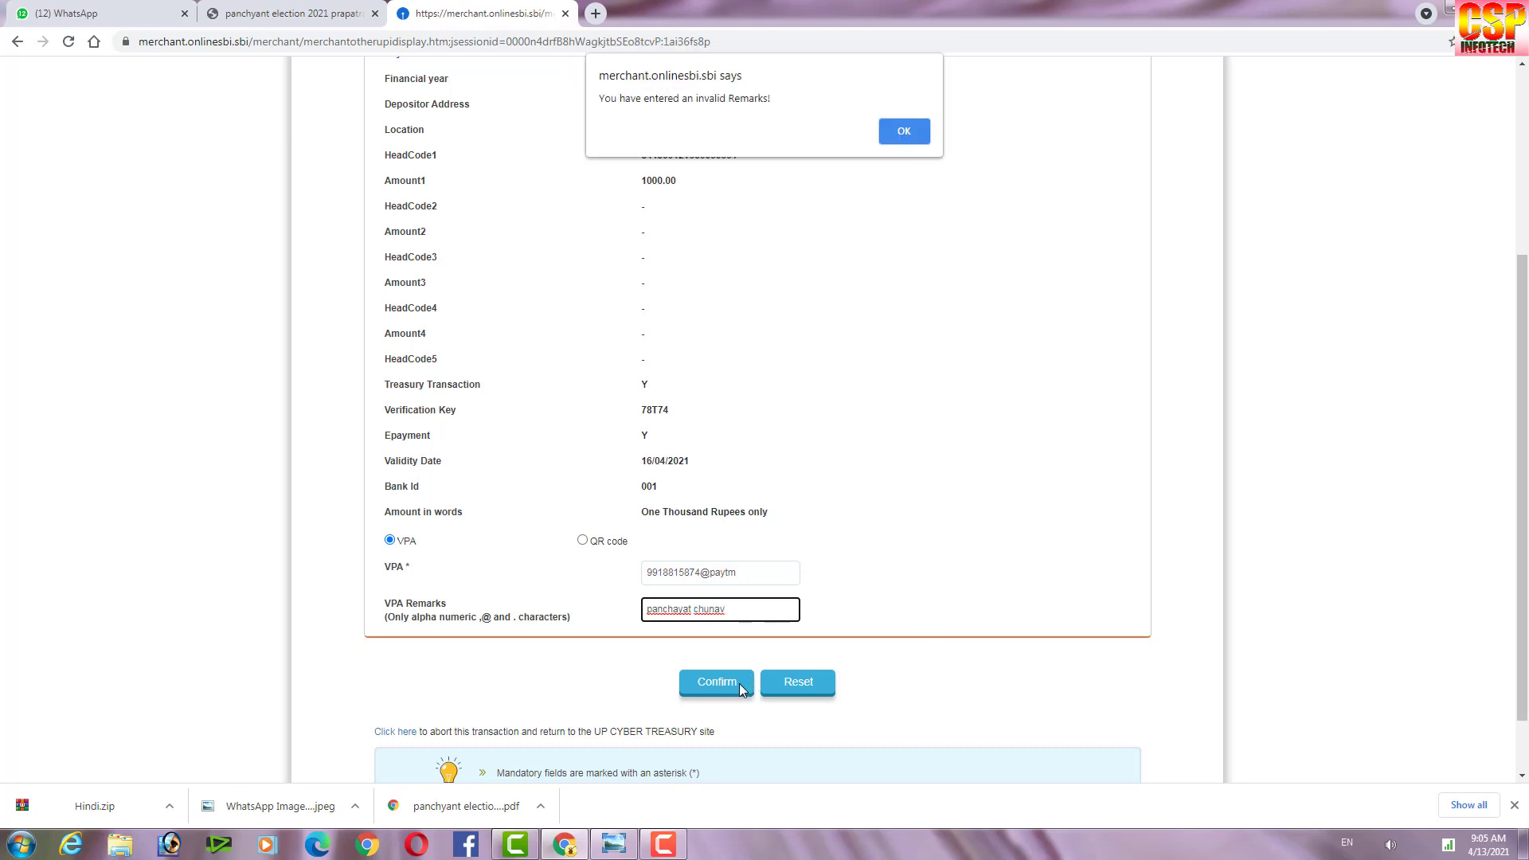
{"action": "left_click", "coordinate": [914, 131]}
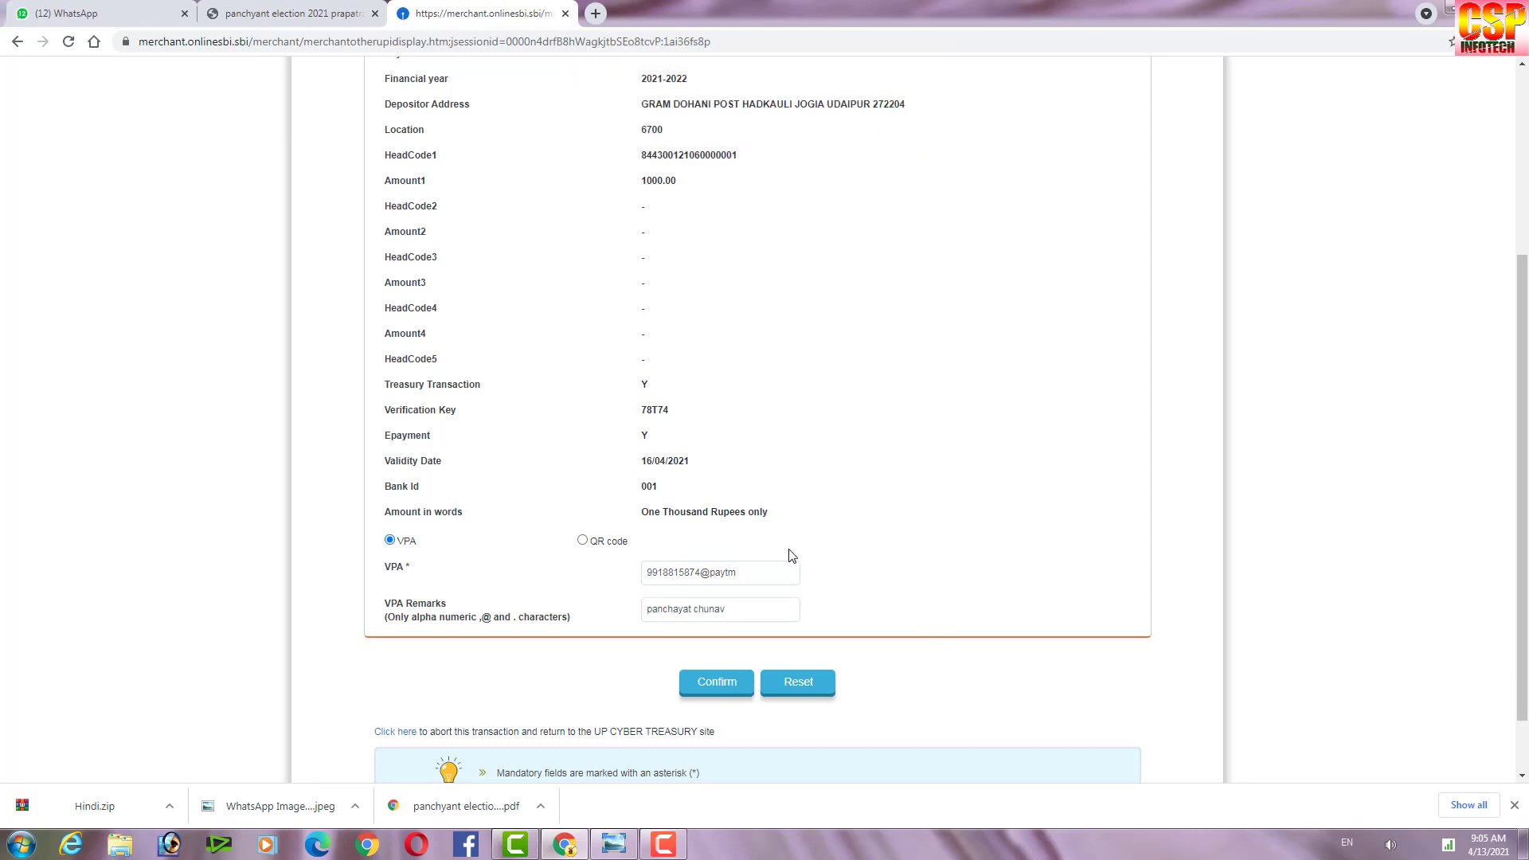
{"action": "left_click", "coordinate": [713, 699]}
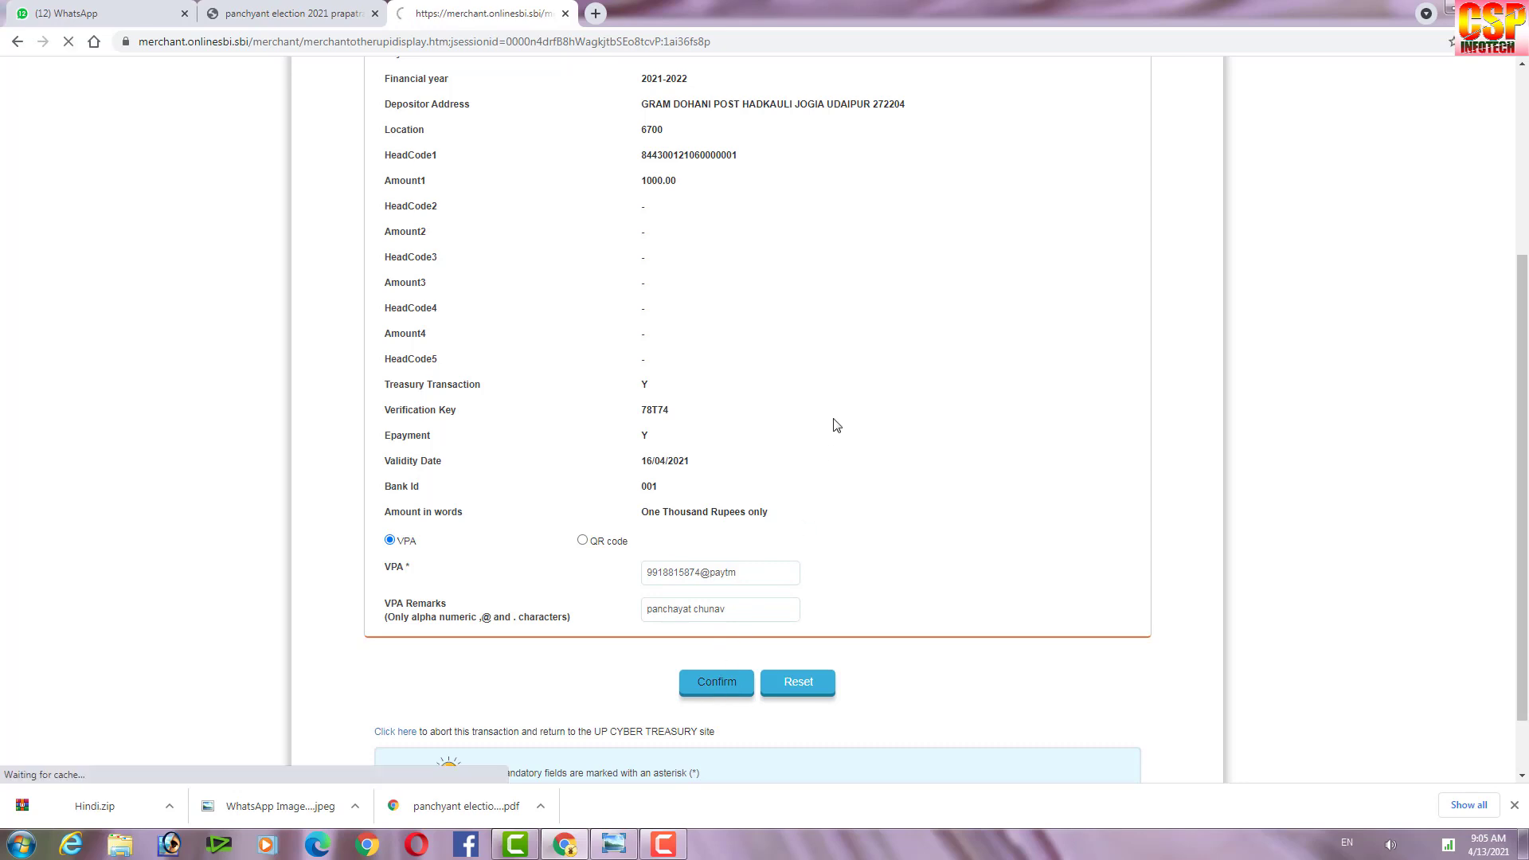
{"action": "scroll", "coordinate": [860, 382], "scroll_direction": "down", "scroll_amount": 1}
{"action": "scroll", "coordinate": [827, 391], "scroll_direction": "down", "scroll_amount": 2}
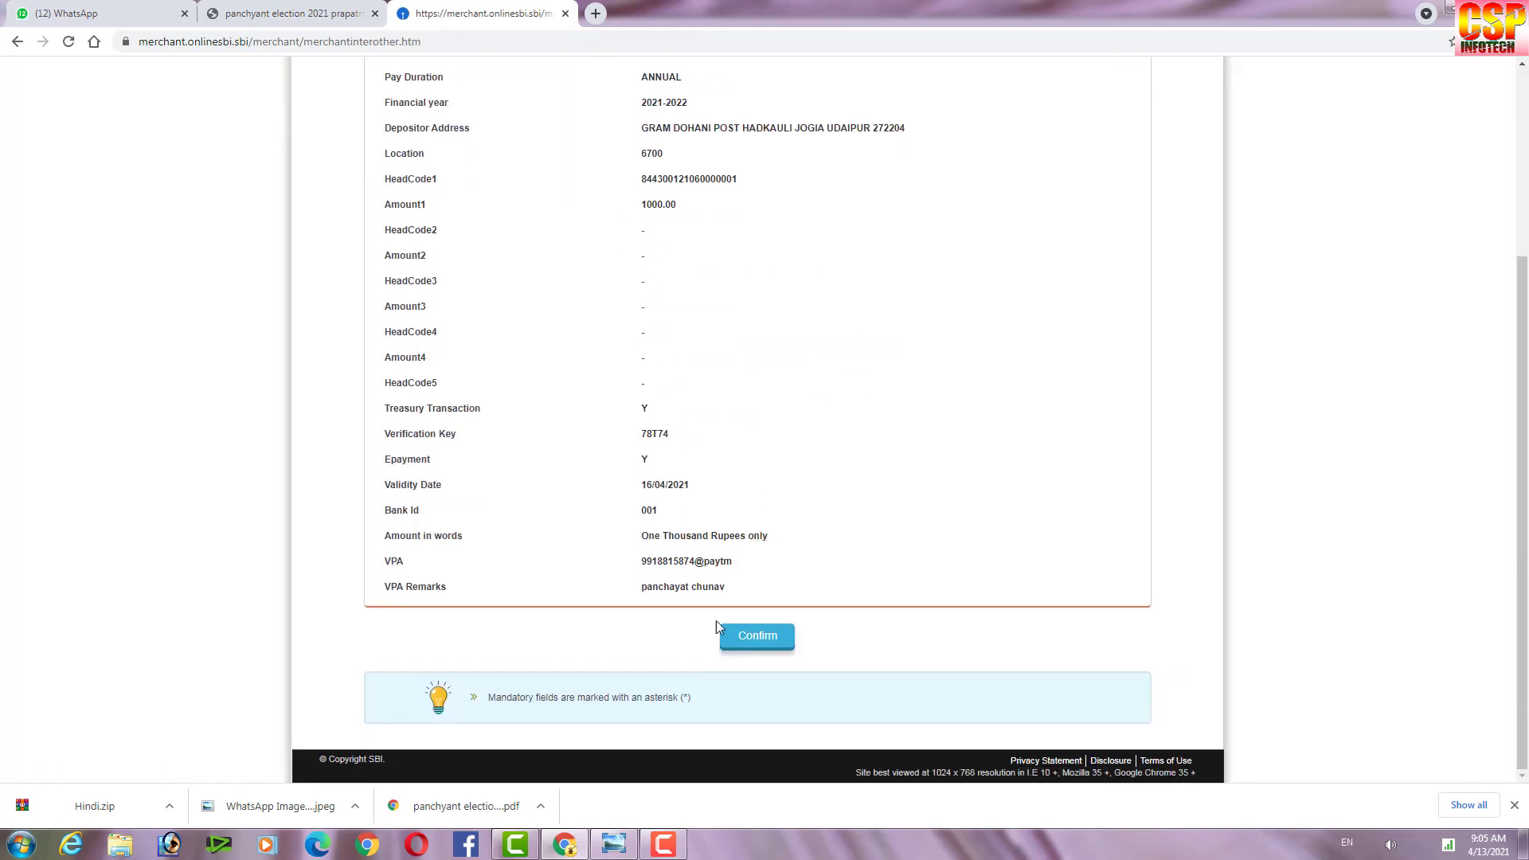
Confirm the 1000.00 UPI payment, acknowledge the success message, and return to UP Cyber Treasury.
{"action": "left_click", "coordinate": [770, 638]}
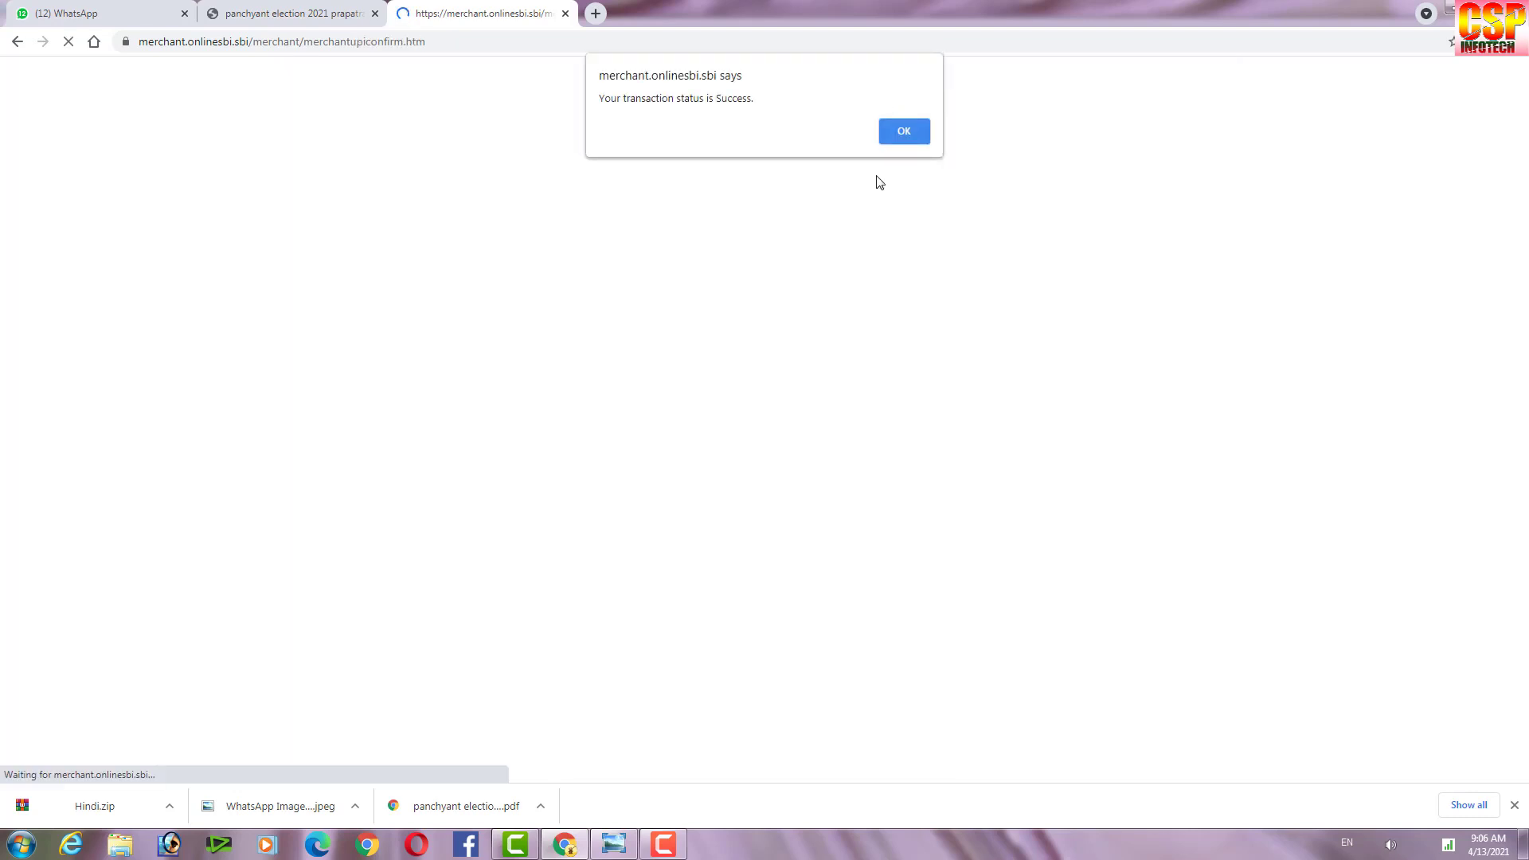
{"action": "left_click", "coordinate": [905, 133]}
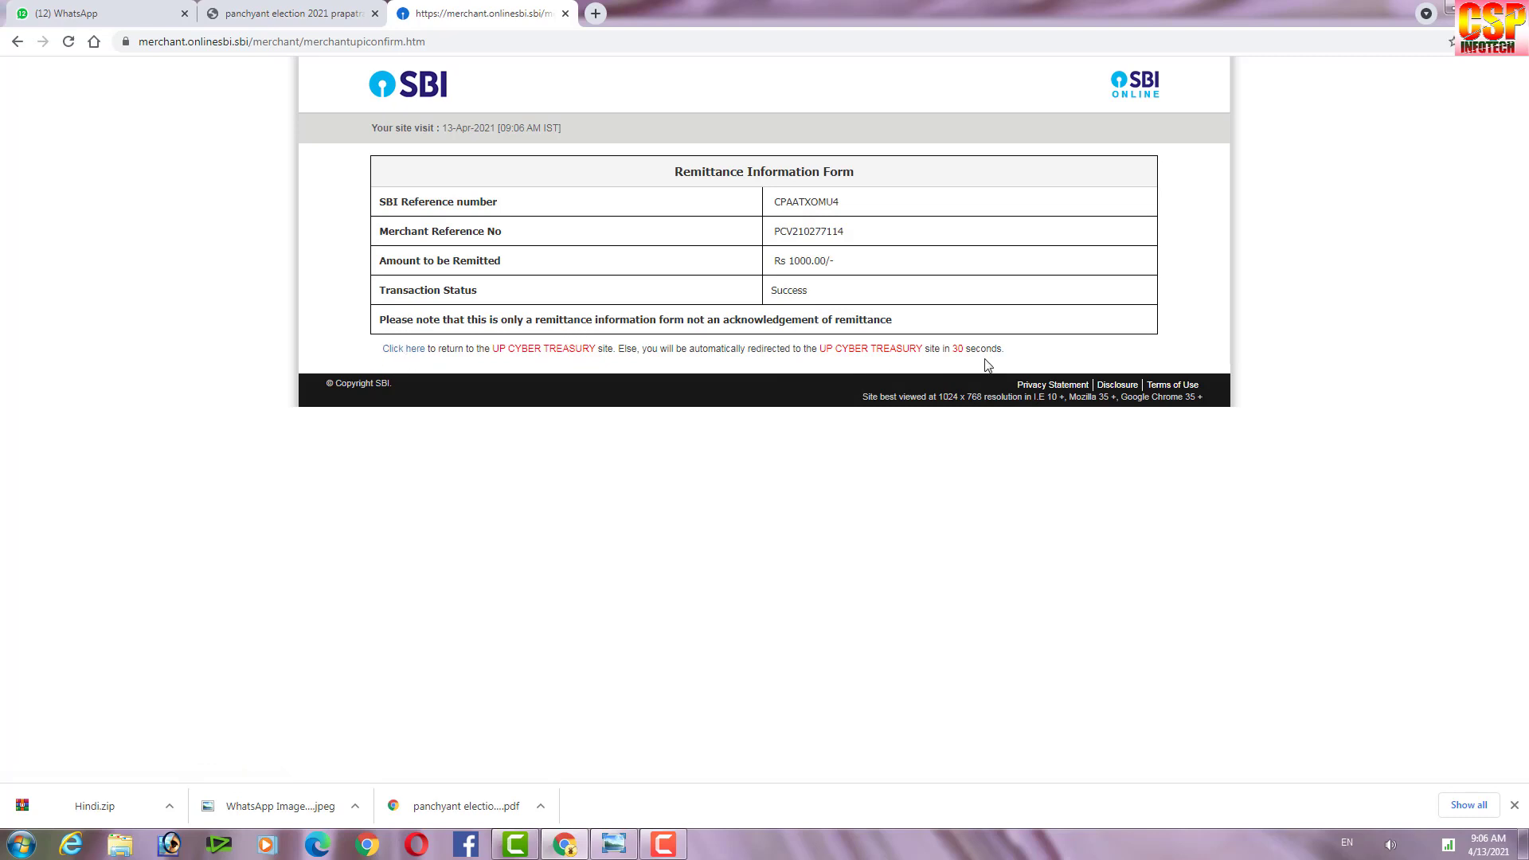
{"action": "left_click", "coordinate": [398, 350]}
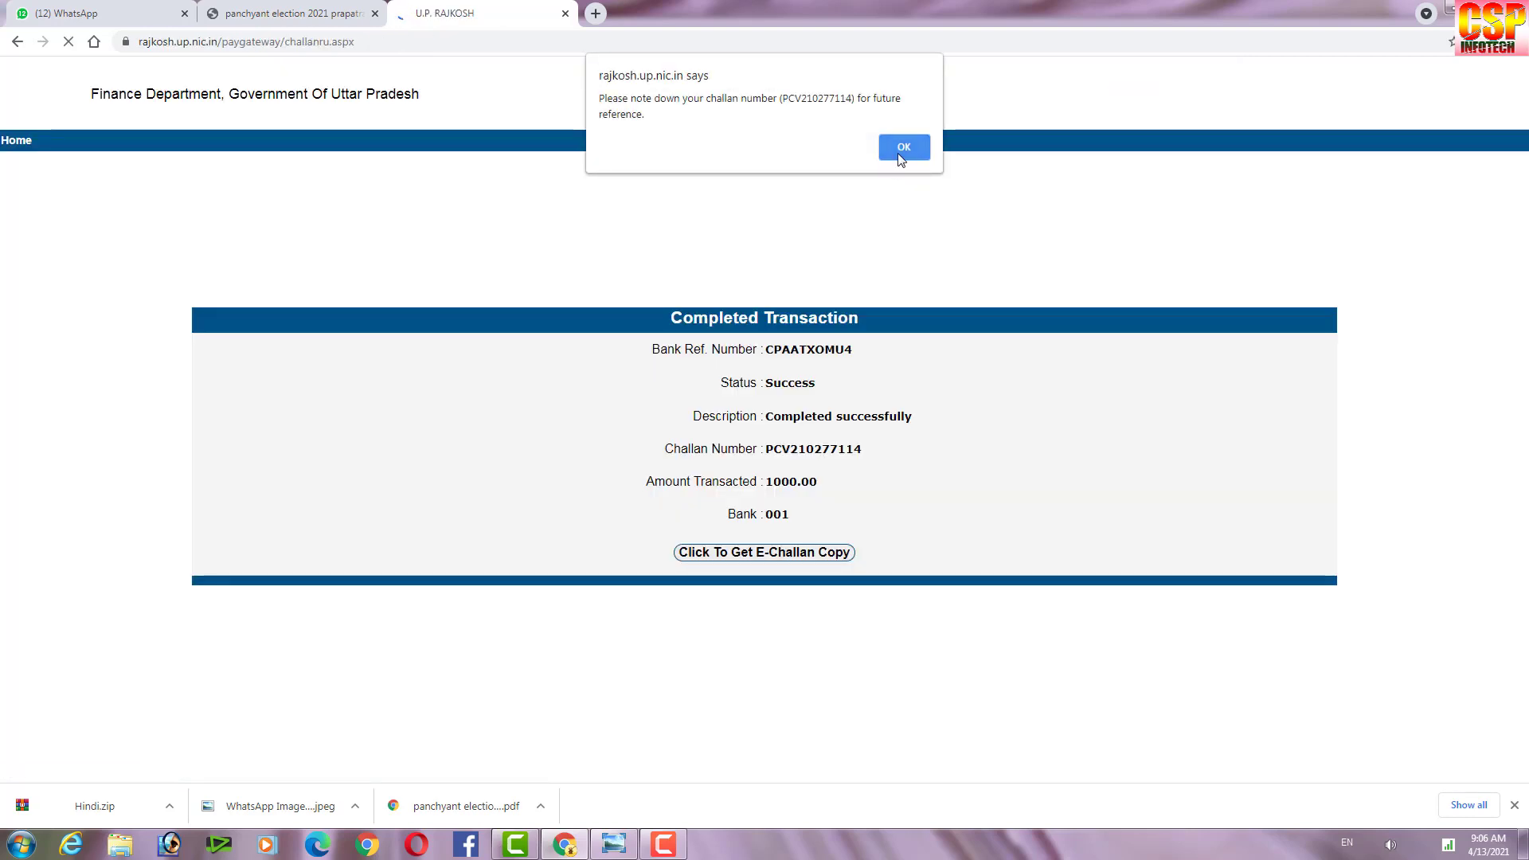
{"action": "left_click", "coordinate": [903, 142]}
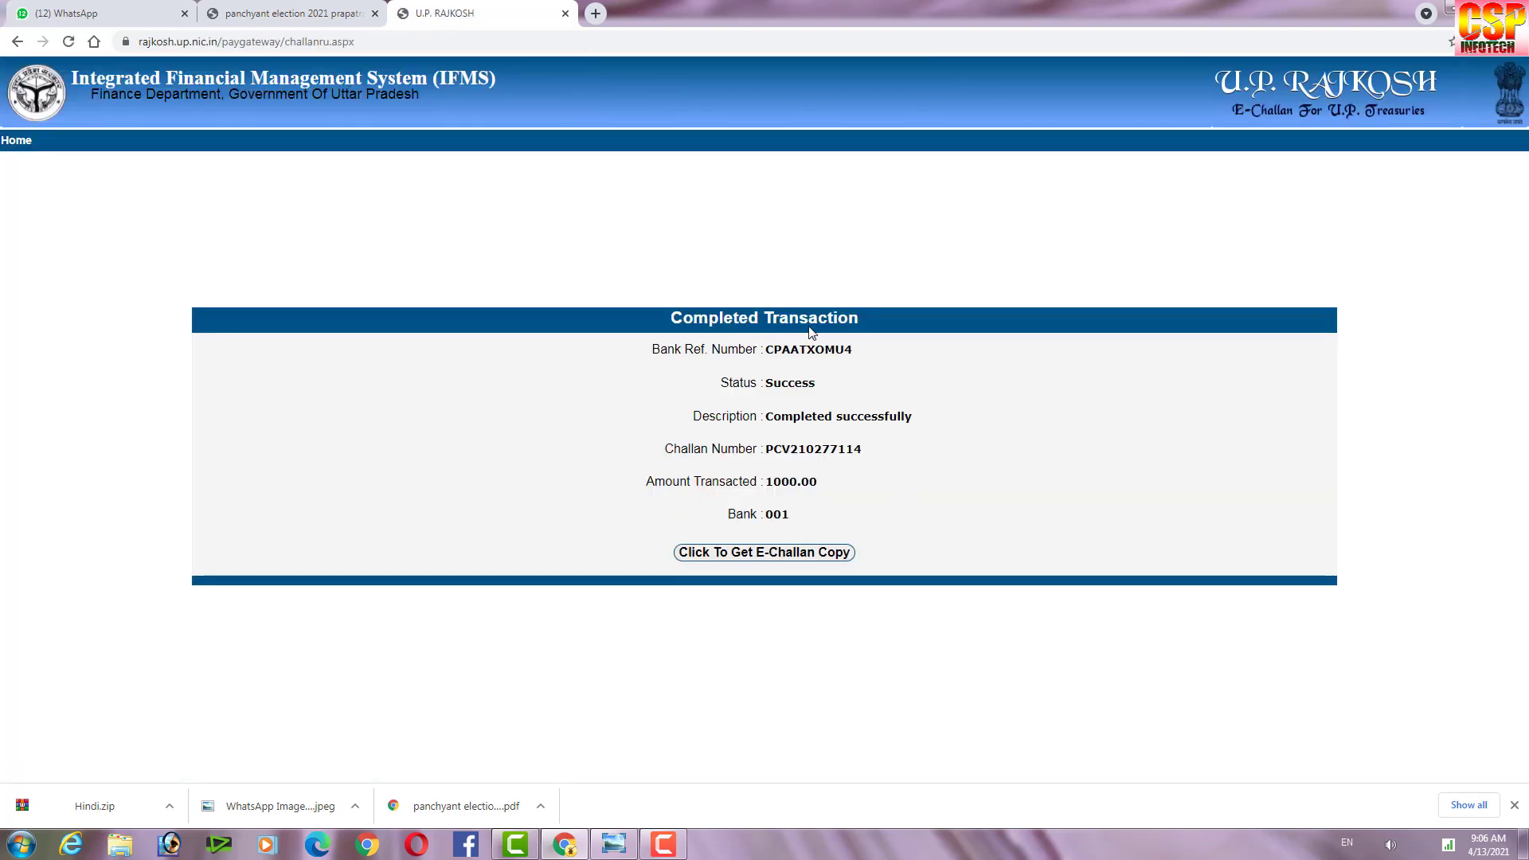
{"action": "left_click", "coordinate": [740, 553]}
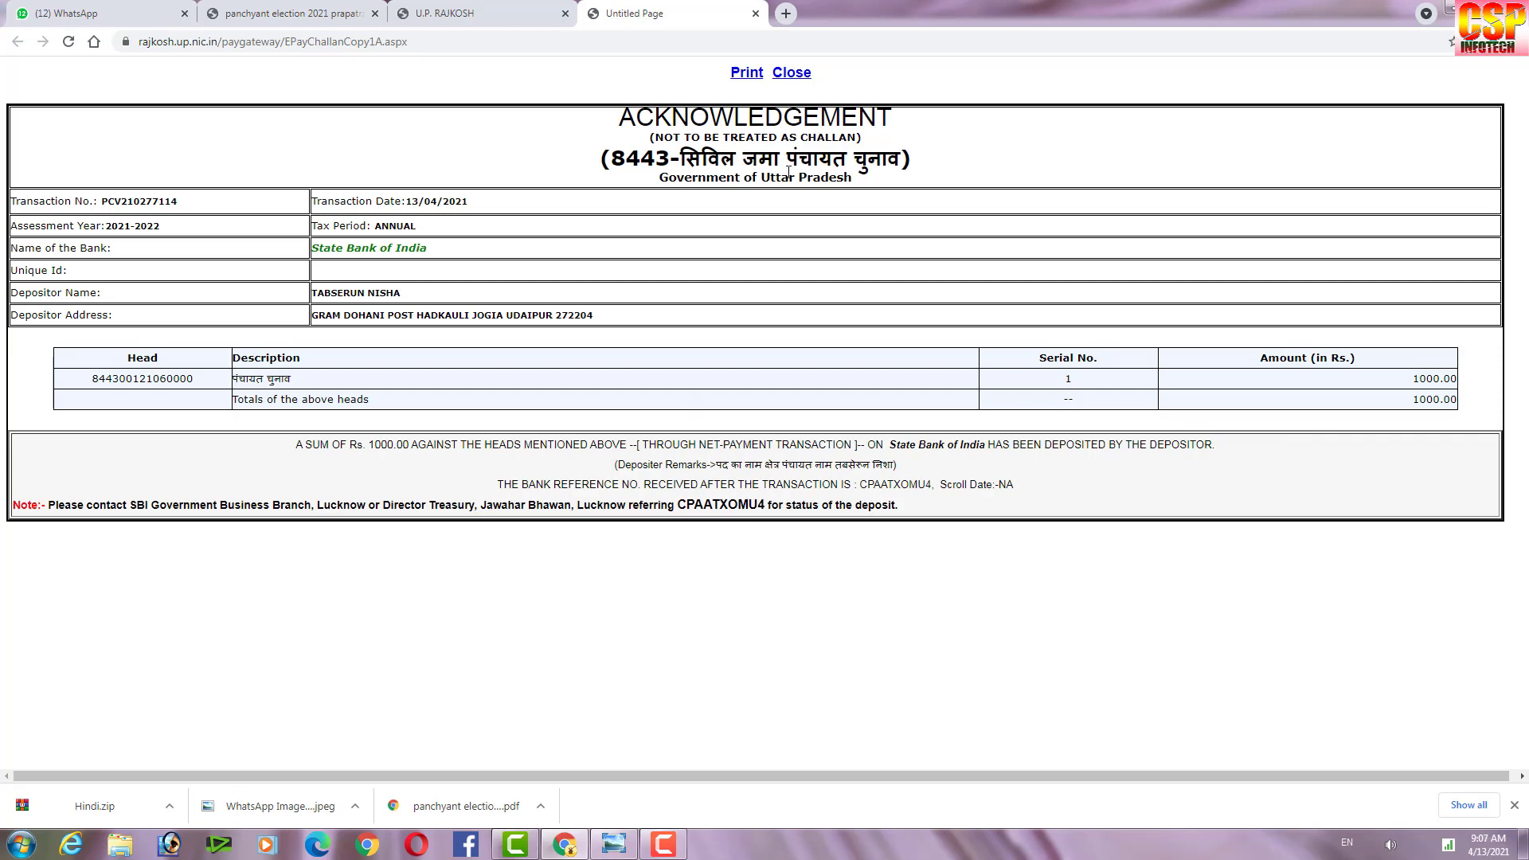
Print the acknowledgement to Save as PDF, naming the file after the depositor.
{"action": "left_click", "coordinate": [746, 74]}
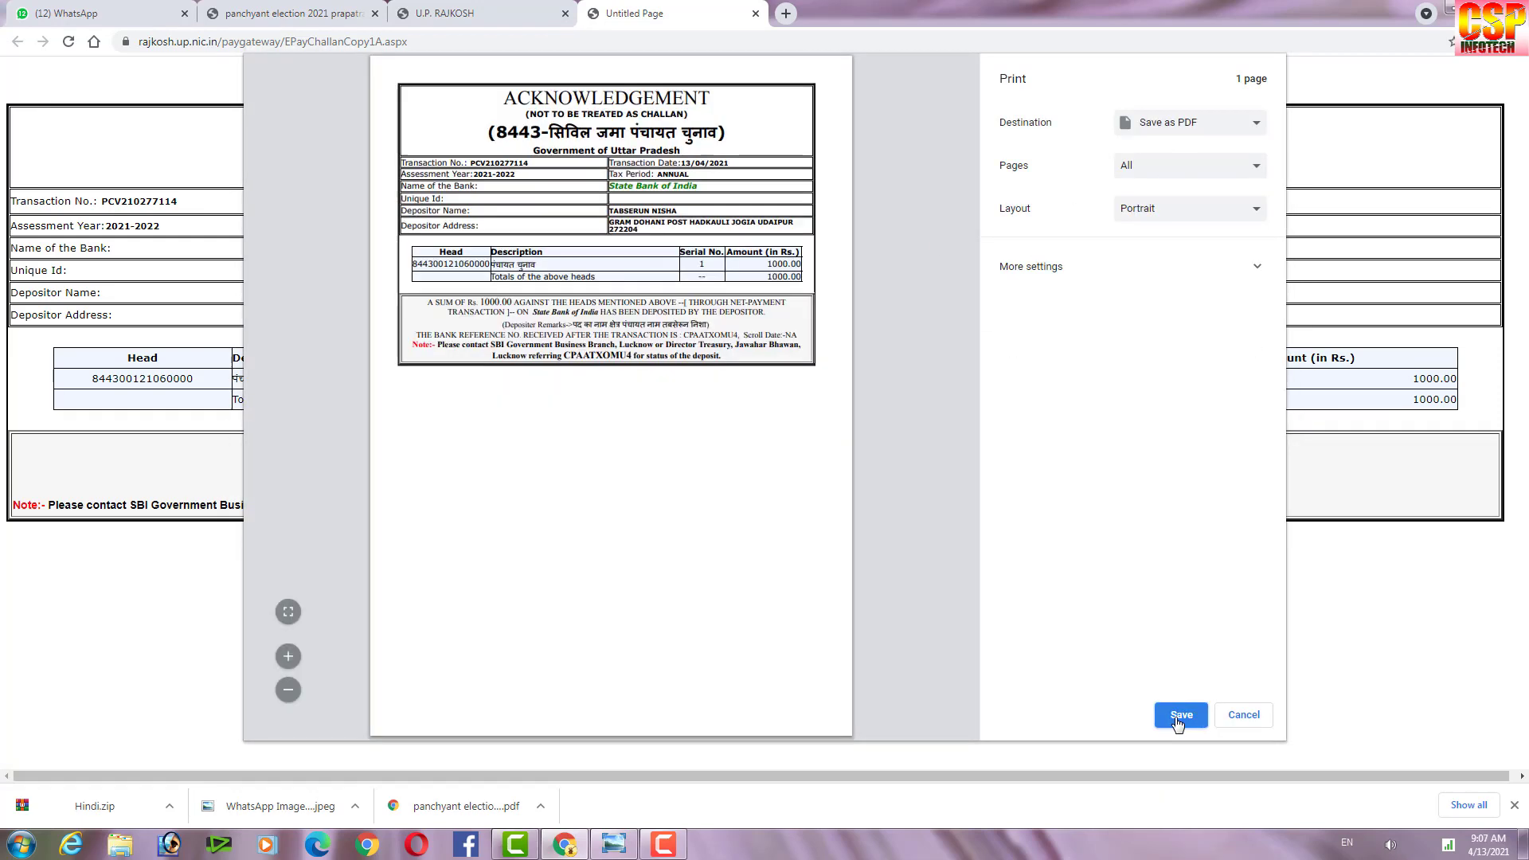
{"action": "left_click", "coordinate": [1178, 716]}
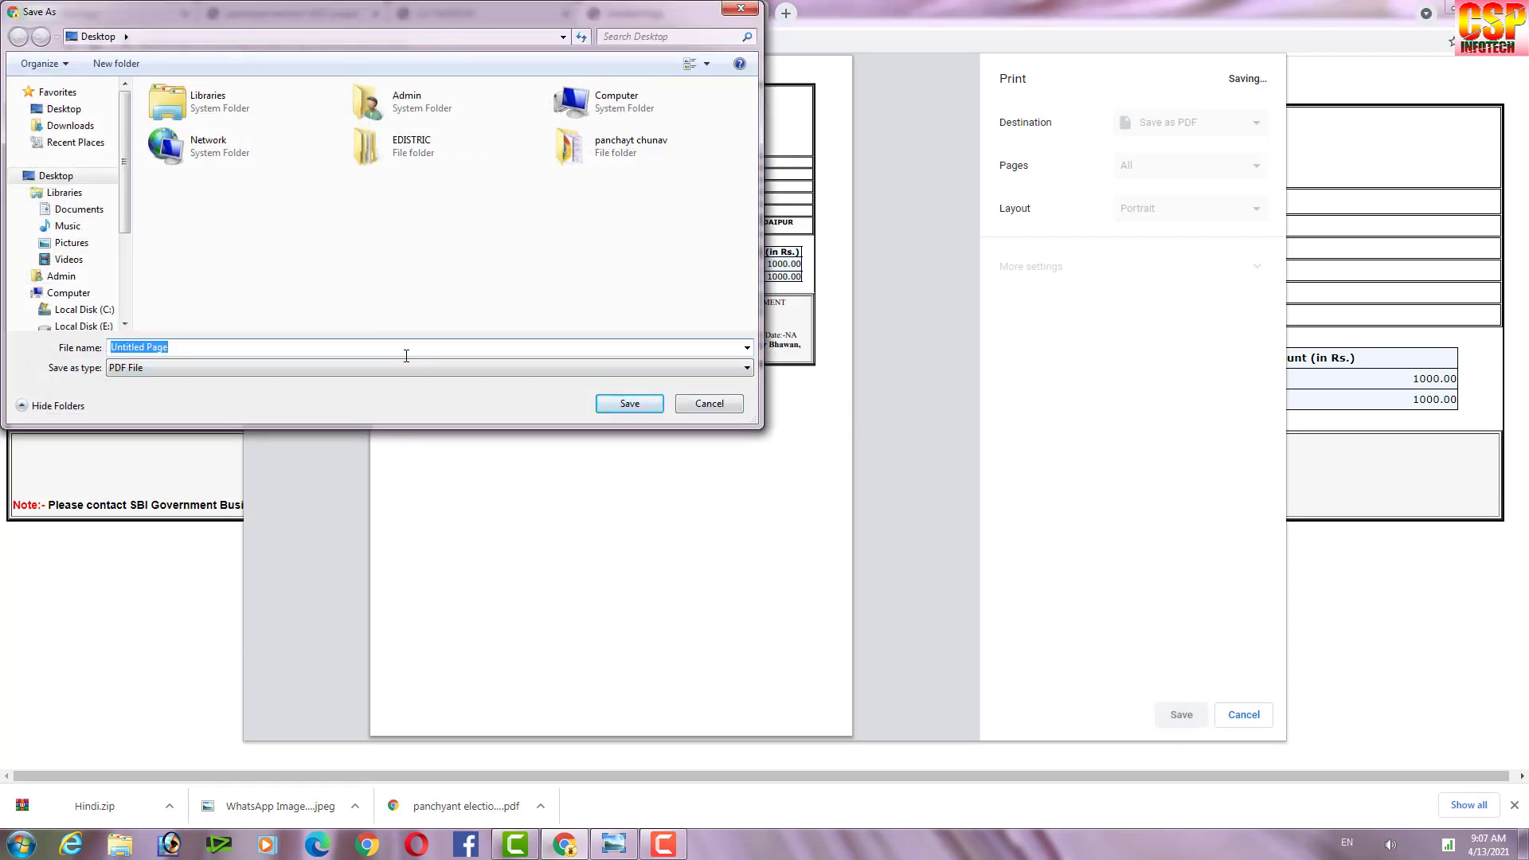
{"action": "type", "text": "tabesub"}
{"action": "key", "text": "Return"}
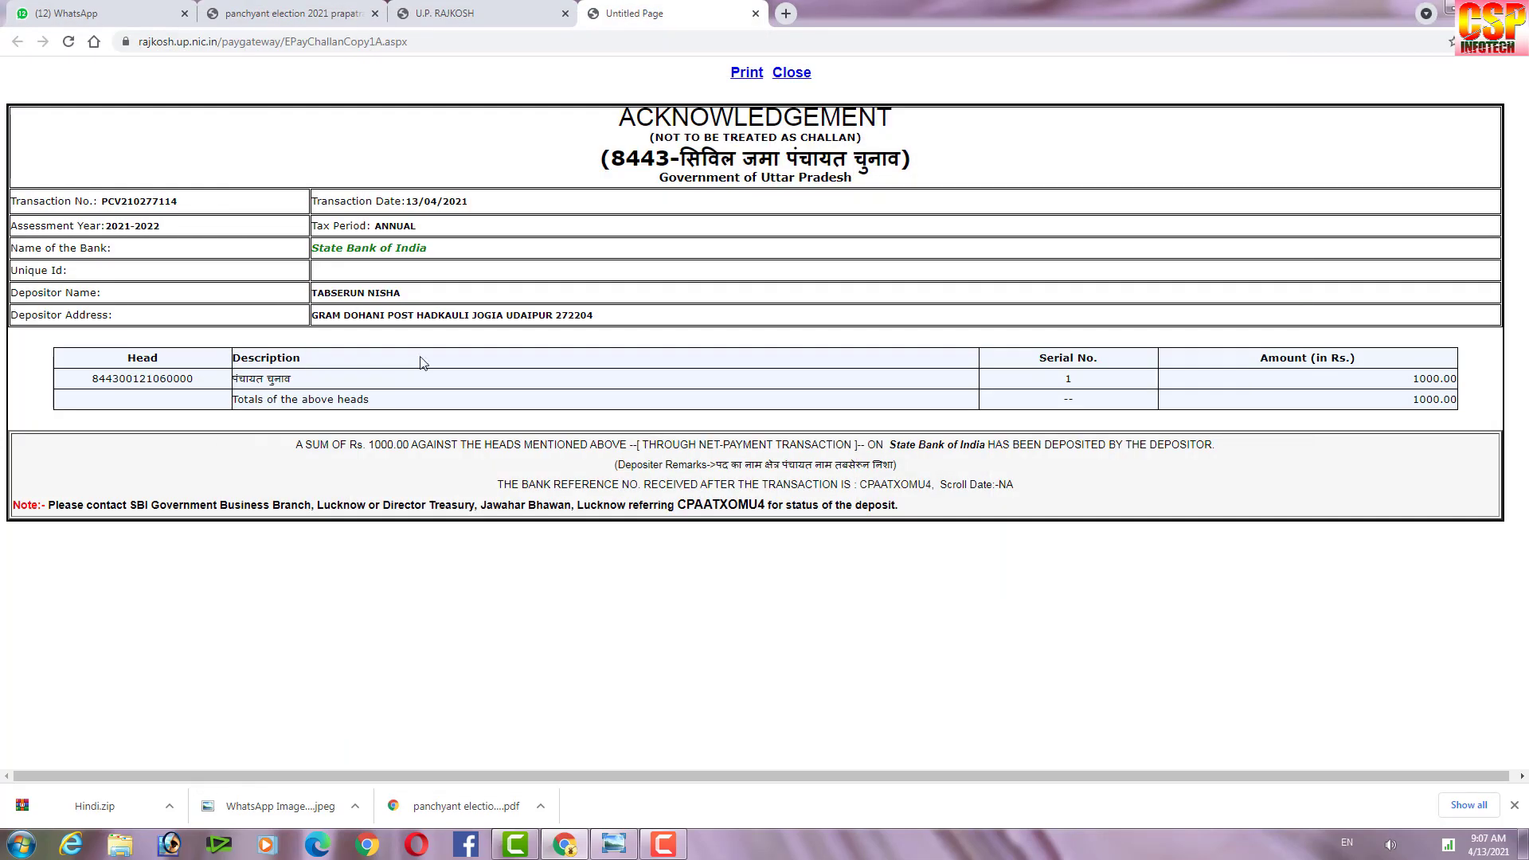